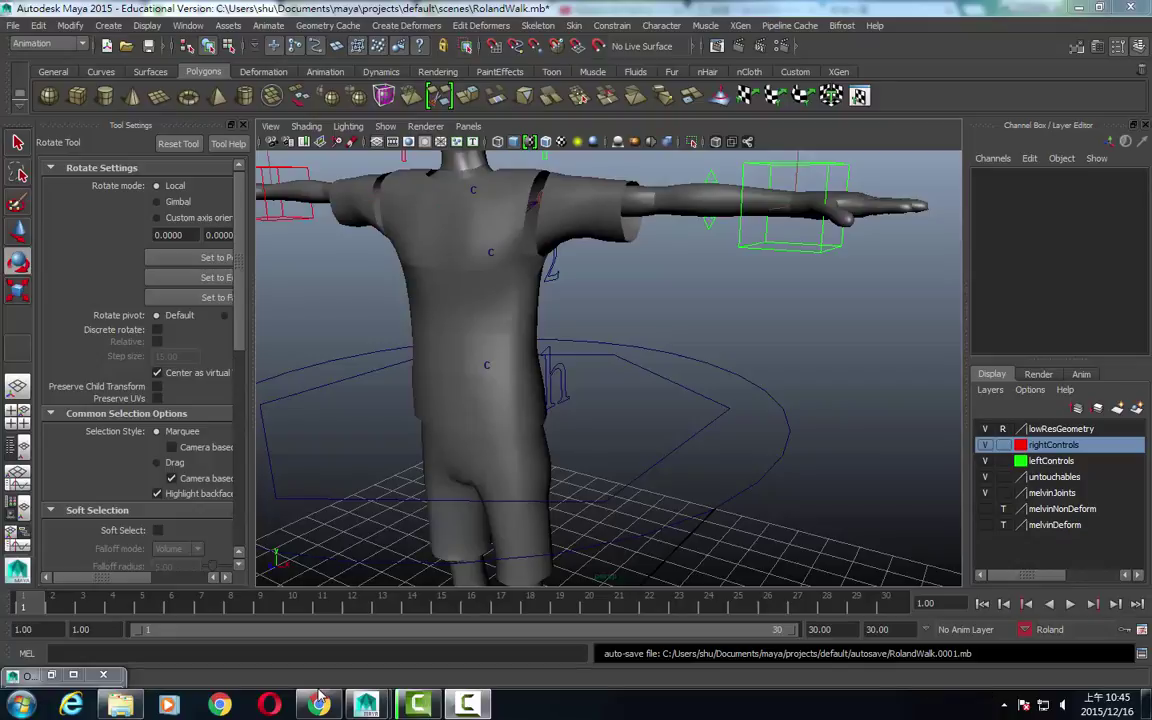
- Orbit the Maya view around Roland, then switch to the Evernote reference notes
{"action": "scroll", "coordinate": [600, 555], "scroll_direction": "down", "scroll_amount": 5}
{"action": "scroll", "coordinate": [600, 555], "scroll_direction": "down", "scroll_amount": 5}
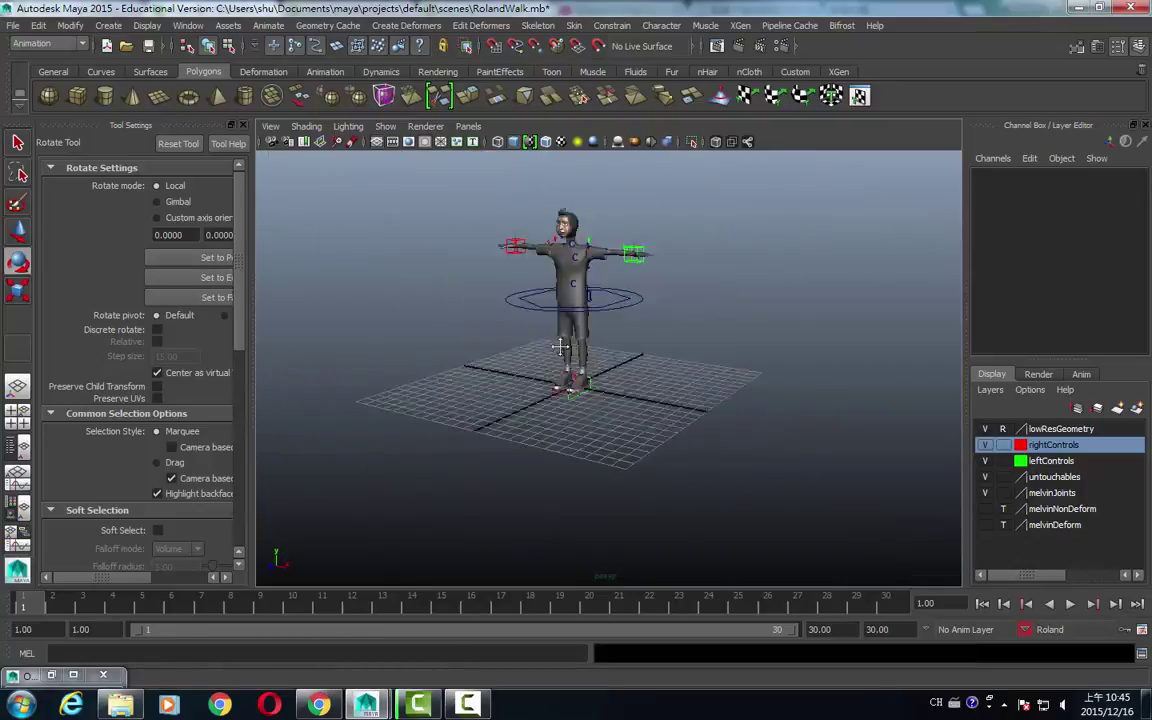
{"action": "left_click_drag", "start_coordinate": [600, 555], "coordinate": [514, 445], "text": "alt"}
{"action": "scroll", "coordinate": [684, 404], "scroll_direction": "up", "scroll_amount": 5}
{"action": "left_click_drag", "start_coordinate": [684, 404], "coordinate": [532, 571], "text": "alt"}
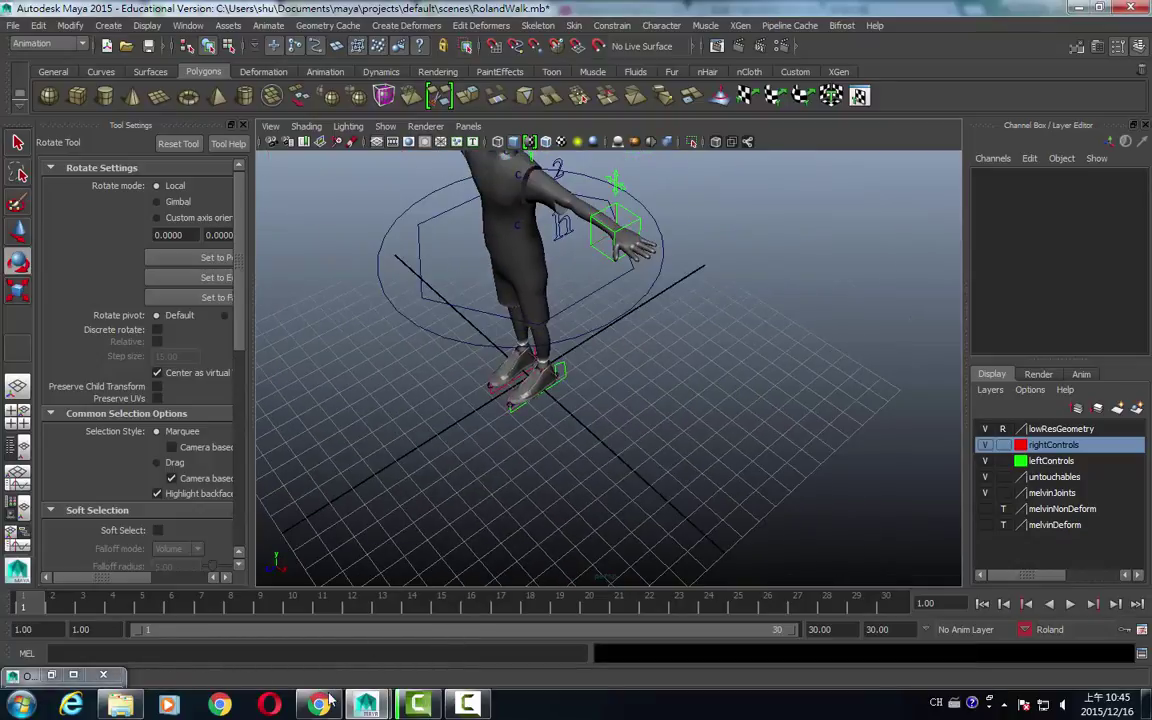
{"action": "key", "text": "alt+Tab"}
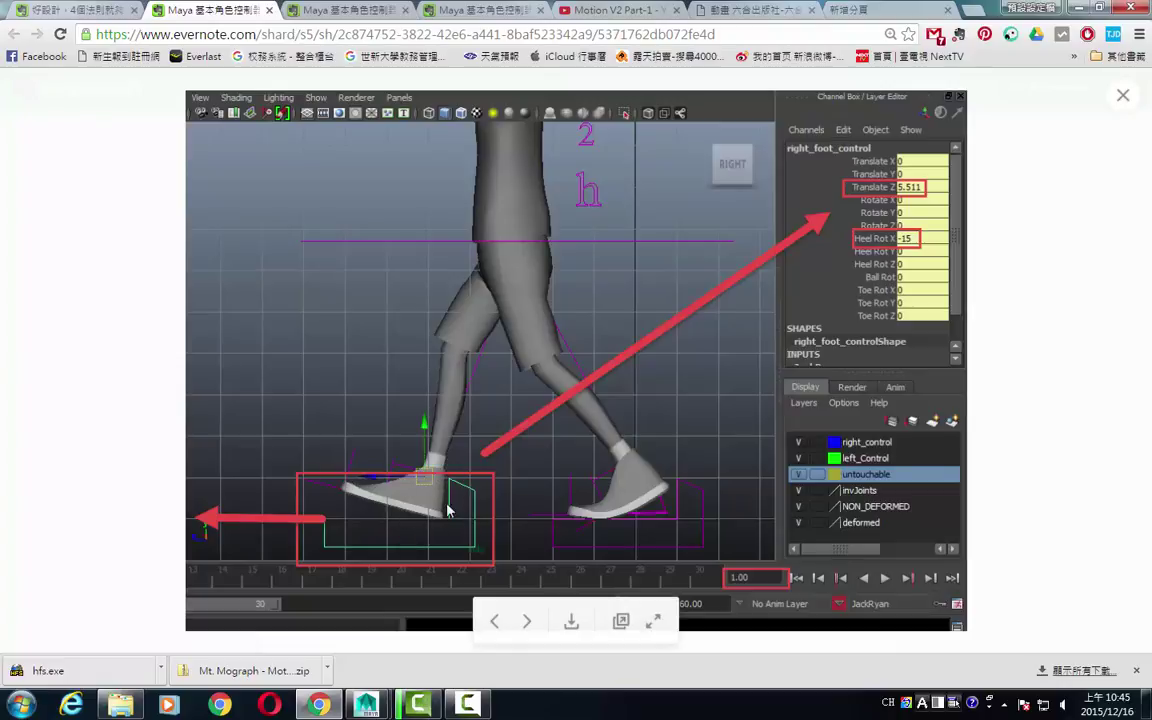
- Browse the walk-pose reference screenshots forward and back, ending on the Ball Rot 30 left-foot reference
{"action": "left_click", "coordinate": [527, 621]}
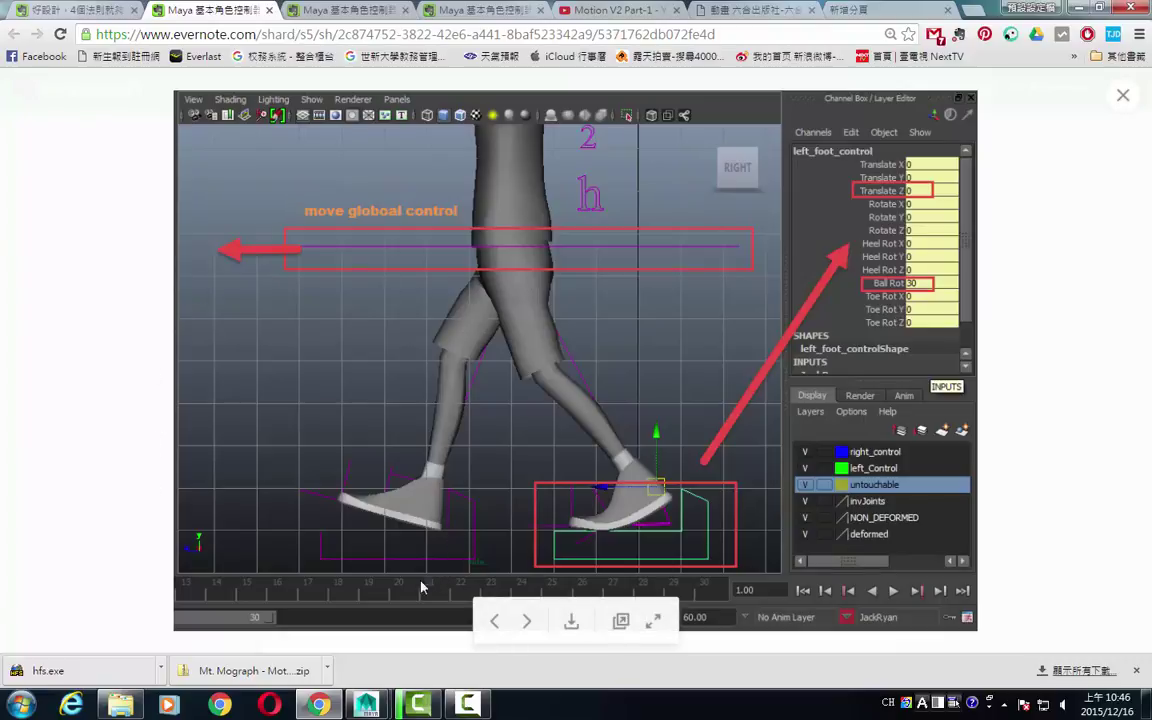
{"action": "left_click", "coordinate": [489, 622]}
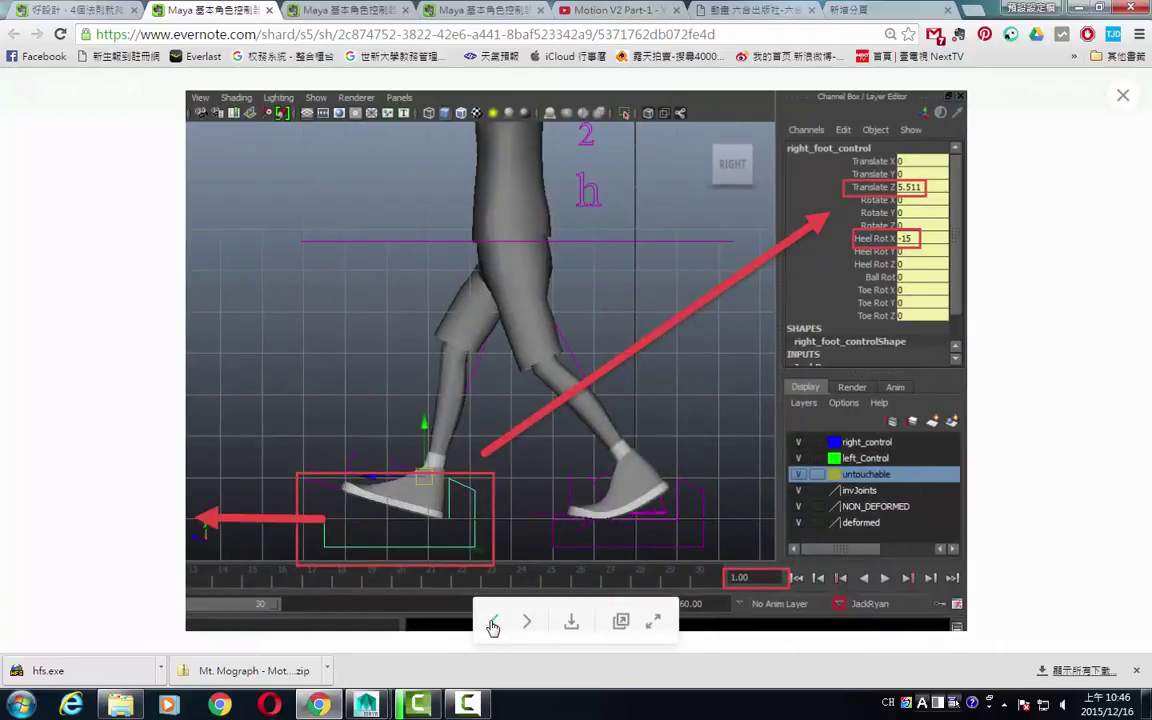
{"action": "left_click", "coordinate": [529, 624]}
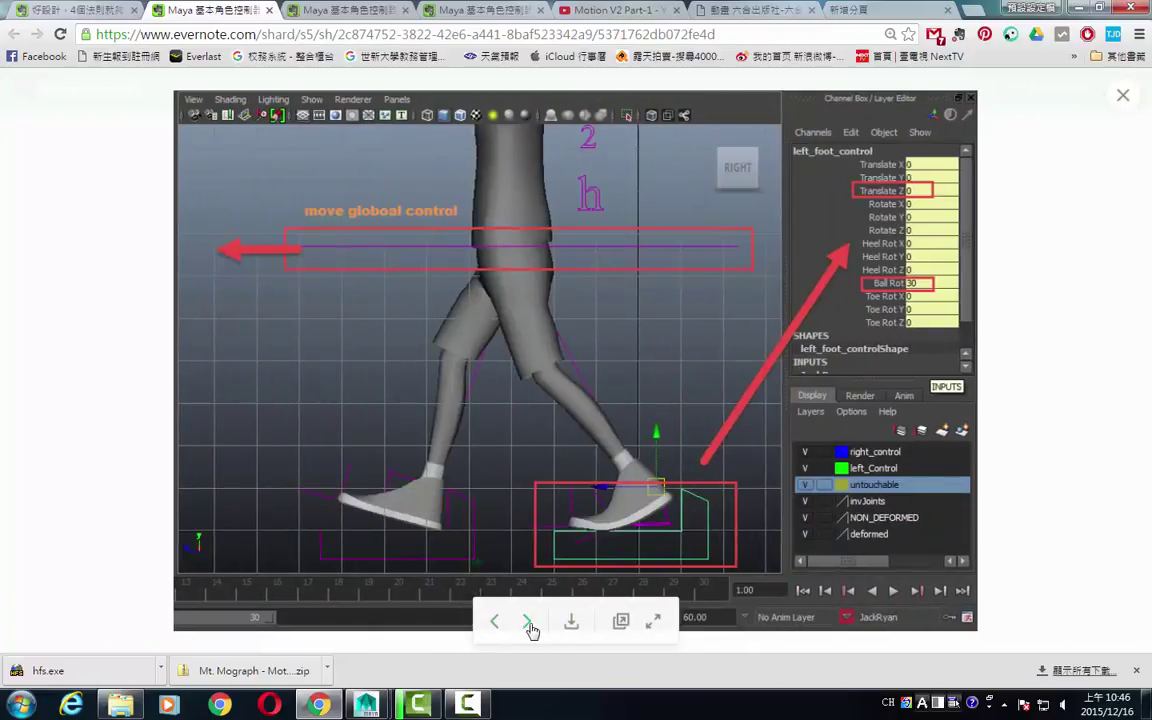
{"action": "left_click", "coordinate": [368, 706]}
- Bring Maya to the front and switch the viewport to the side camera
{"action": "left_click", "coordinate": [458, 645]}
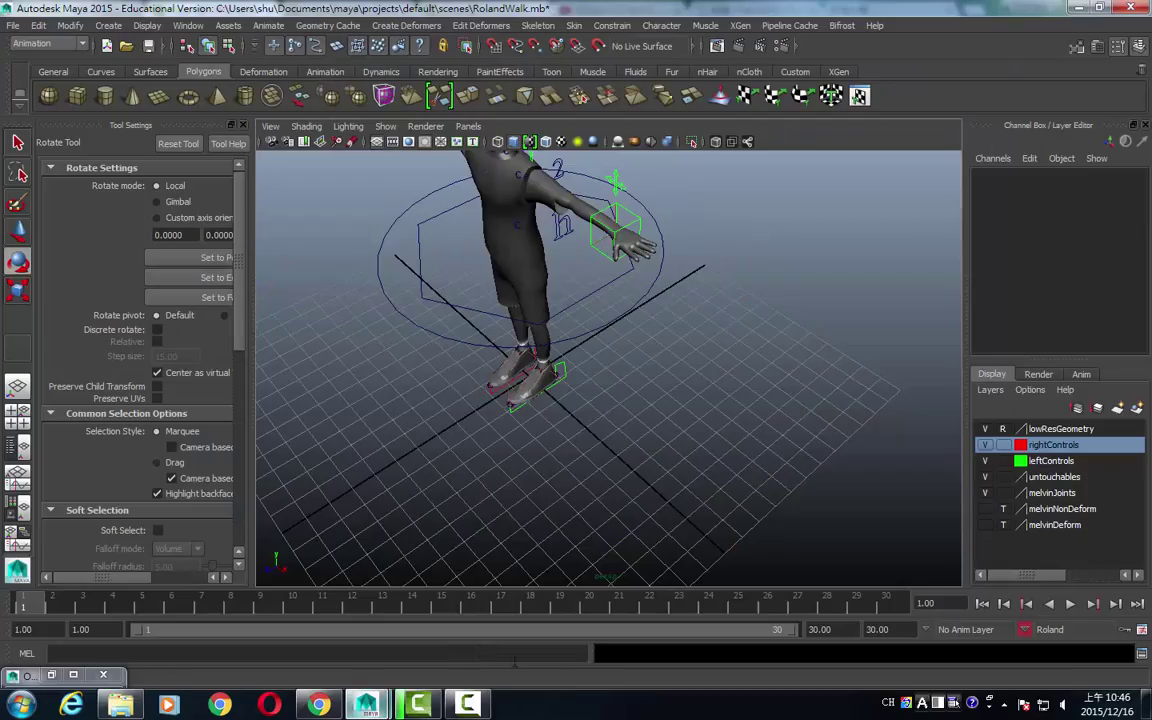
{"action": "key", "text": "space"}
{"action": "left_click_drag", "start_coordinate": [605, 371], "coordinate": [353, 323]}
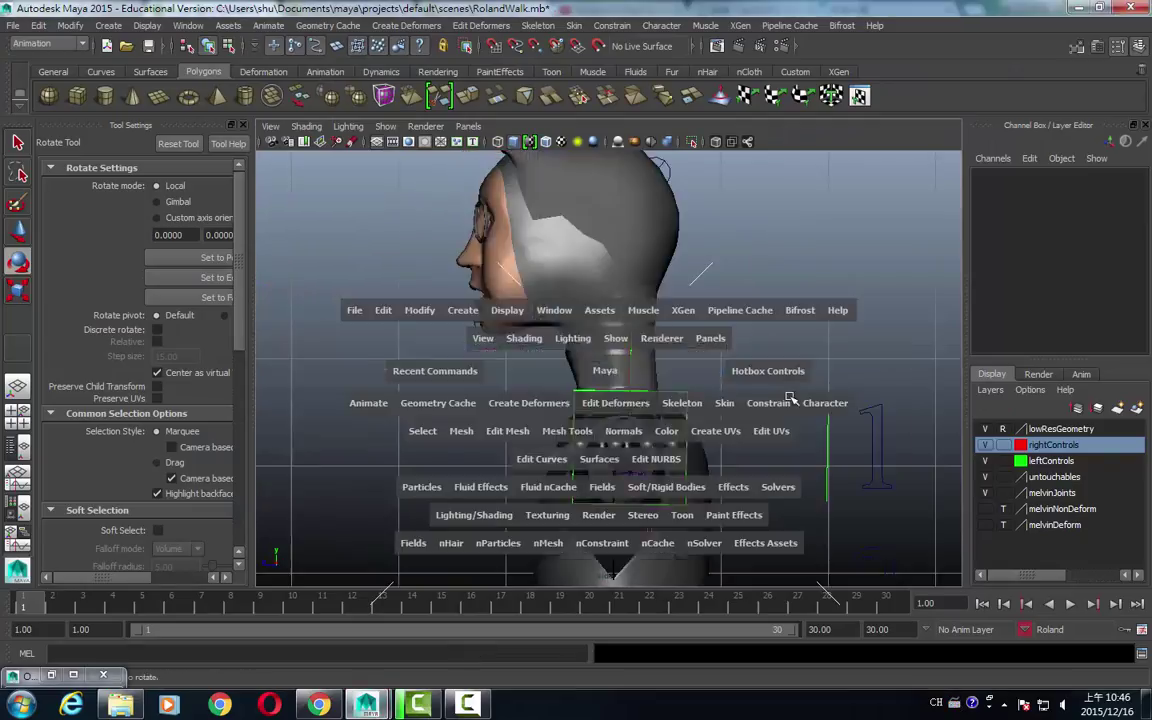
{"action": "scroll", "coordinate": [532, 334], "scroll_direction": "down", "scroll_amount": 3}
{"action": "scroll", "coordinate": [743, 450], "scroll_direction": "up", "scroll_amount": 4}
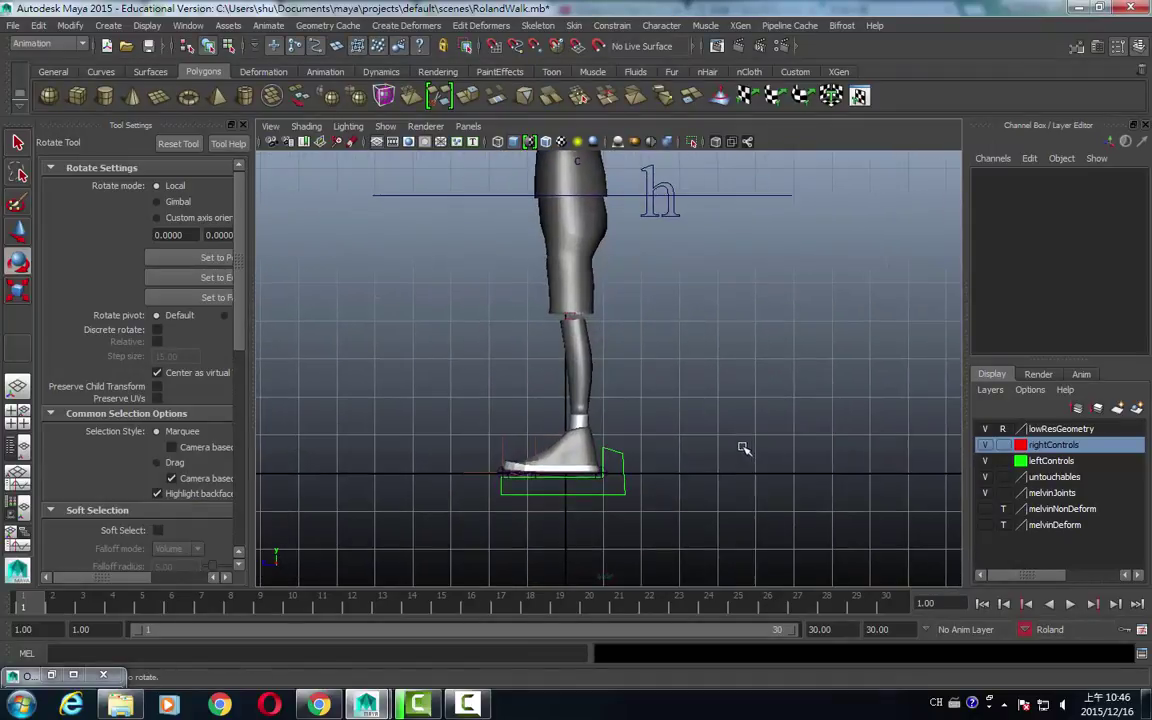
- Select rightFootControl and move the right foot forward along Z
{"action": "left_click", "coordinate": [617, 492]}
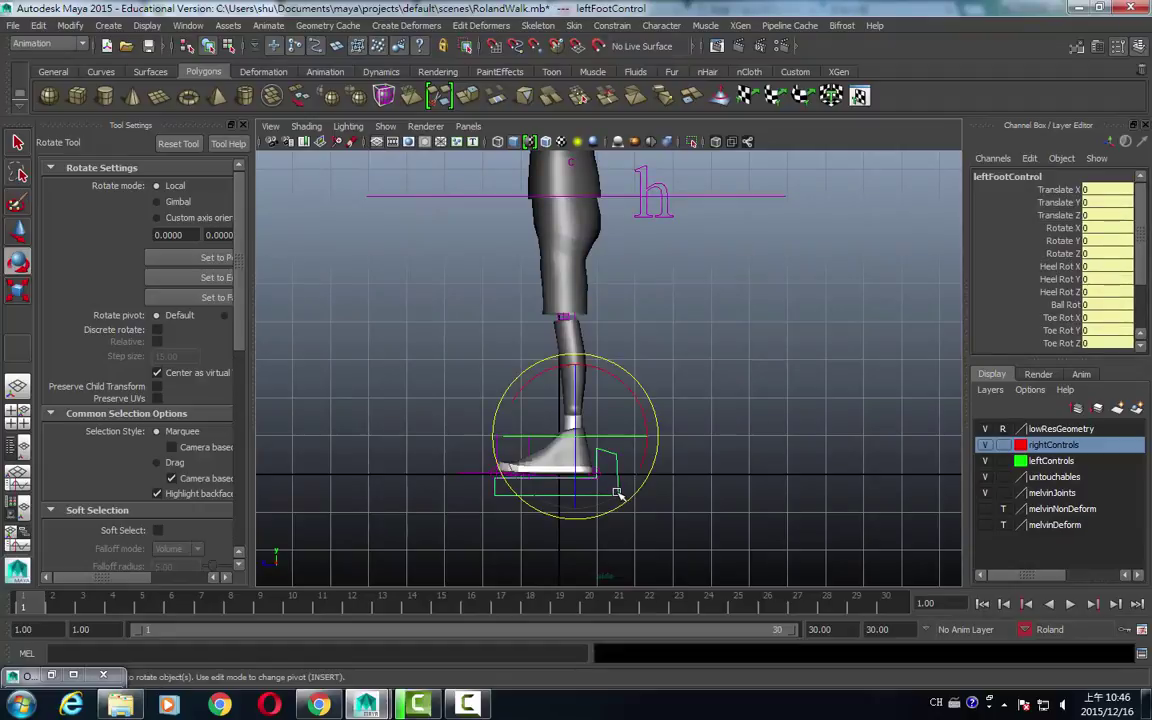
{"action": "left_click", "coordinate": [617, 492]}
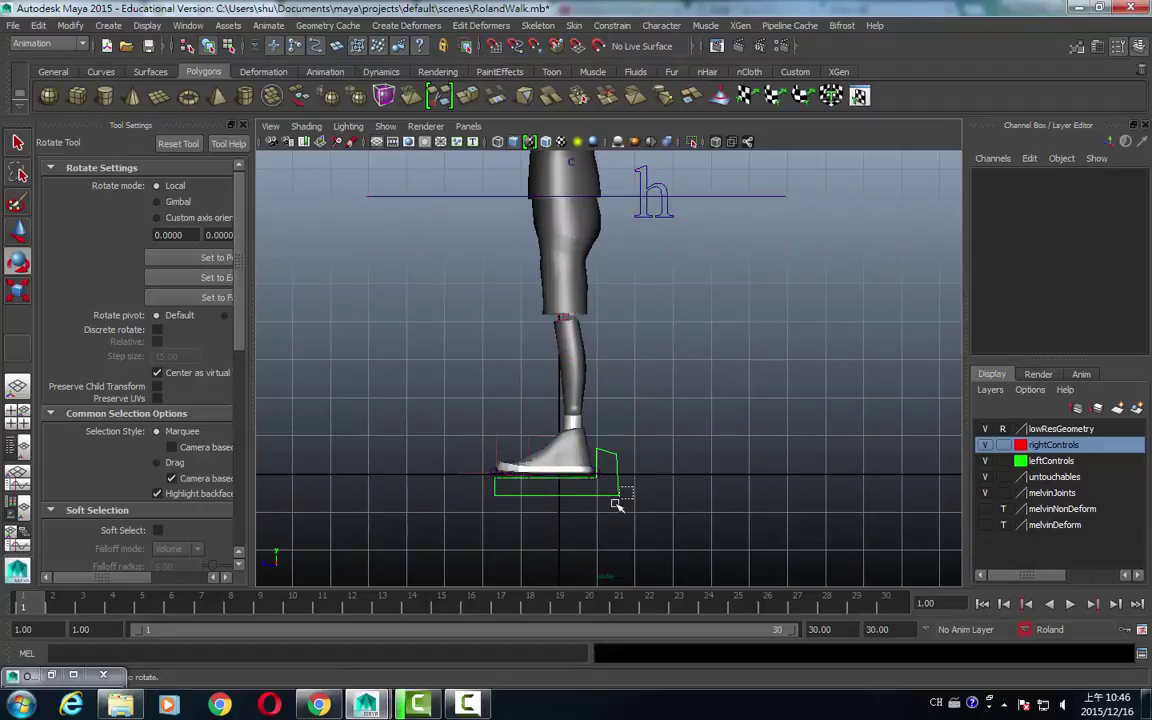
{"action": "left_click_drag", "start_coordinate": [617, 505], "coordinate": [615, 513]}
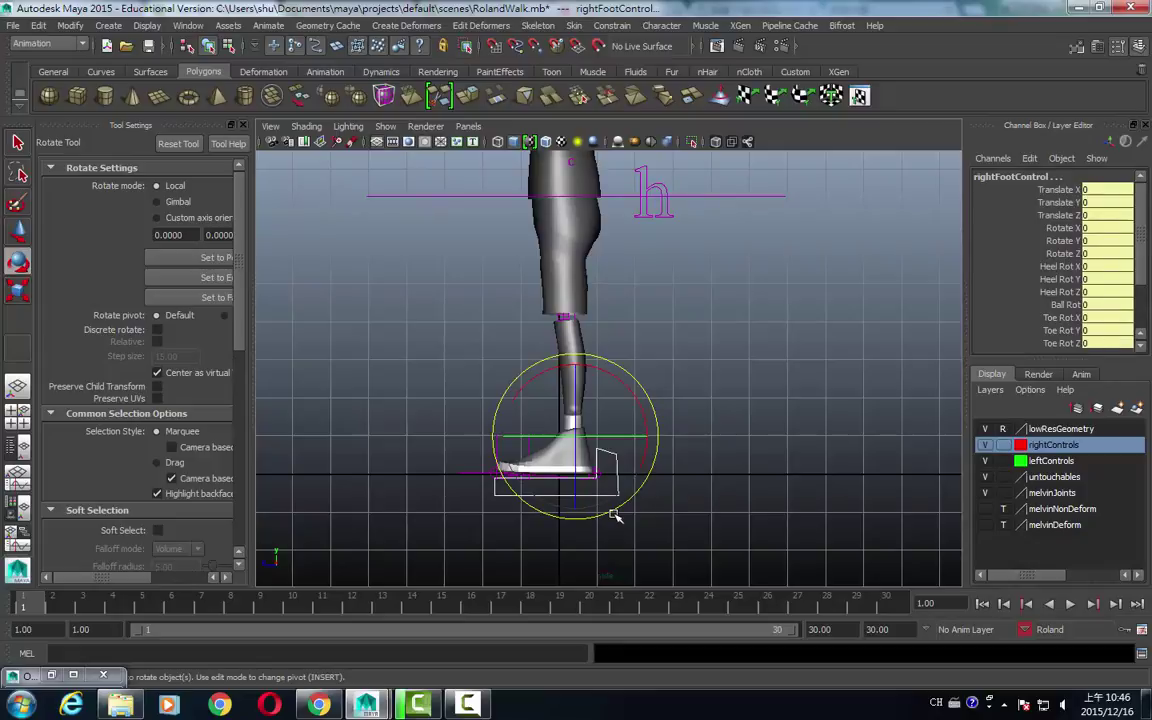
{"action": "key", "text": "w"}
{"action": "left_click_drag", "start_coordinate": [494, 442], "coordinate": [408, 435]}
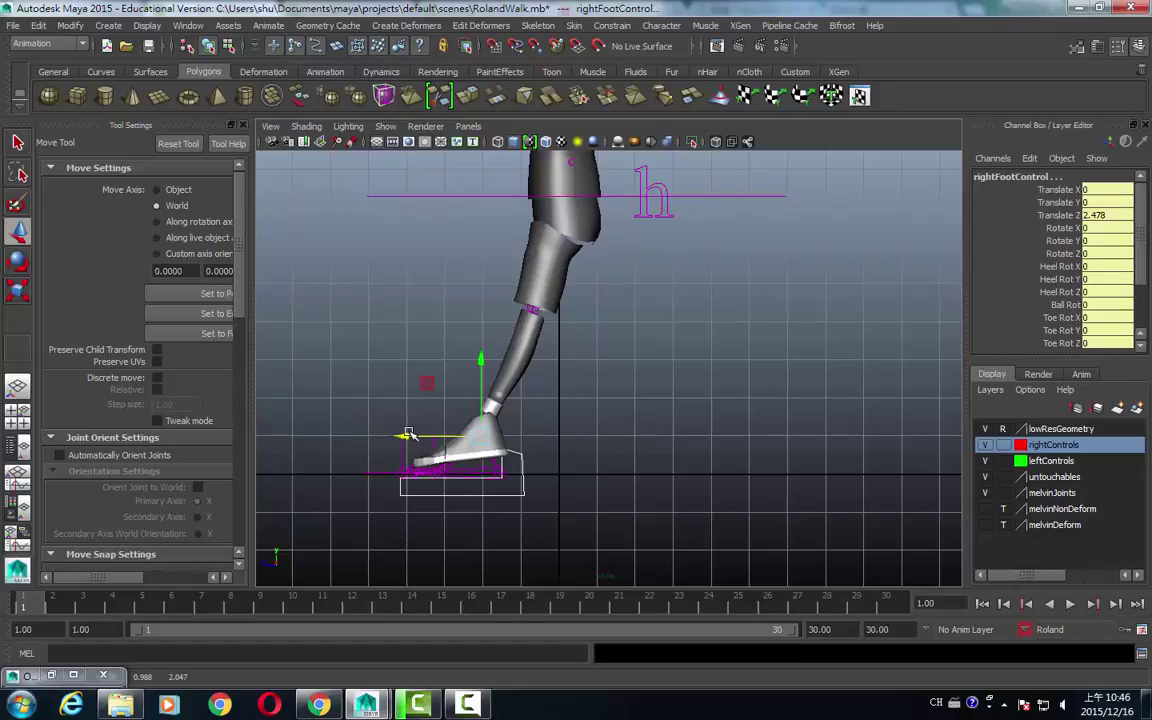
- Switch back to the perspective camera and orbit around Roland's legs
{"action": "key", "text": "ctrl+shift+h"}
{"action": "key", "text": "space"}
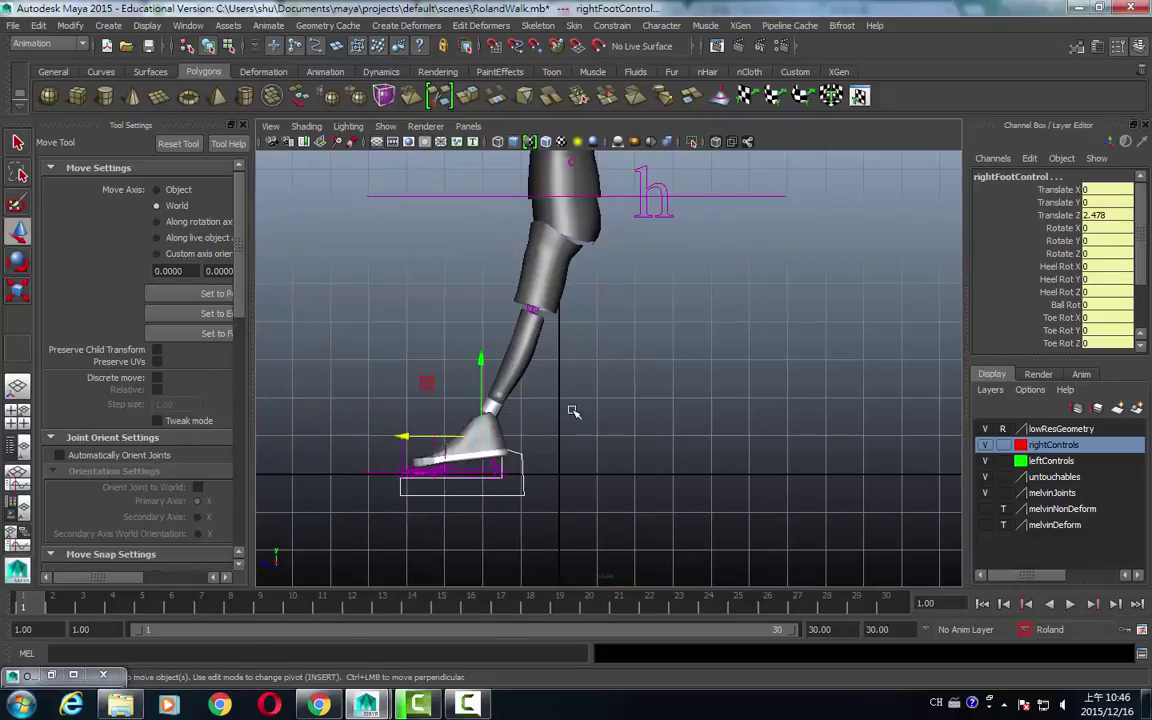
{"action": "key", "text": "space"}
{"action": "left_click", "coordinate": [575, 395]}
{"action": "left_click_drag", "start_coordinate": [575, 395], "coordinate": [573, 372]}
{"action": "left_click_drag", "start_coordinate": [607, 419], "coordinate": [625, 433], "text": "alt"}
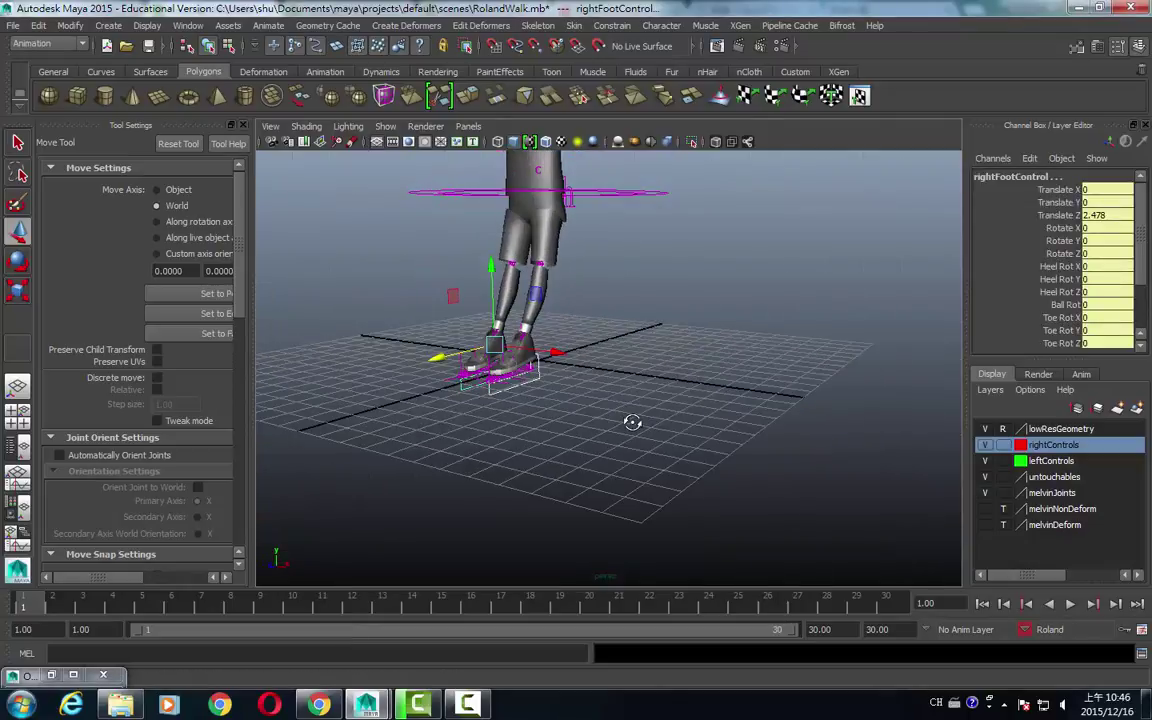
- Undo the foot move and step the right foot forward along Z again
{"action": "key", "text": "ctrl+z"}
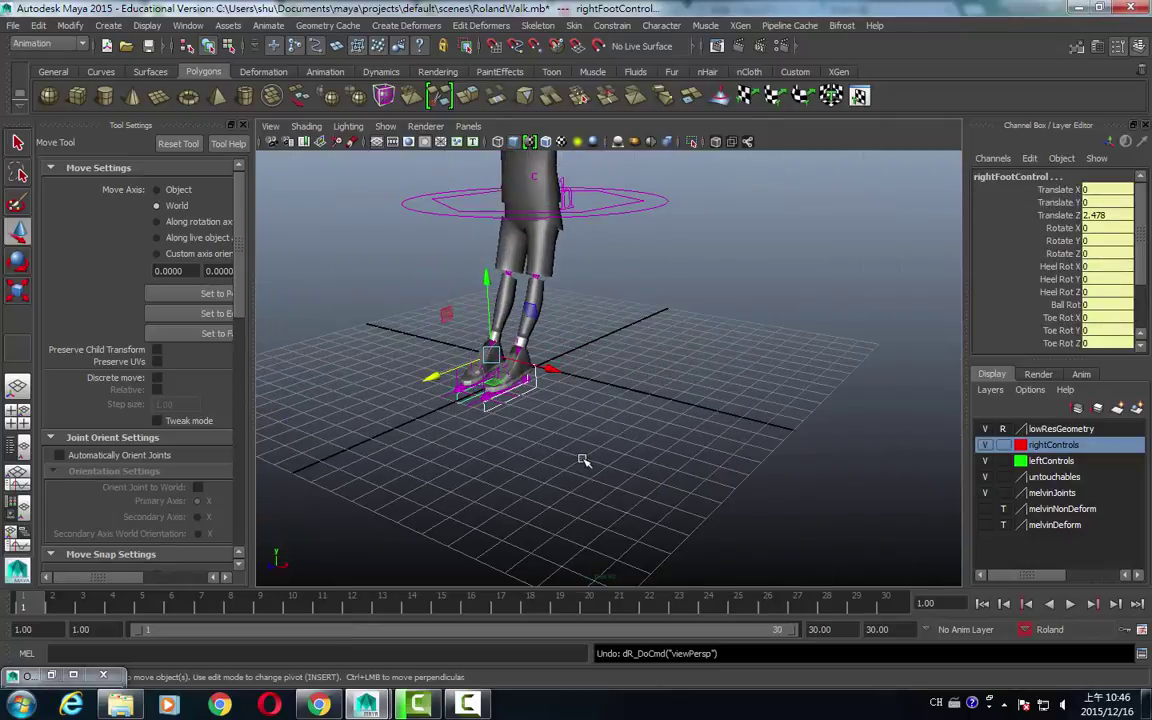
{"action": "key", "text": "ctrl+z"}
{"action": "left_click", "coordinate": [505, 387]}
{"action": "left_click", "coordinate": [505, 385]}
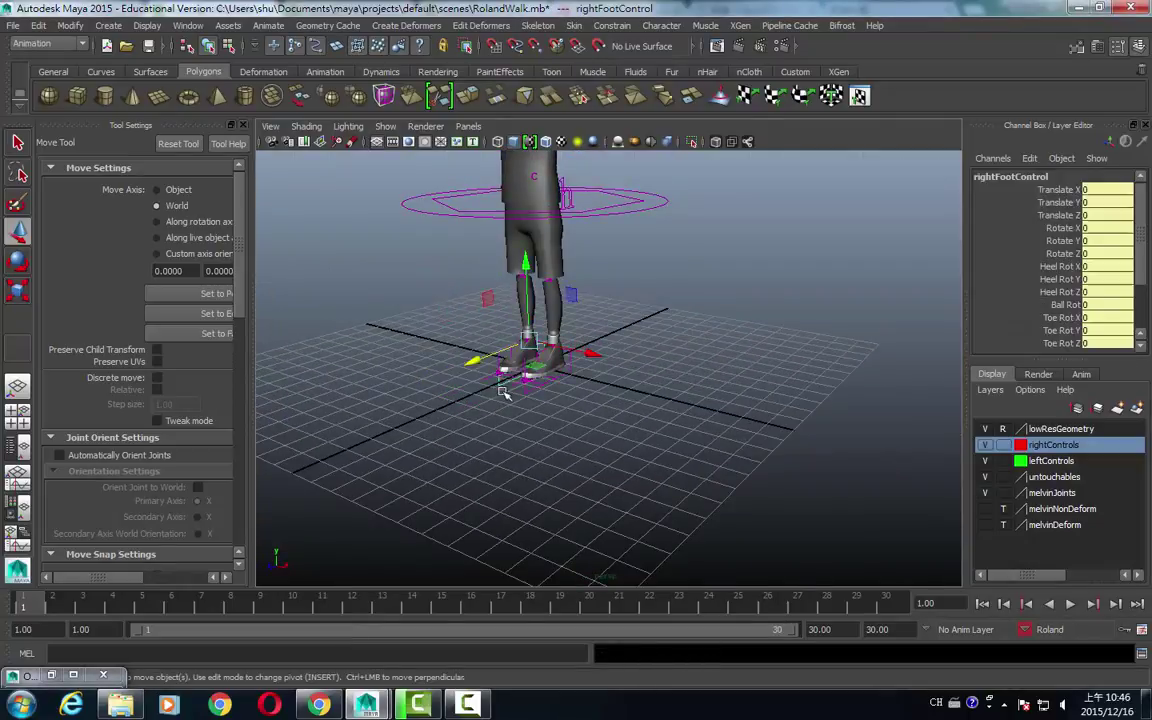
{"action": "mouse_move", "coordinate": [468, 357]}
{"action": "left_mouse_down"}
{"action": "mouse_move", "coordinate": [430, 376]}
{"action": "mouse_move", "coordinate": [387, 288]}
{"action": "left_mouse_up"}
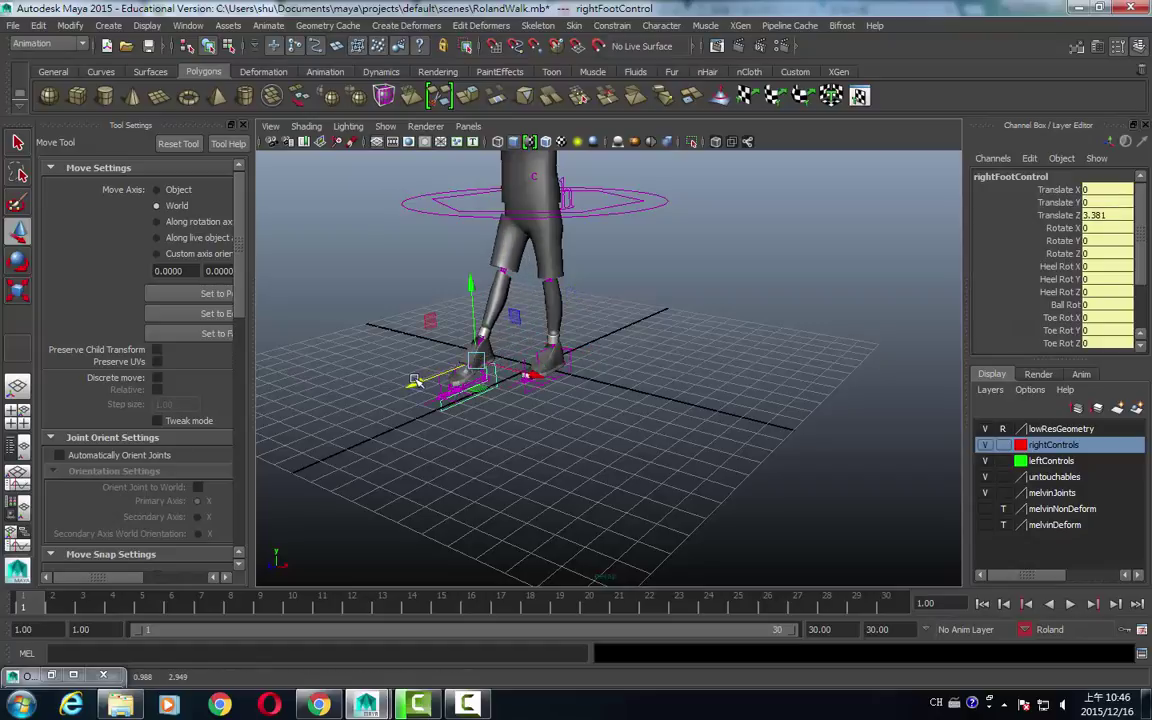
- Slide globalControl forward along Z to 2.052, checking it from the side view
{"action": "left_click", "coordinate": [481, 207]}
{"action": "left_click_drag", "start_coordinate": [481, 207], "coordinate": [448, 213]}
{"action": "key", "text": "space"}
{"action": "left_click_drag", "start_coordinate": [638, 376], "coordinate": [702, 374]}
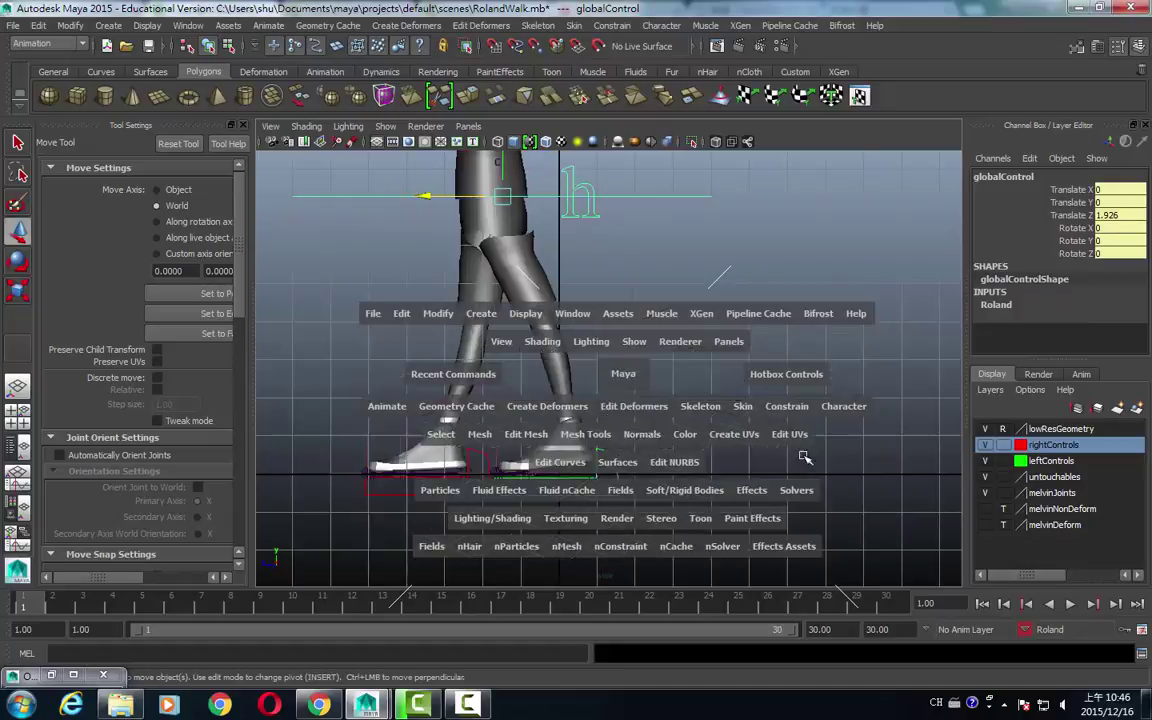
{"action": "left_click_drag", "start_coordinate": [437, 240], "coordinate": [432, 240]}
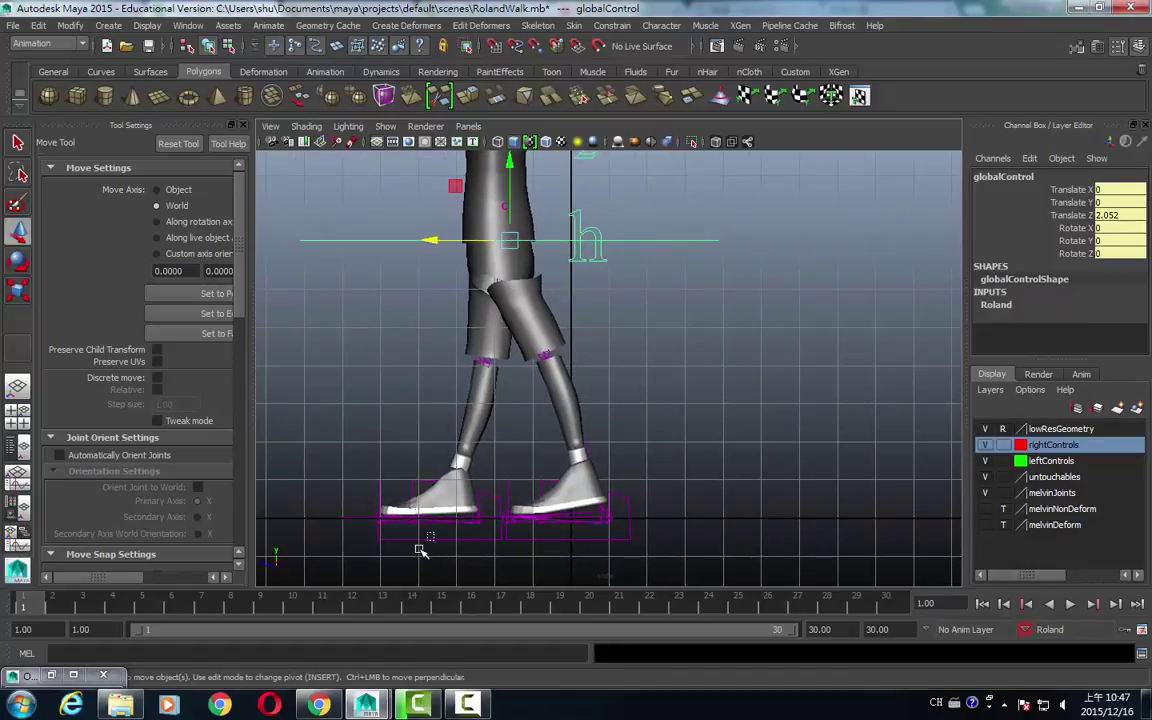
- Set the right foot's Heel Rot X to about -12 and the left foot's Ball Rot to 21.2
{"action": "left_click", "coordinate": [418, 537]}
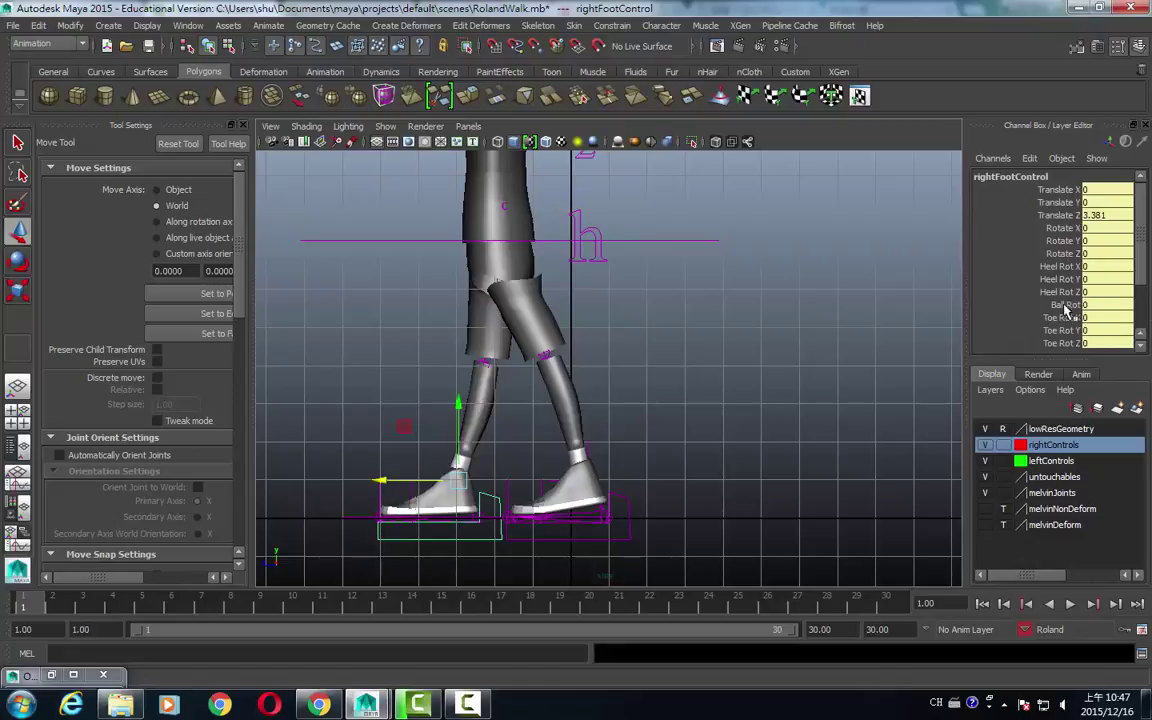
{"action": "left_click", "coordinate": [1062, 266]}
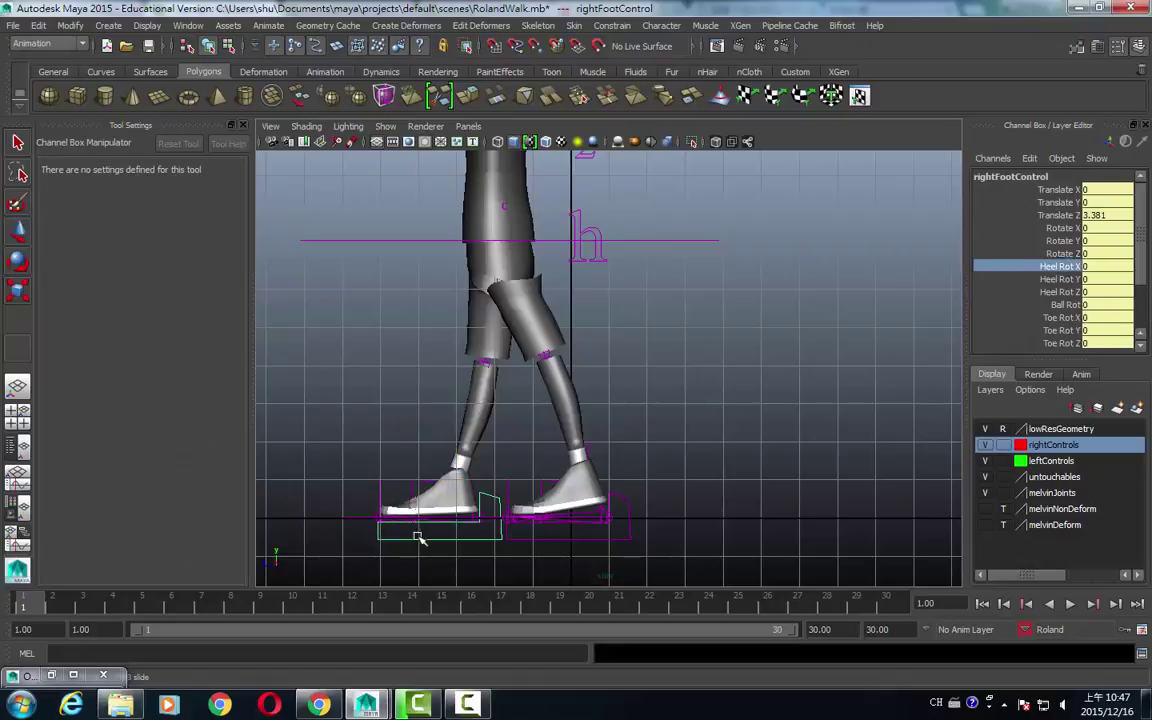
{"action": "middle_click_drag", "start_coordinate": [529, 545], "coordinate": [318, 519]}
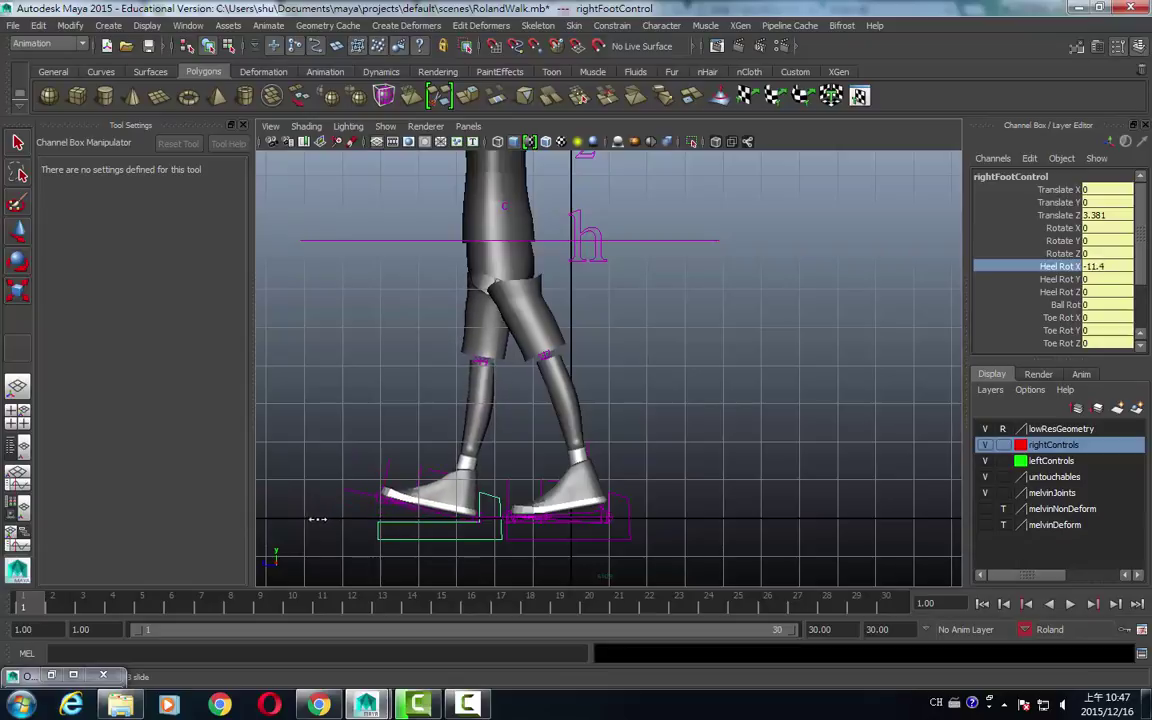
{"action": "left_click", "coordinate": [624, 532]}
{"action": "key", "text": "w"}
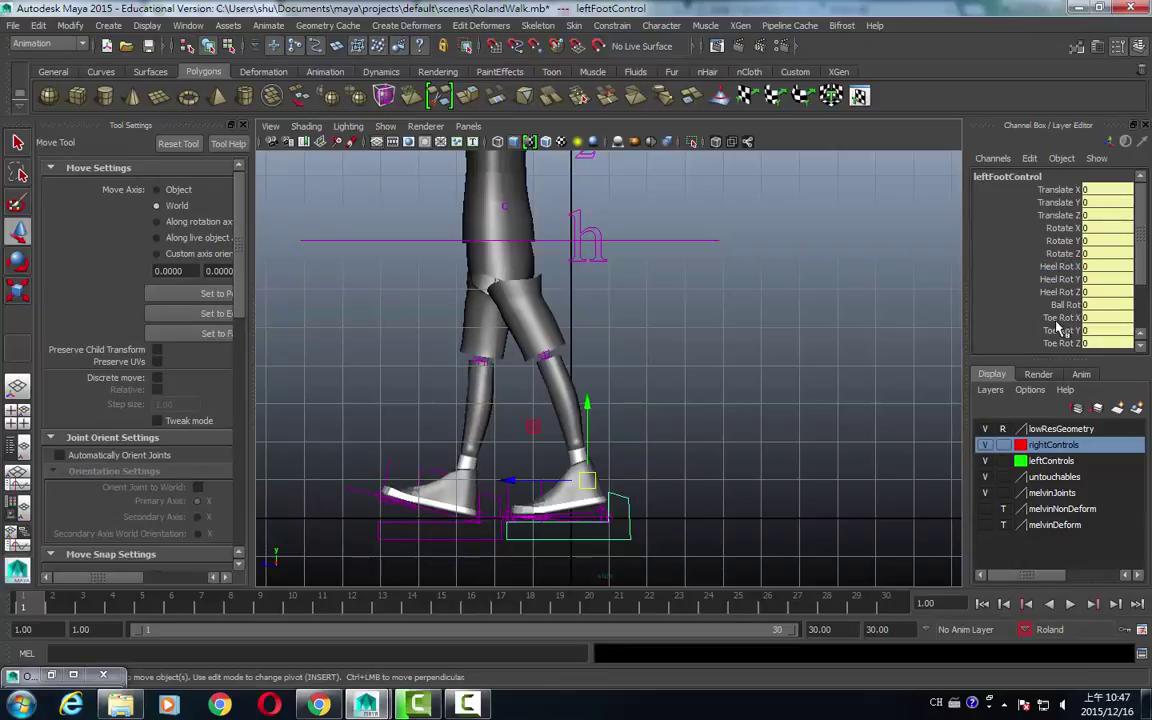
{"action": "left_click", "coordinate": [1000, 304]}
{"action": "middle_click_drag", "start_coordinate": [702, 428], "coordinate": [928, 435]}
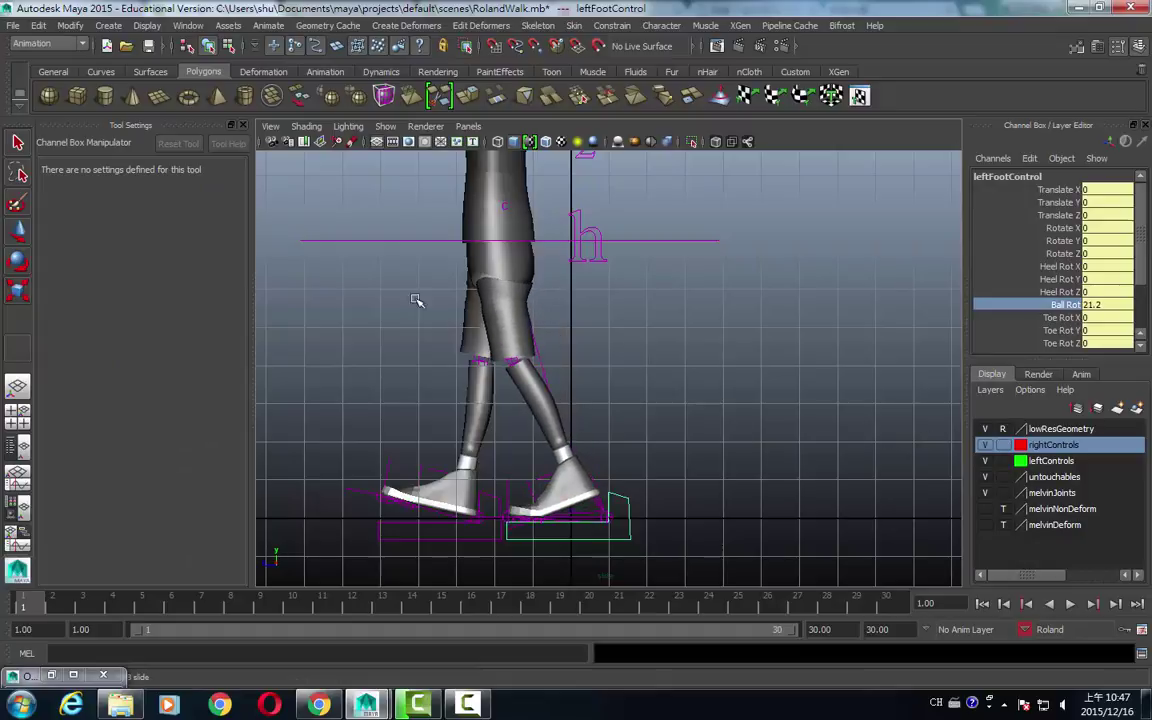
- Move the right foot forward to Z 3.906, then try a globalControl move and undo it
{"action": "left_click", "coordinate": [374, 510]}
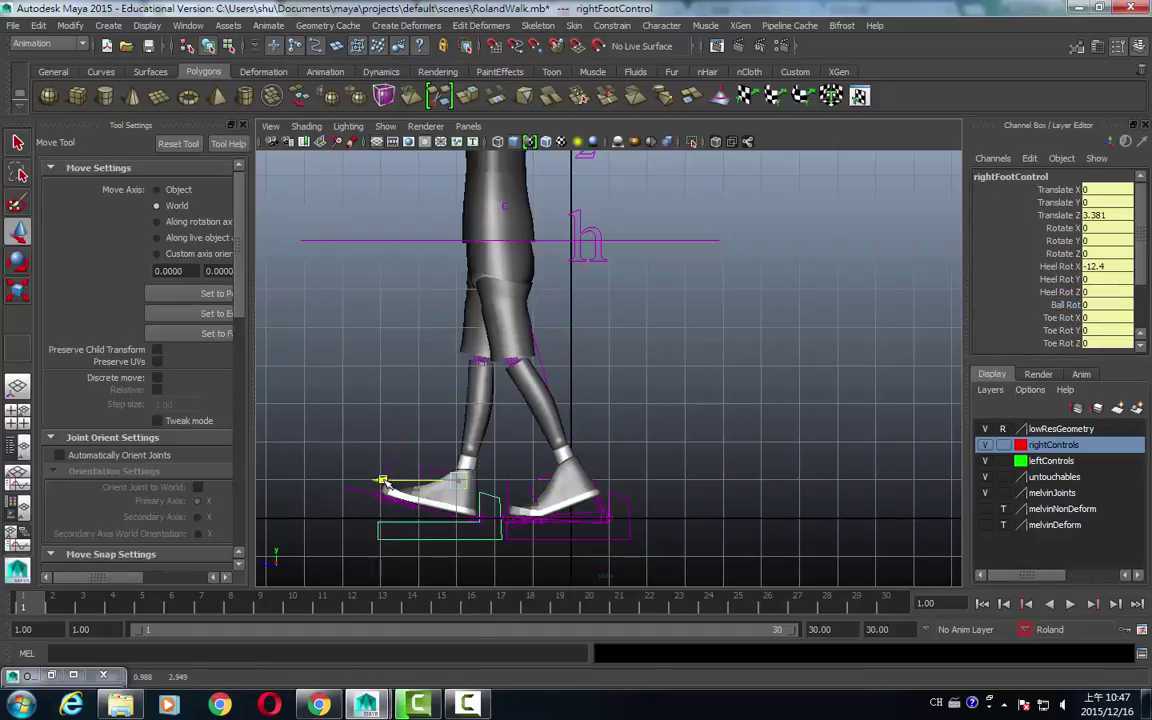
{"action": "left_click_drag", "start_coordinate": [384, 482], "coordinate": [359, 481]}
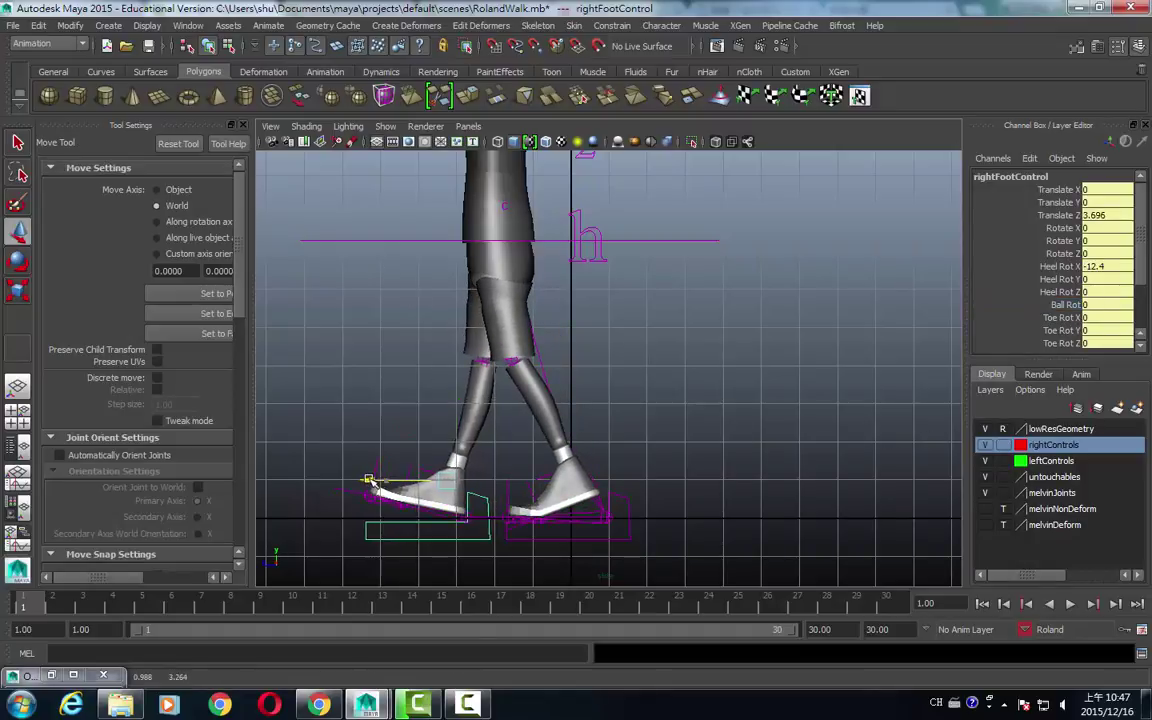
{"action": "left_click", "coordinate": [306, 241]}
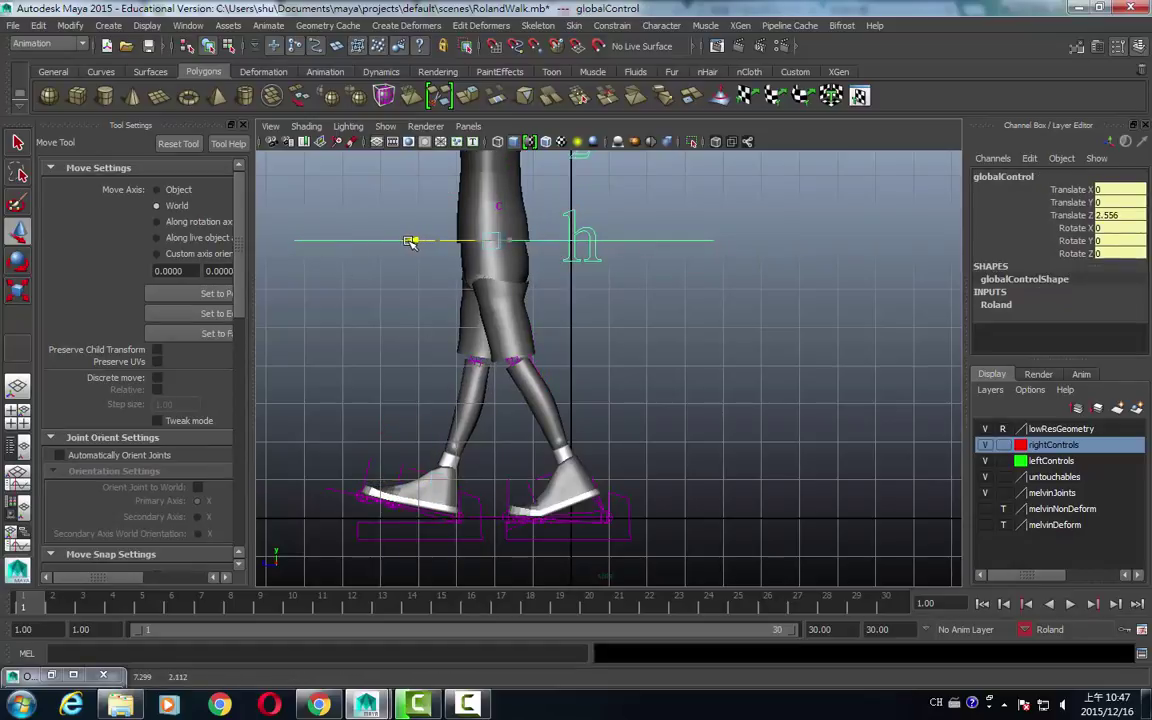
{"action": "left_click_drag", "start_coordinate": [418, 241], "coordinate": [361, 247]}
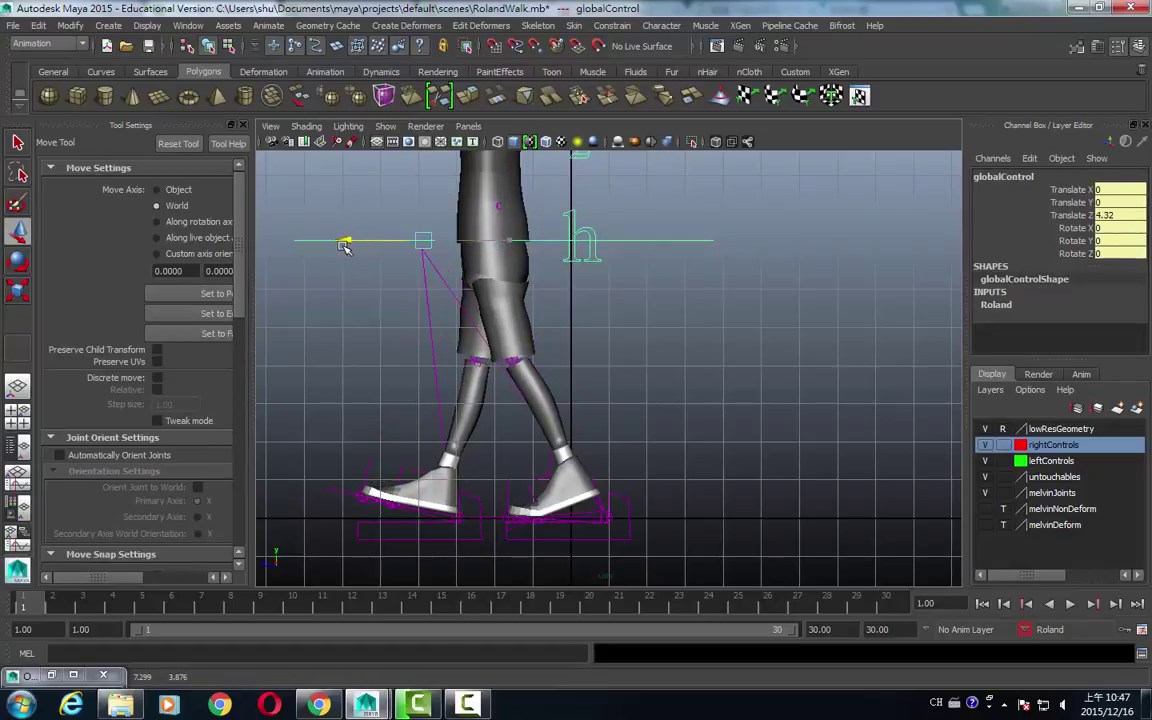
{"action": "key", "text": "ctrl+z"}
{"action": "key", "text": "ctrl+z"}
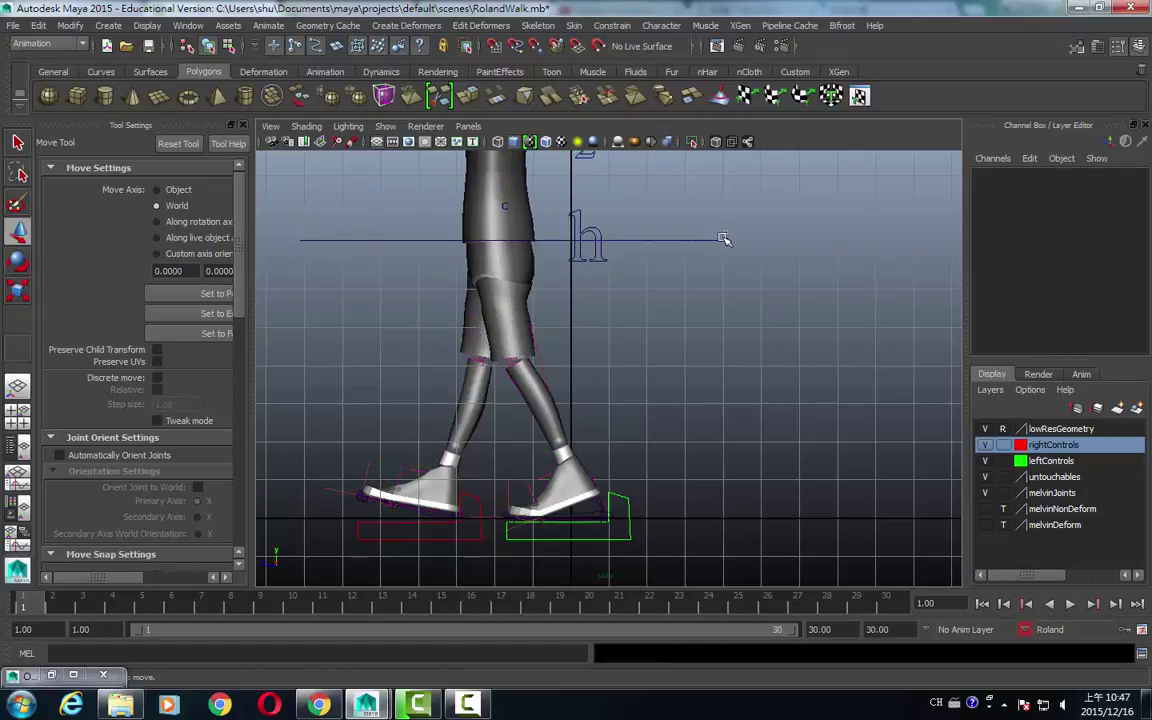
- Fine-tune globalControl along Z to 2.292, checking from above and the side
{"action": "left_click", "coordinate": [719, 241]}
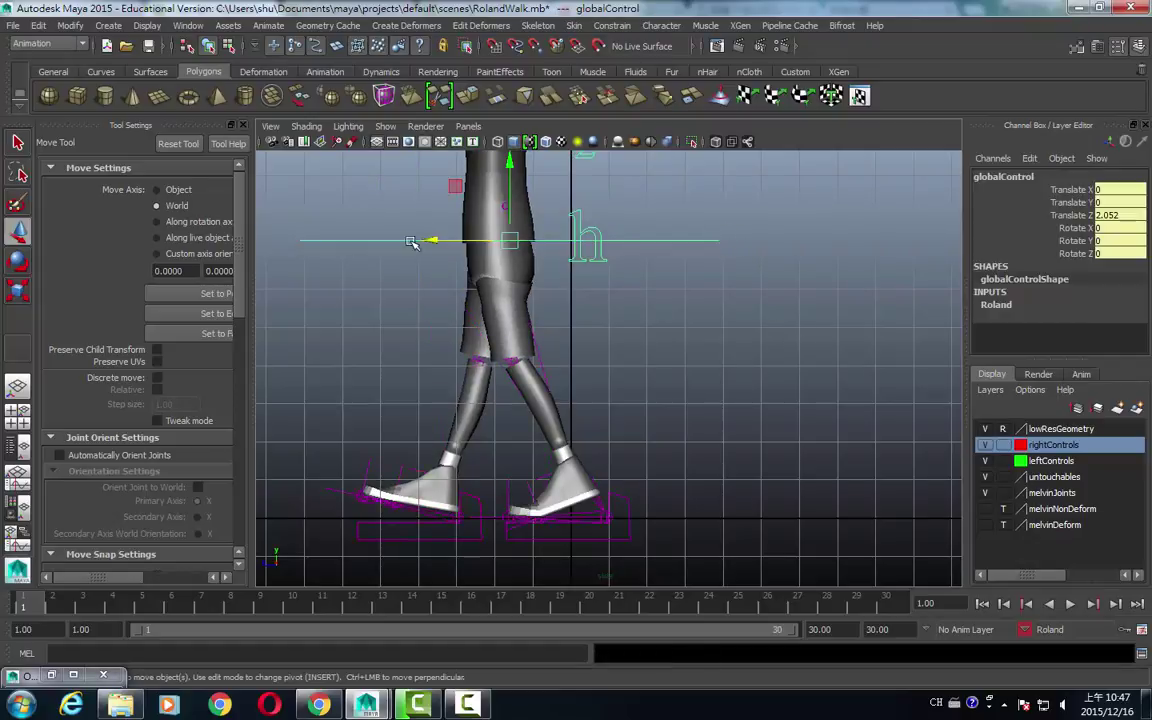
{"action": "left_click_drag", "start_coordinate": [411, 242], "coordinate": [424, 239]}
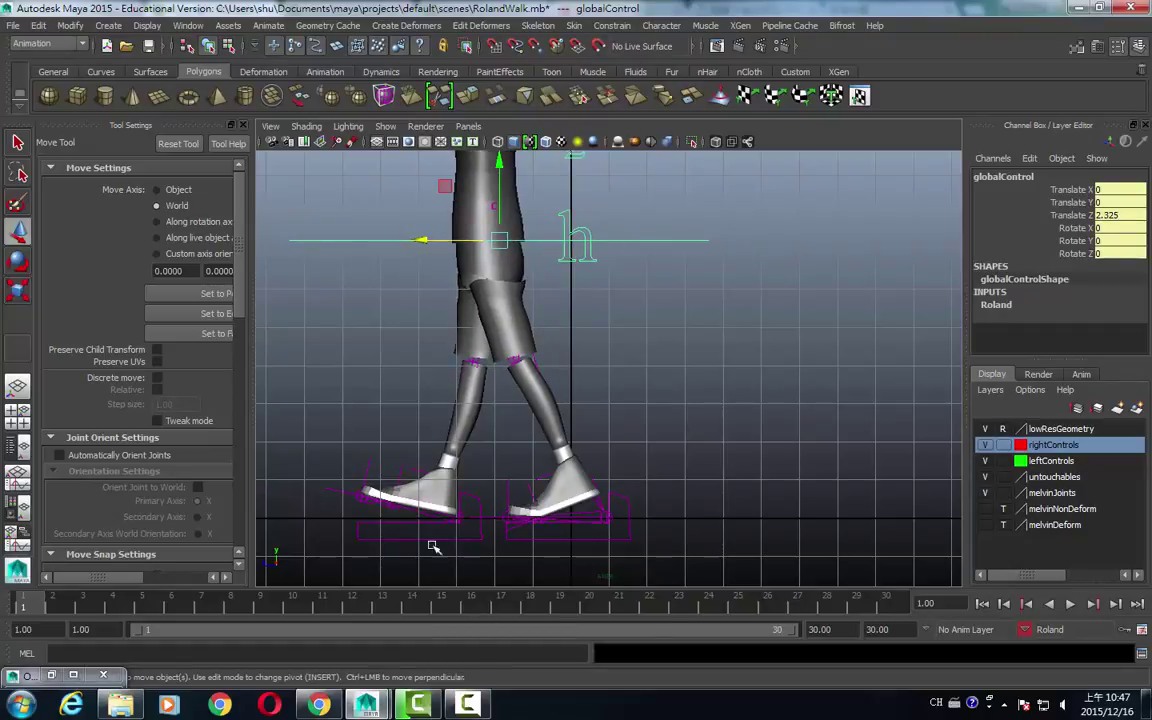
{"action": "mouse_move", "coordinate": [674, 461]}
{"action": "left_mouse_down", "text": "alt"}
{"action": "mouse_move", "coordinate": [679, 424]}
{"action": "mouse_move", "coordinate": [597, 442]}
{"action": "mouse_move", "coordinate": [810, 463]}
{"action": "mouse_move", "coordinate": [792, 462]}
{"action": "mouse_move", "coordinate": [787, 515]}
{"action": "left_mouse_up", "text": "alt"}
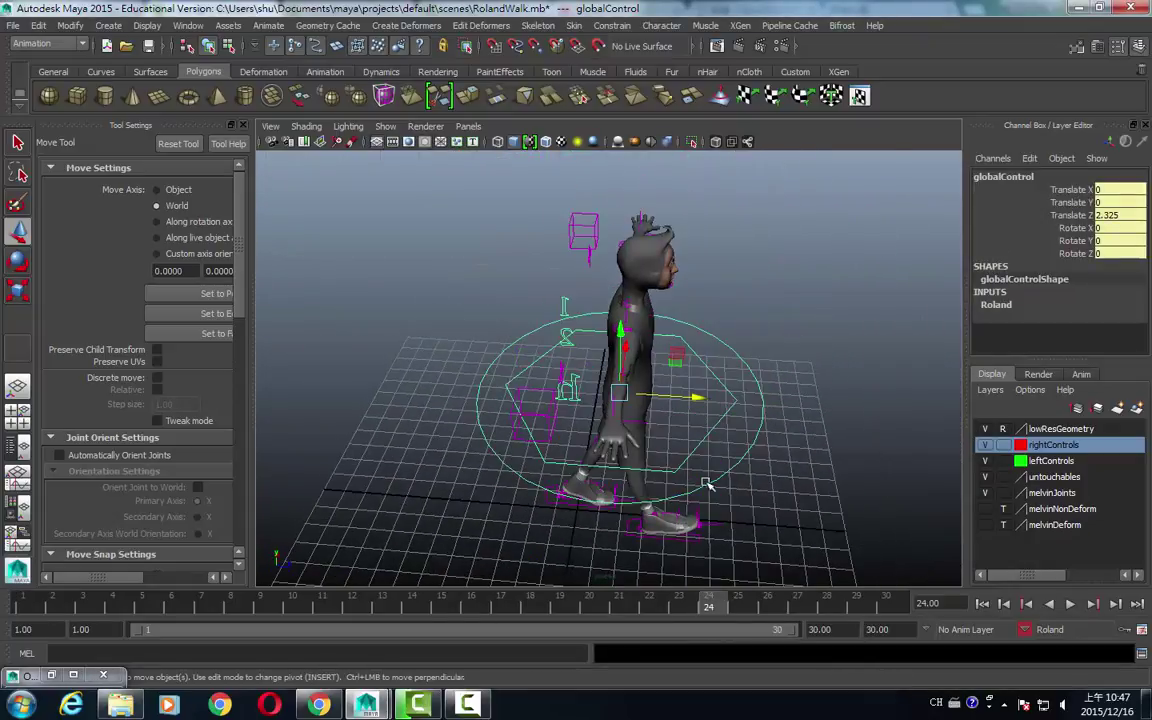
{"action": "left_click_drag", "start_coordinate": [686, 479], "coordinate": [694, 449], "text": "alt"}
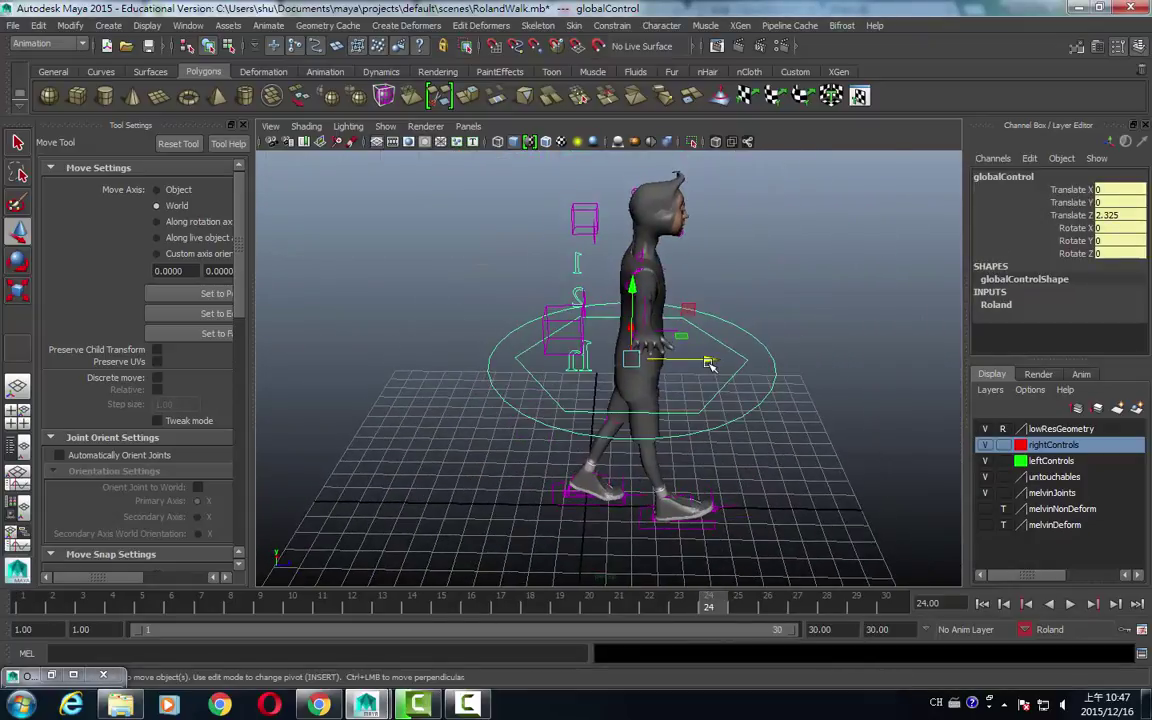
{"action": "left_click_drag", "start_coordinate": [714, 361], "coordinate": [706, 361]}
{"action": "left_click_drag", "start_coordinate": [690, 430], "coordinate": [470, 483], "text": "alt"}
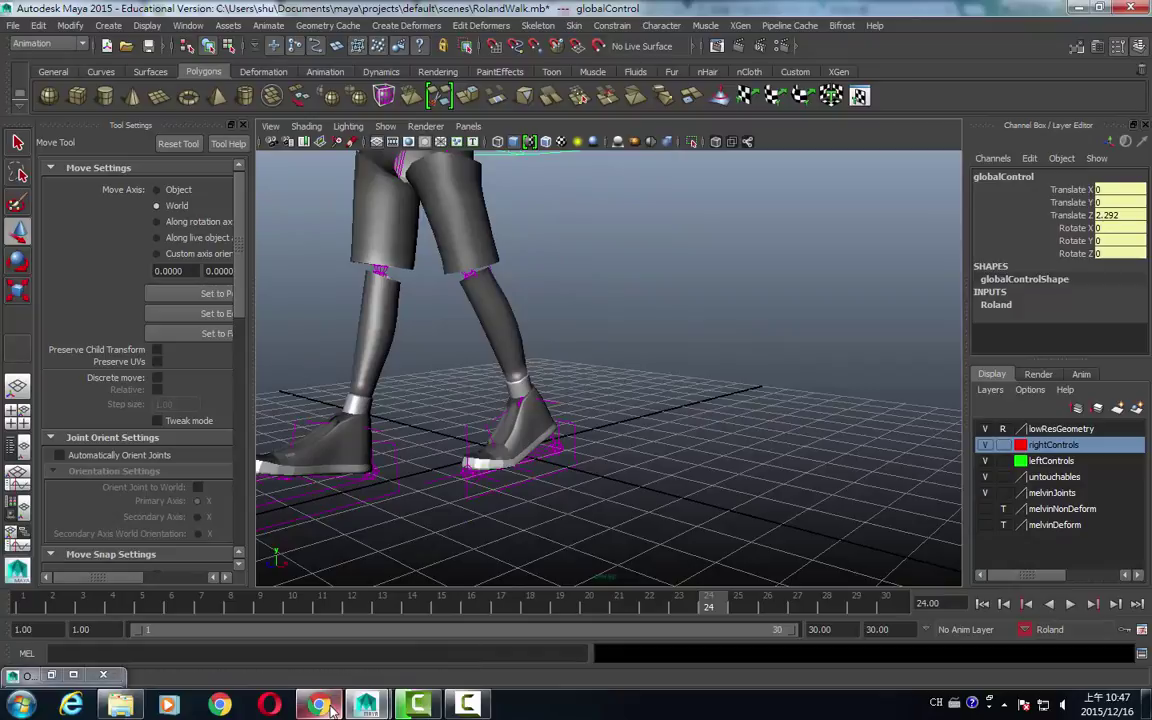
{"action": "key", "text": "alt+Tab"}
{"action": "mouse_move", "coordinate": [575, 360]}
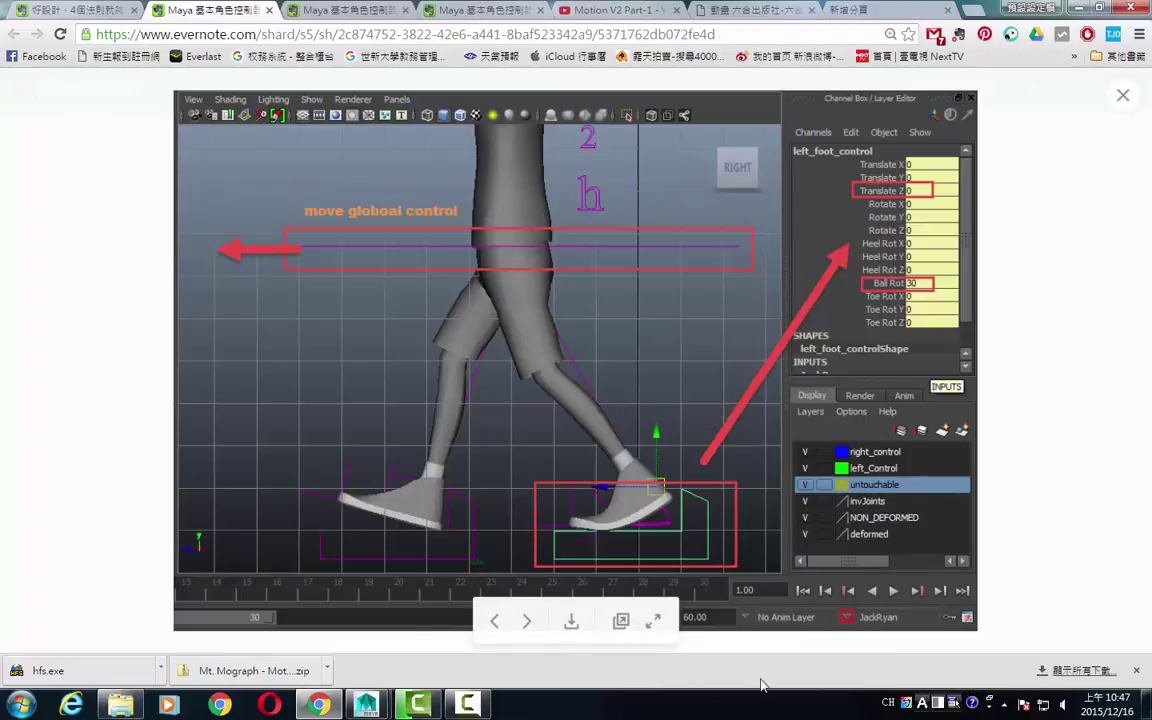
- Step back one tutorial screenshot, then forward twice to the Time Slider Real-time 30 fps preferences
{"action": "left_click", "coordinate": [496, 622]}
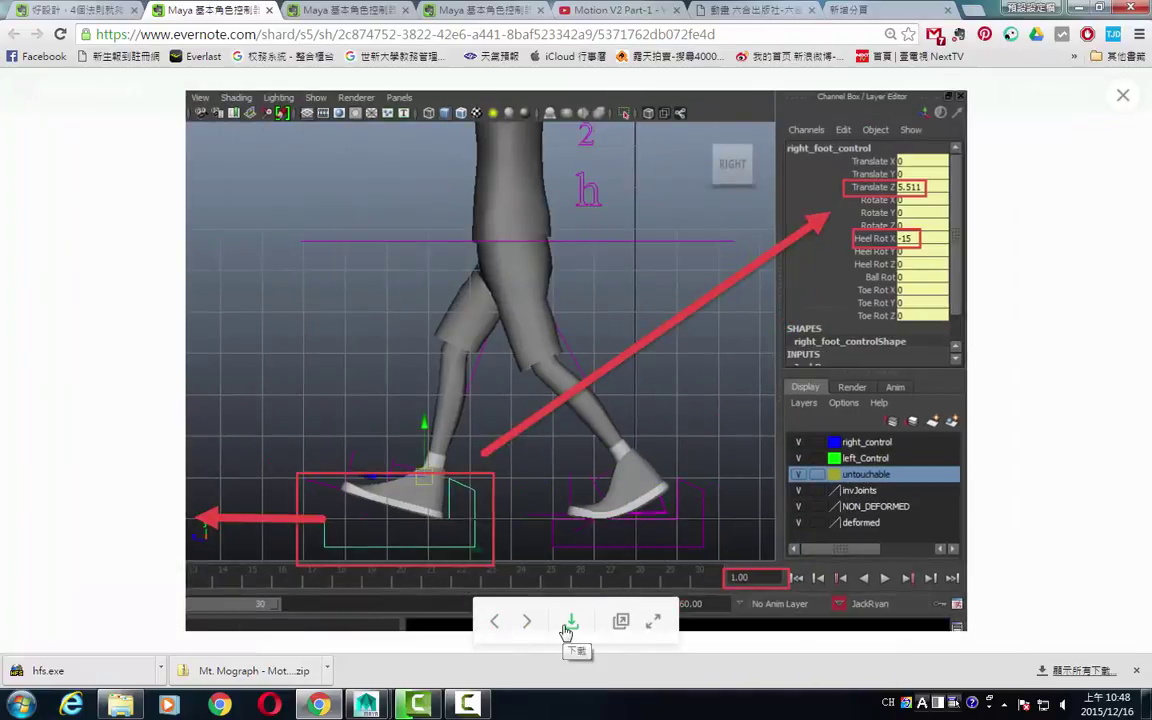
{"action": "left_click", "coordinate": [525, 622]}
{"action": "left_click", "coordinate": [525, 622]}
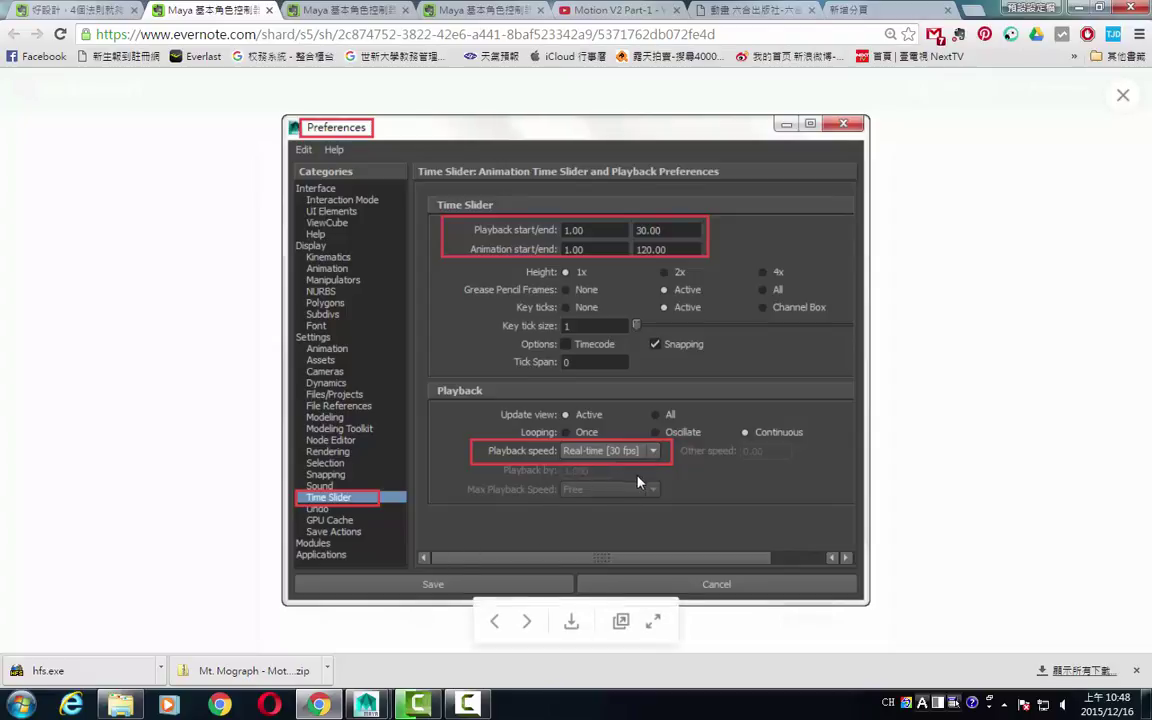
- View the Plateau tangent and Gimbal shoulder-rotation screenshots, then return to the RolandWalk scene
{"action": "left_click", "coordinate": [527, 621]}
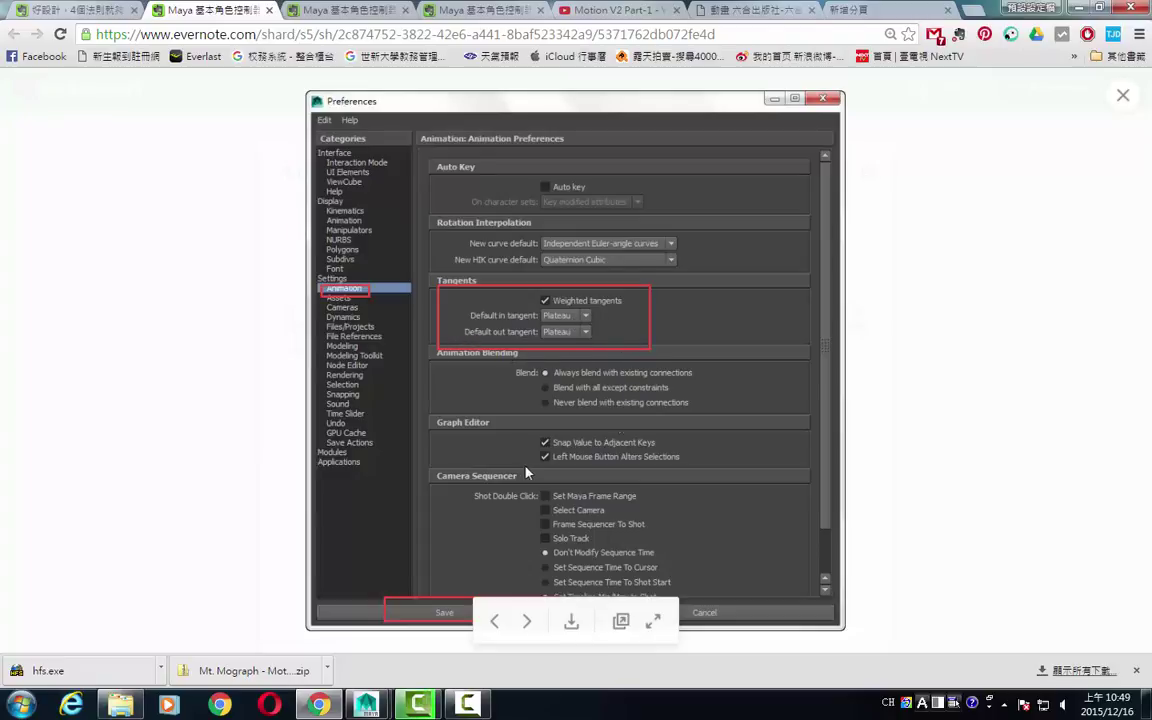
{"action": "left_click", "coordinate": [528, 622]}
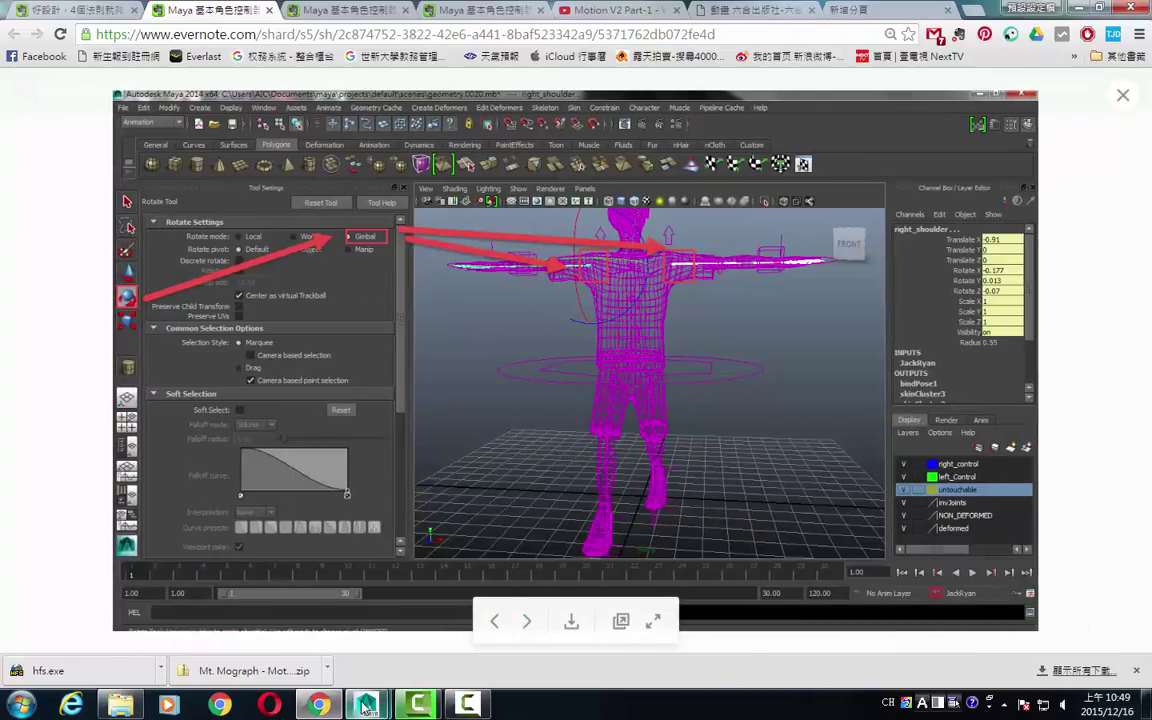
{"action": "mouse_move", "coordinate": [367, 705]}
{"action": "left_click", "coordinate": [410, 642]}
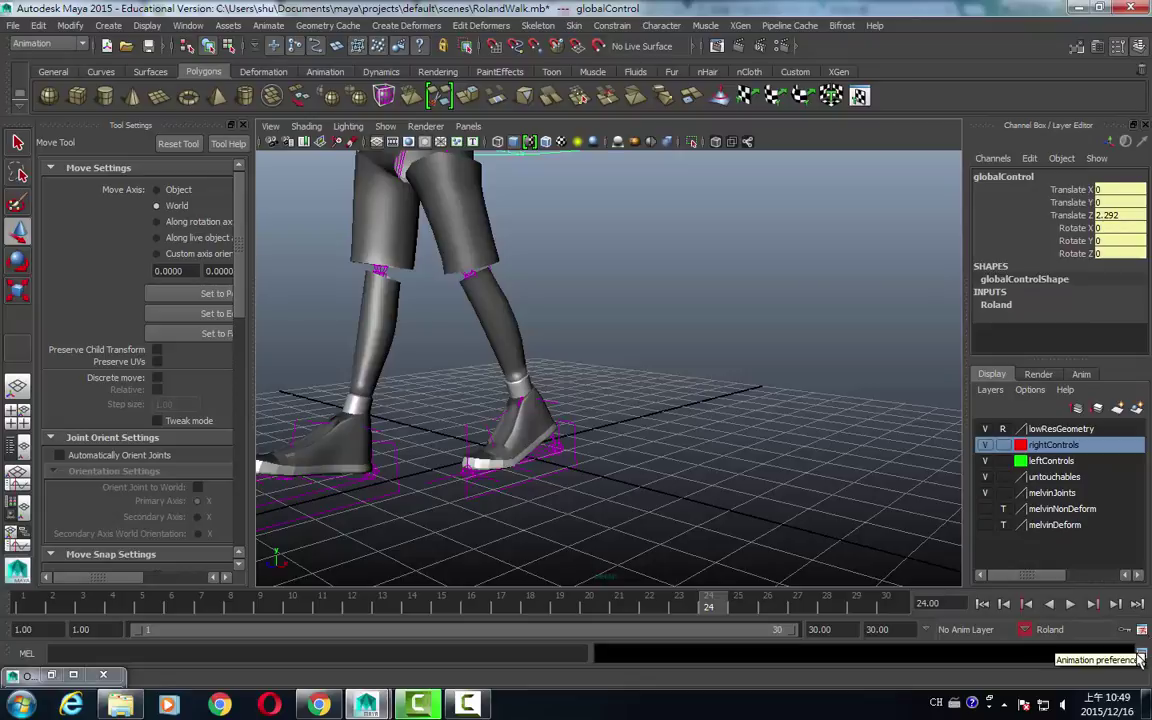
{"action": "key", "text": "alt+Tab"}
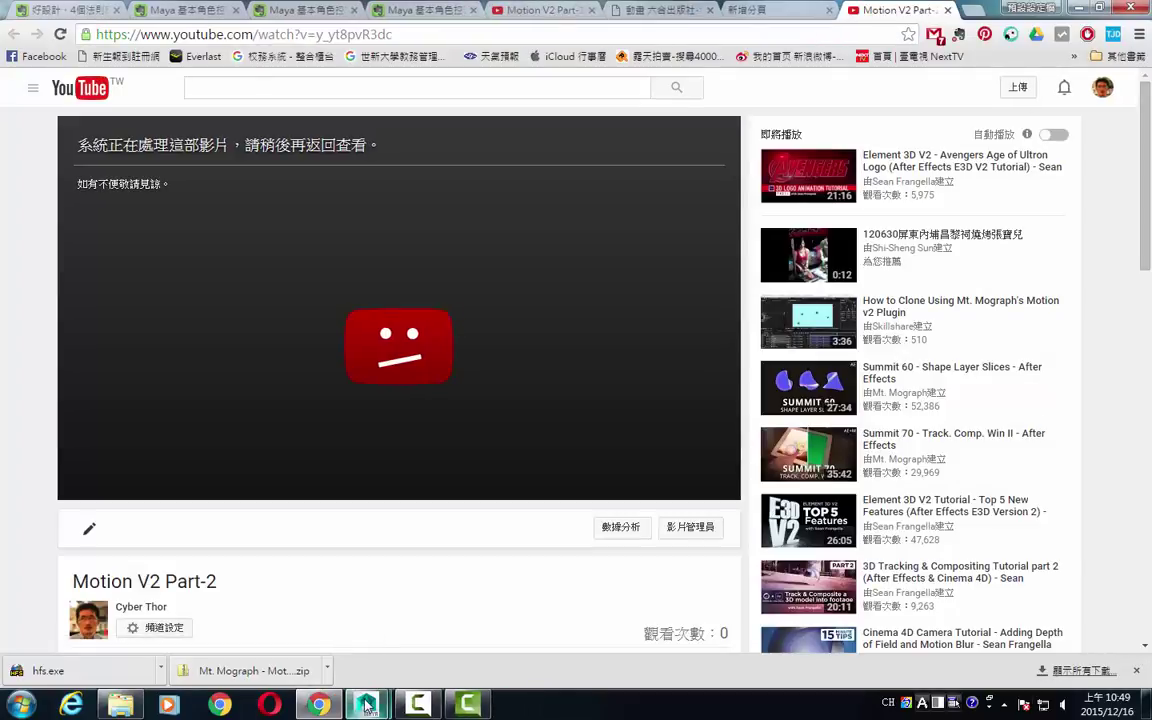
{"action": "mouse_move", "coordinate": [366, 705]}
{"action": "left_click", "coordinate": [451, 631]}
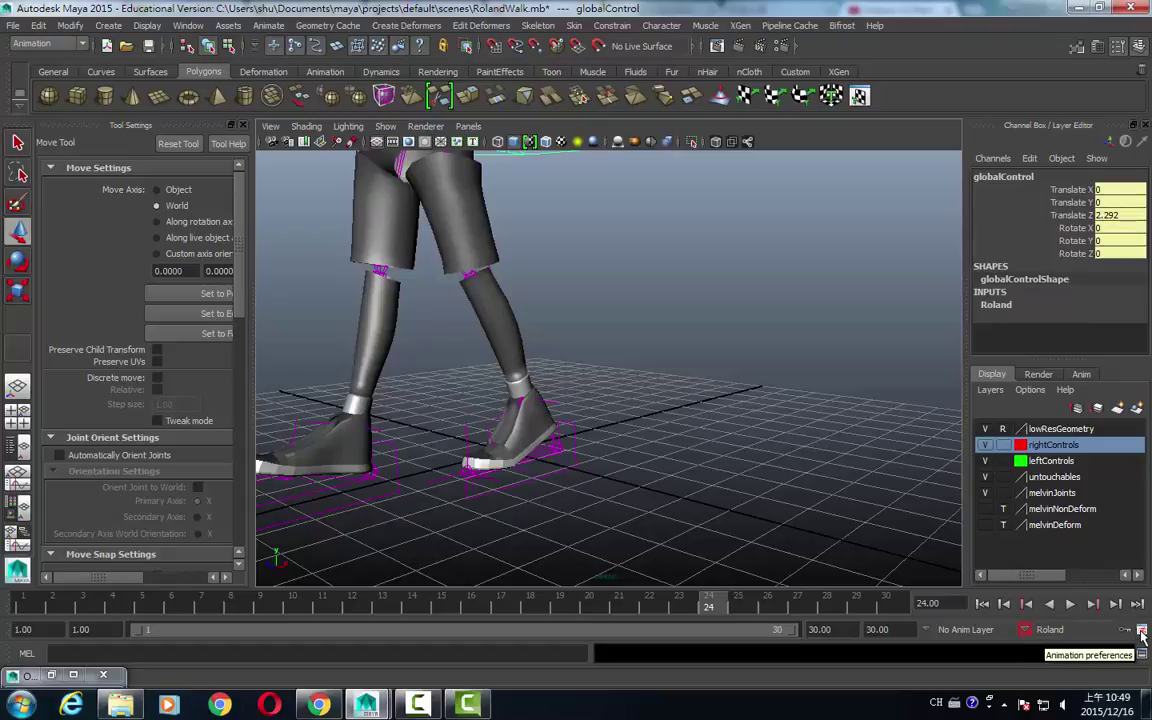
- Set Time Slider playback speed to Real-time [30 fps] and shrink the Preferences dialog
{"action": "left_click", "coordinate": [1142, 636]}
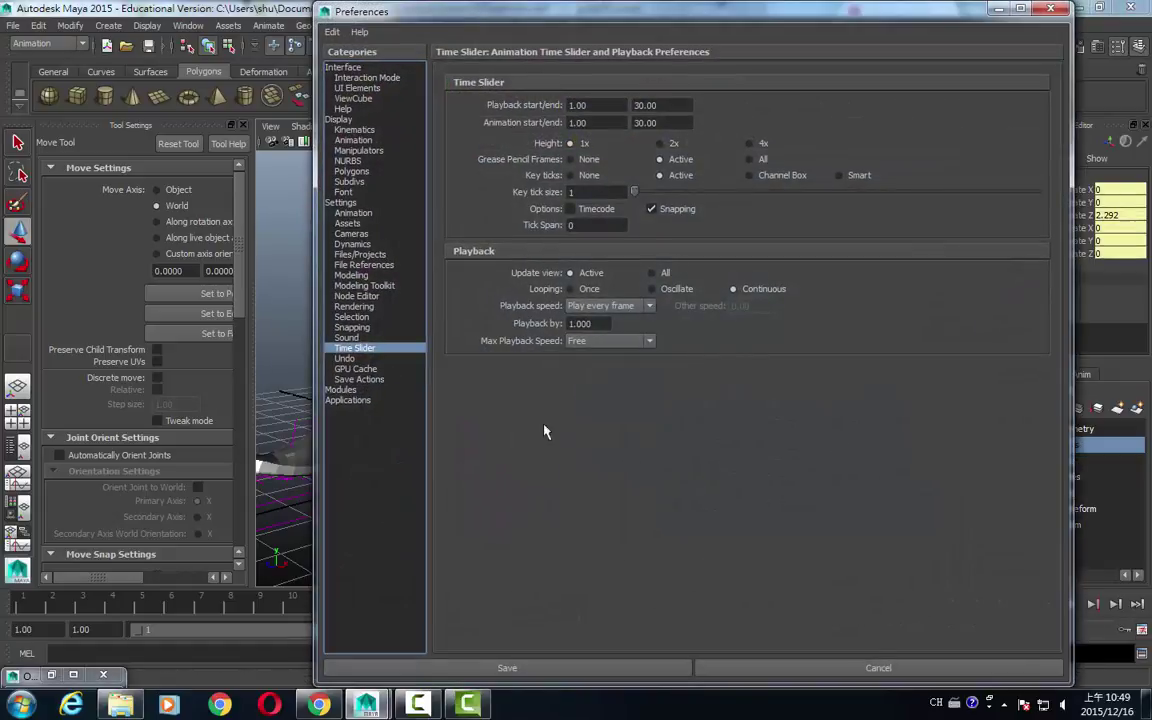
{"action": "left_click", "coordinate": [615, 308]}
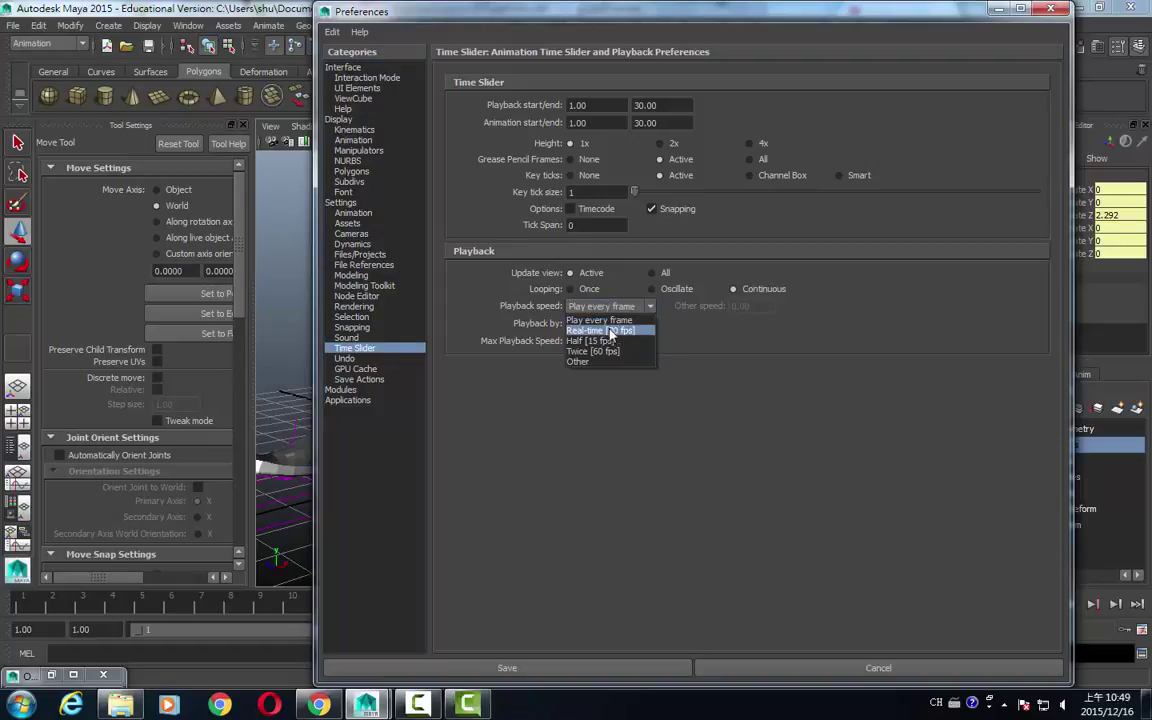
{"action": "left_click", "coordinate": [607, 336]}
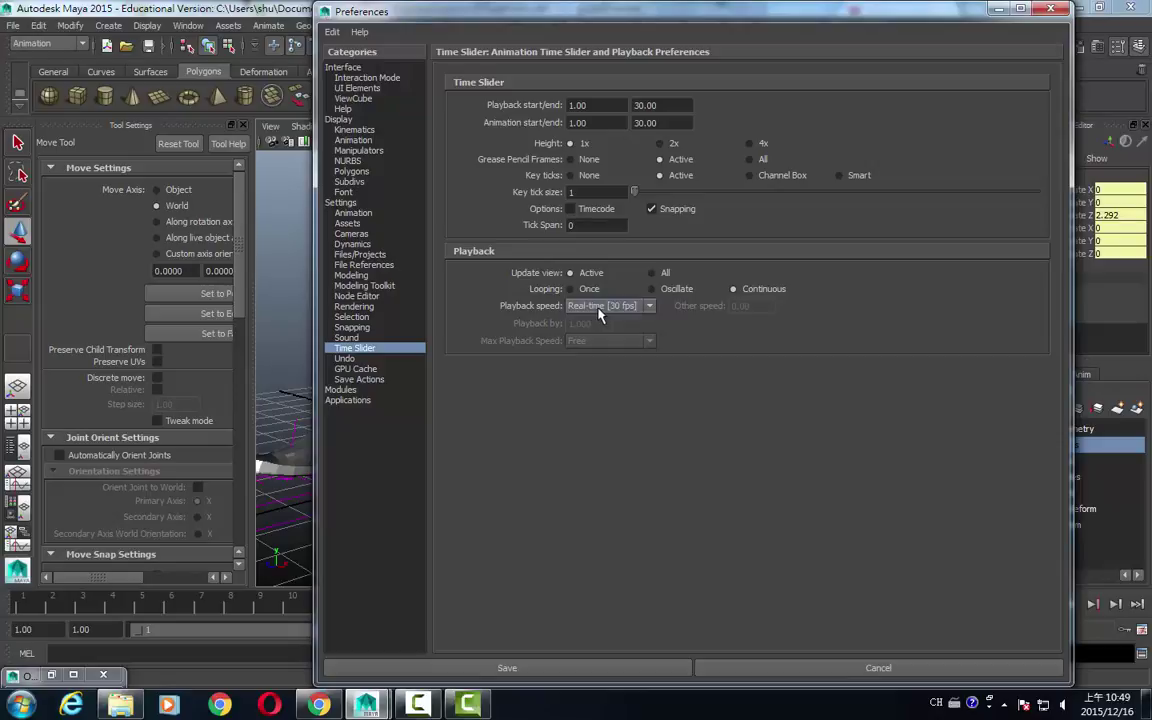
{"action": "left_click_drag", "start_coordinate": [1071, 686], "coordinate": [977, 557]}
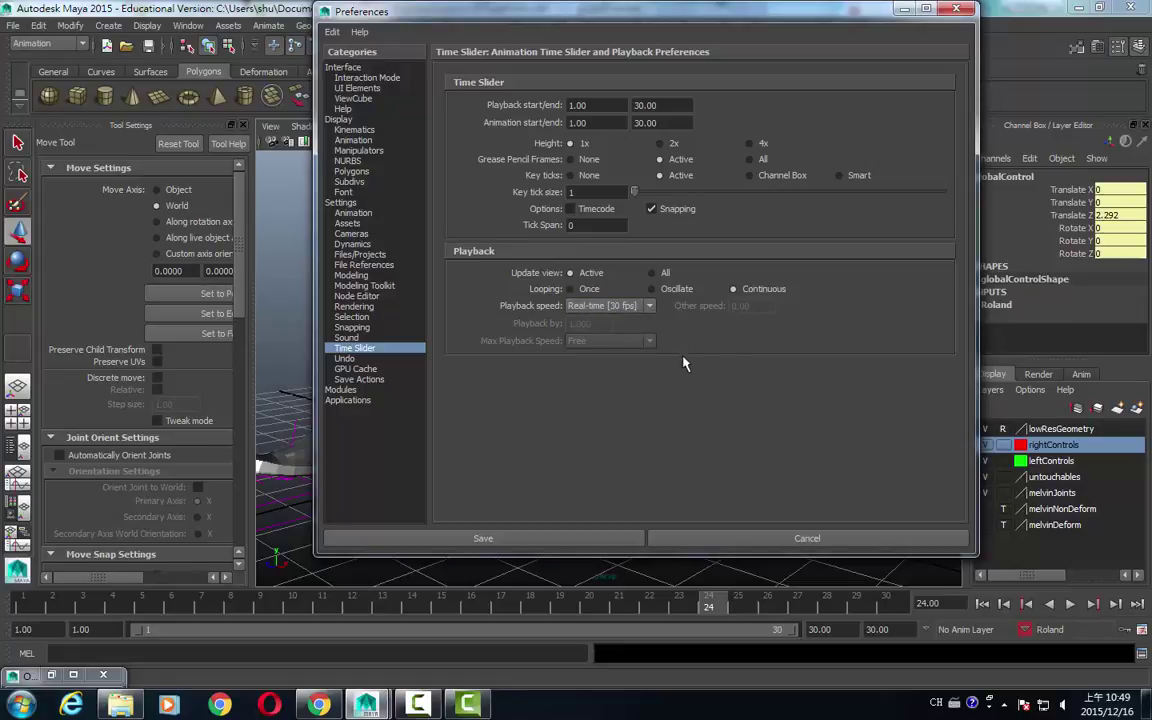
- Set Default in and out tangents to Plateau in Animation settings and save the preferences
{"action": "left_click", "coordinate": [345, 204]}
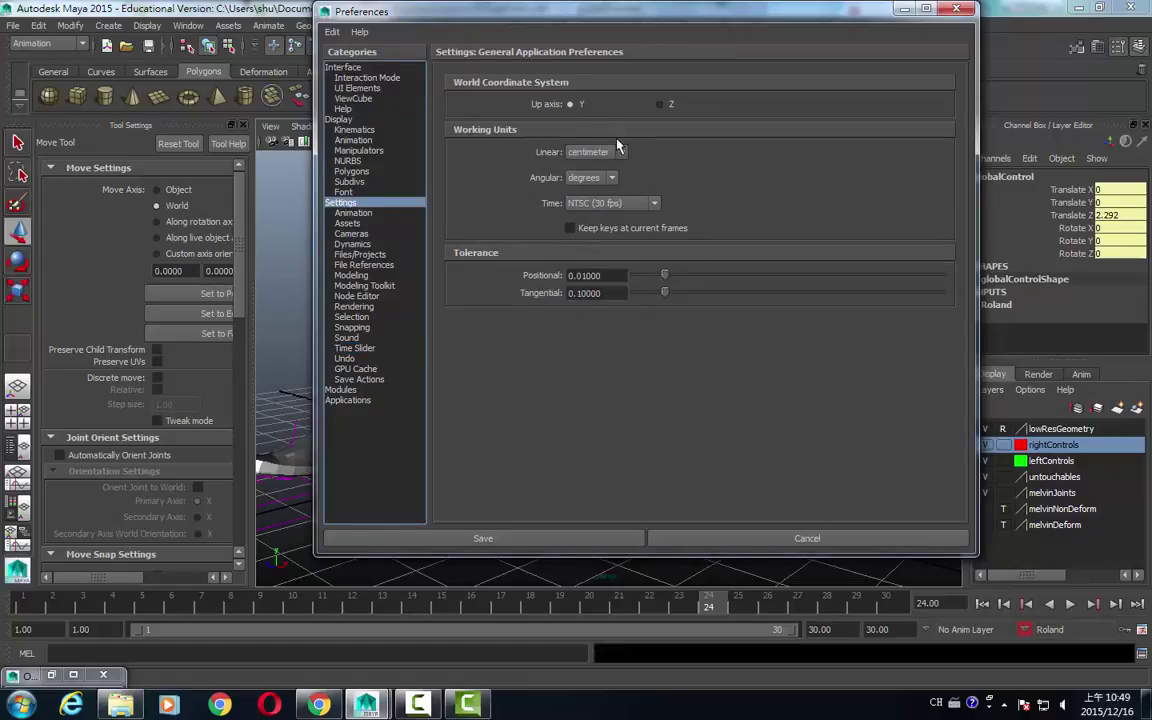
{"action": "left_click", "coordinate": [355, 214]}
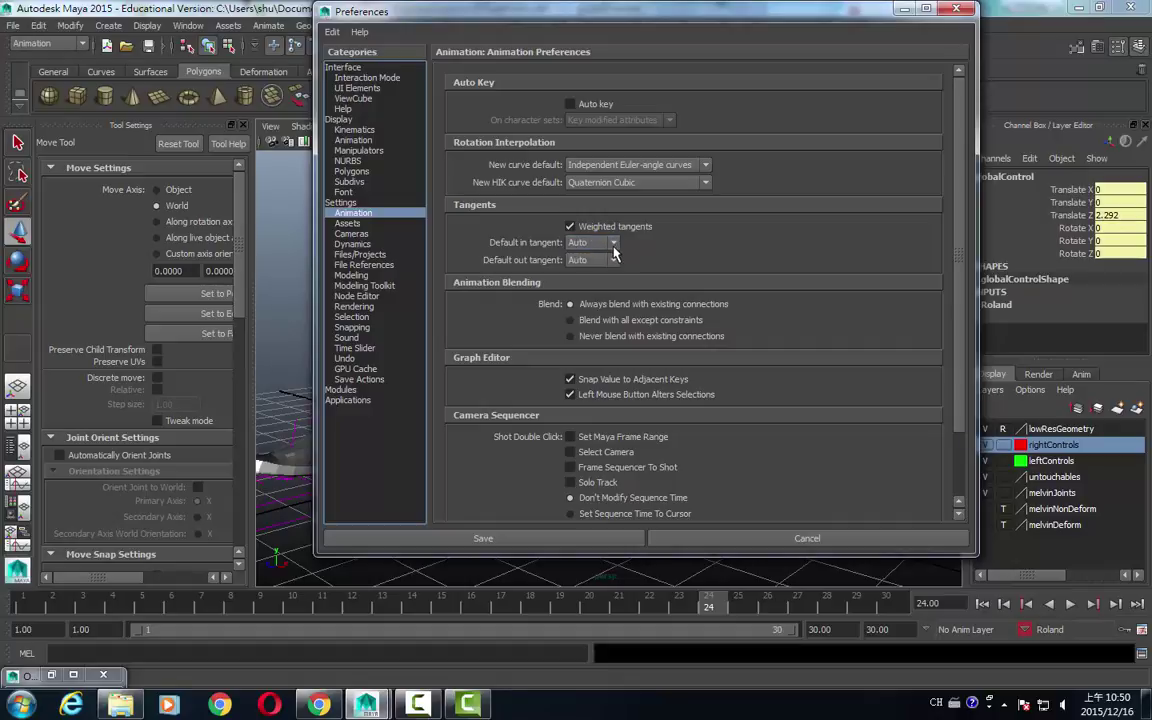
{"action": "left_click", "coordinate": [606, 245]}
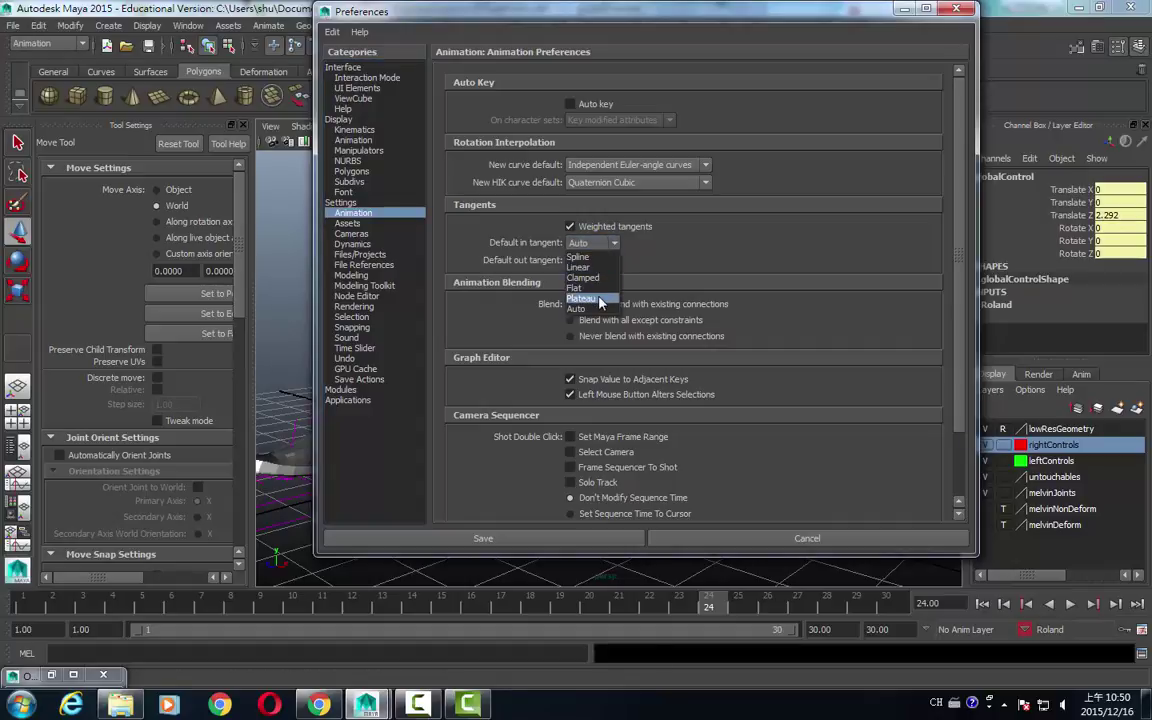
{"action": "left_click", "coordinate": [581, 298]}
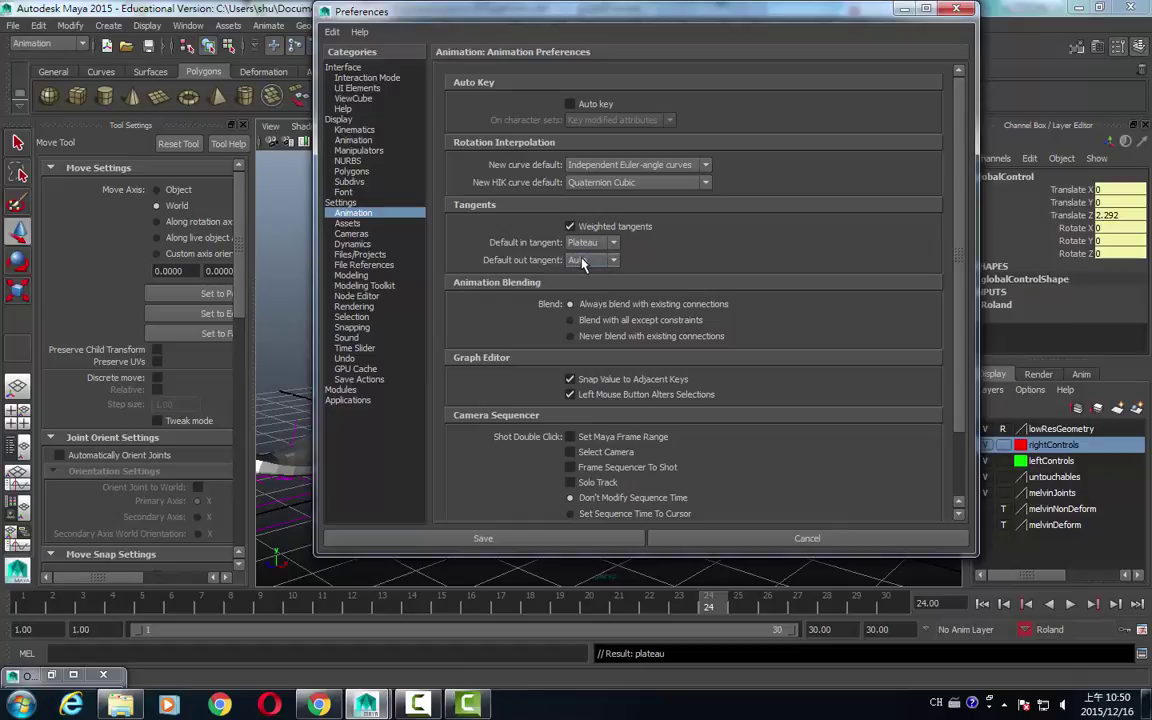
{"action": "left_click", "coordinate": [583, 262]}
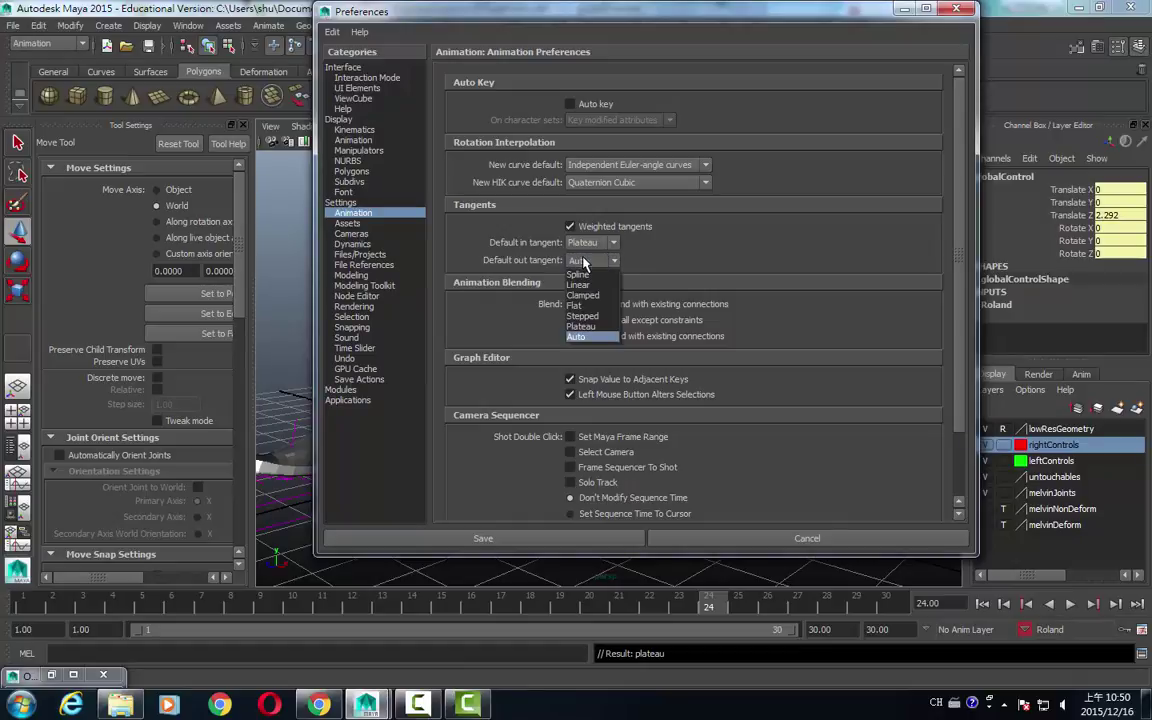
{"action": "left_click", "coordinate": [594, 328]}
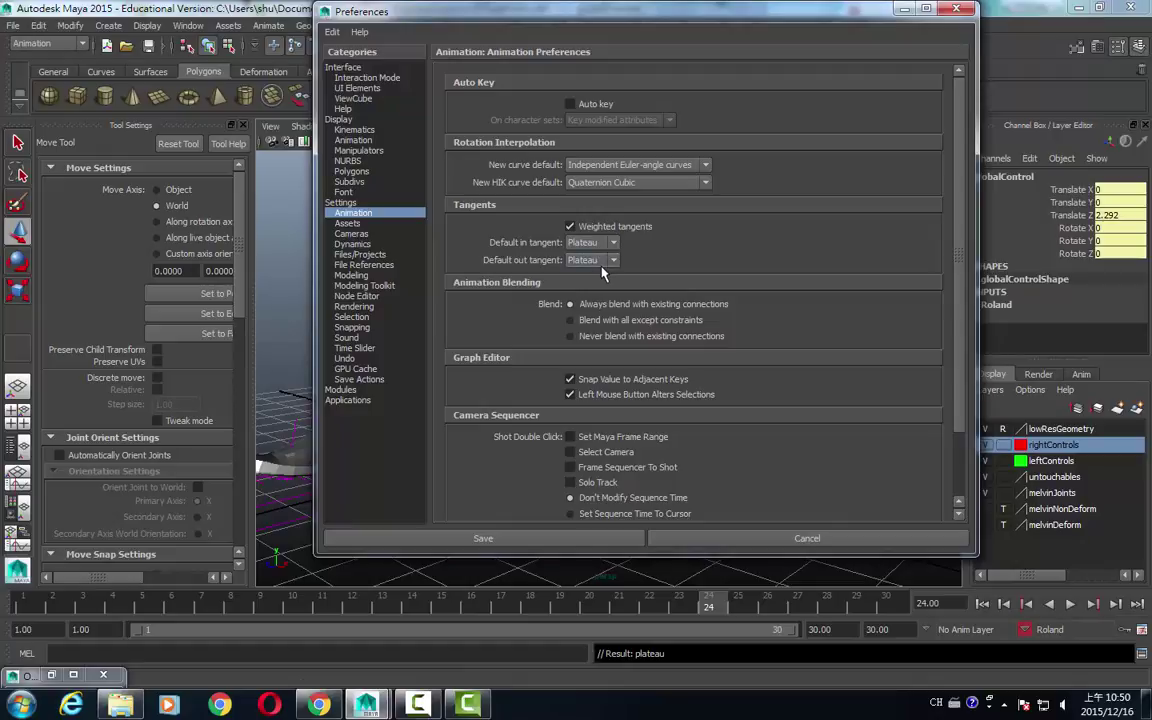
{"action": "left_click", "coordinate": [533, 541]}
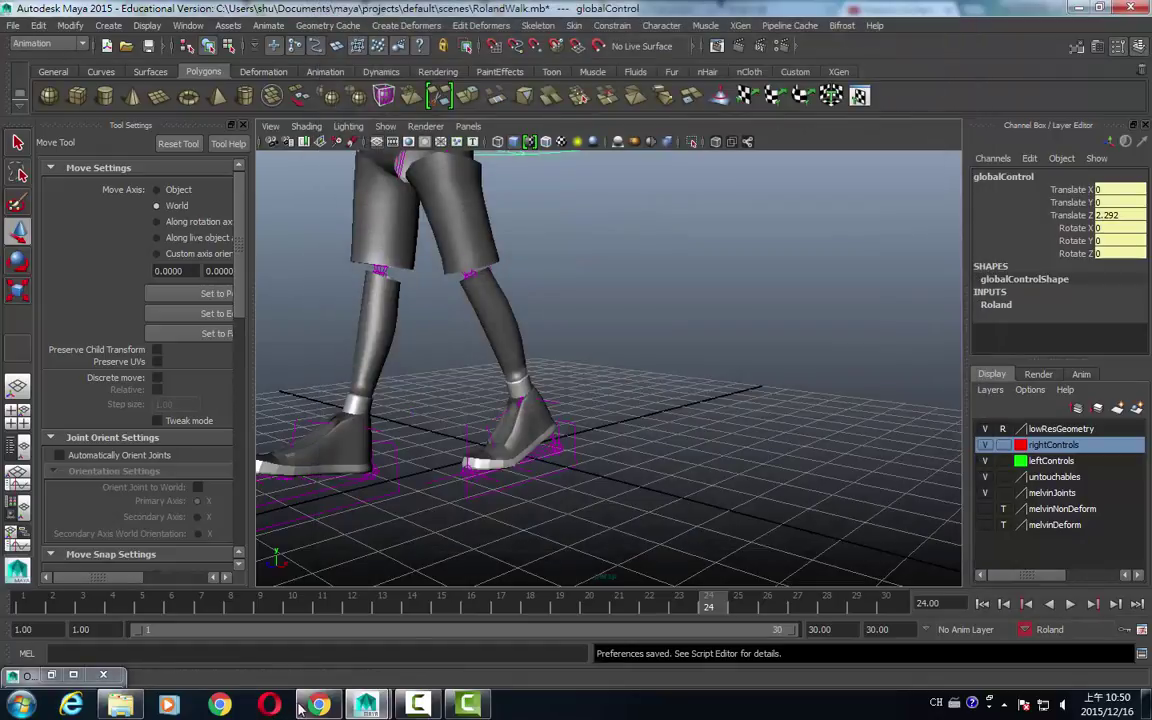
{"action": "left_click", "coordinate": [317, 702]}
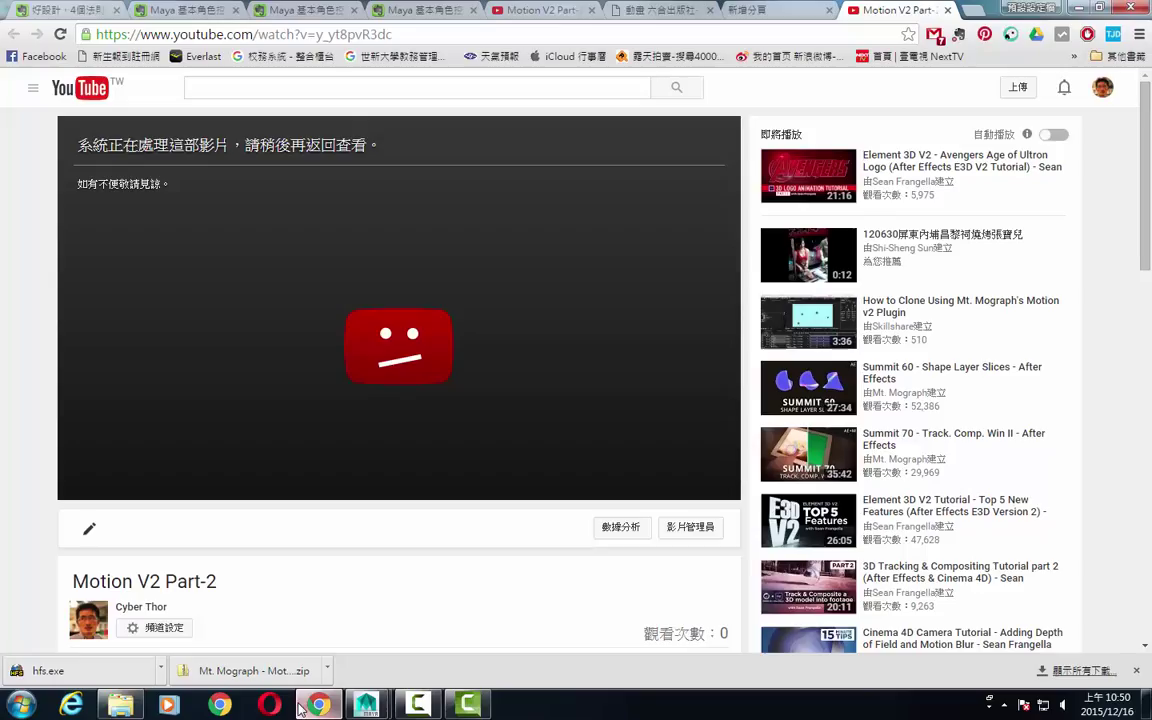
{"action": "left_click", "coordinate": [185, 10]}
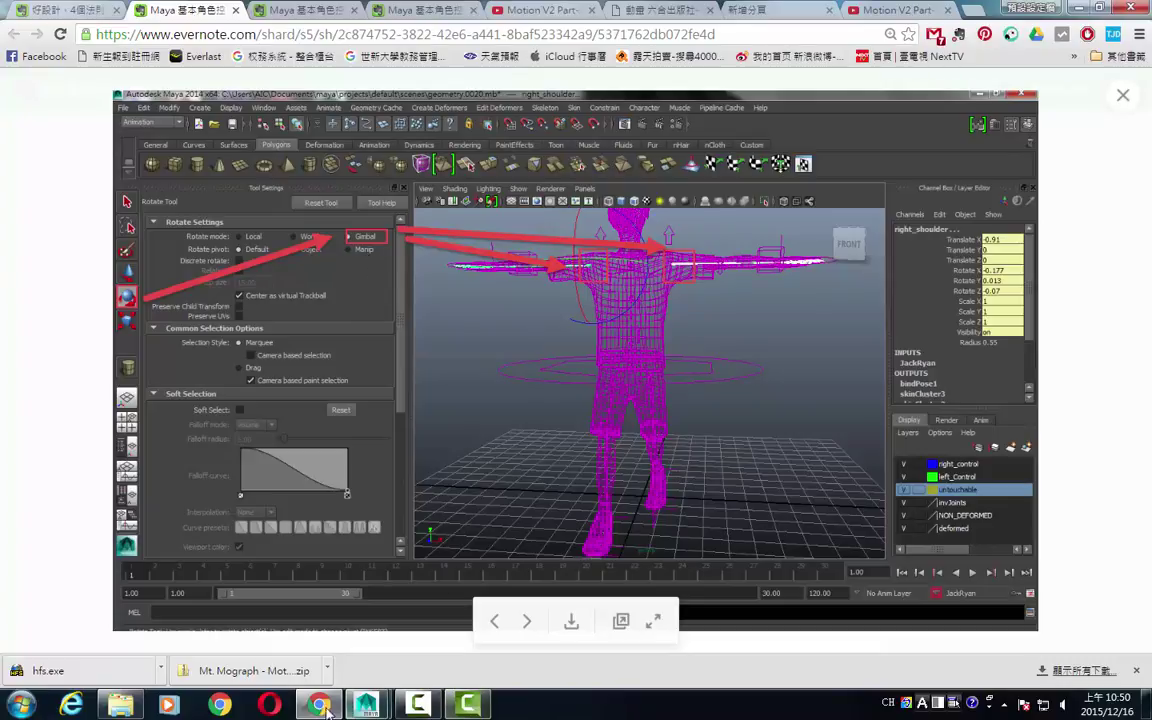
{"action": "mouse_move", "coordinate": [318, 705]}
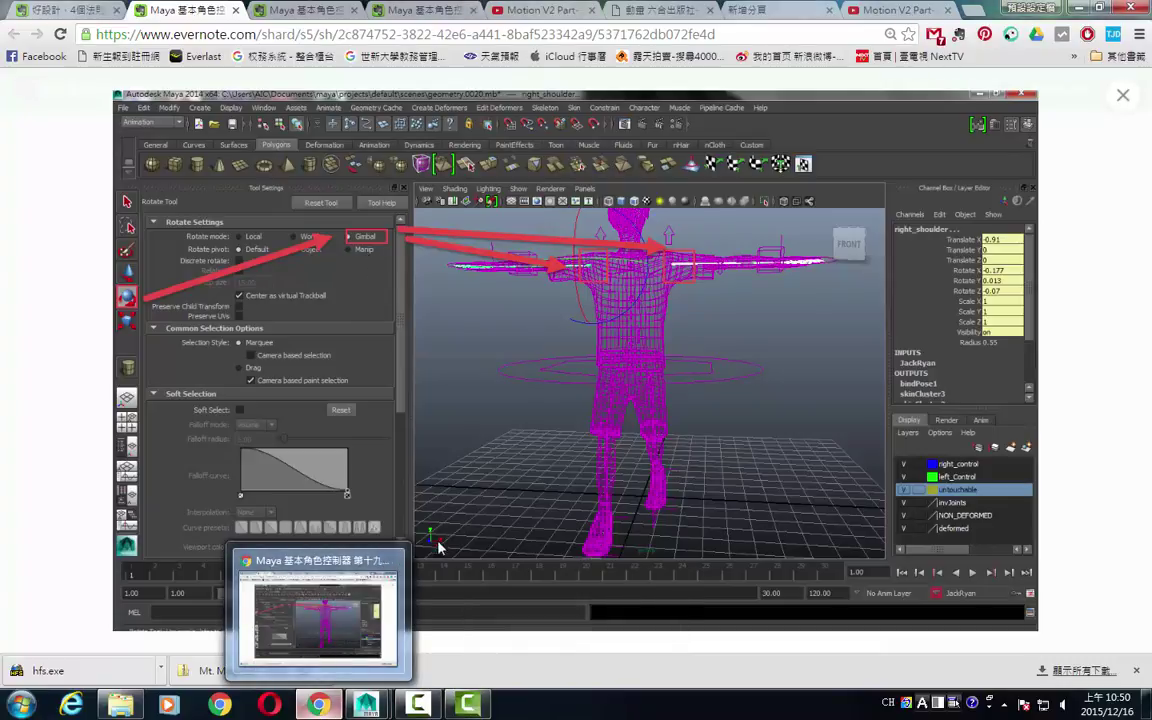
- Create a tall box and duplicate it twice along X into three pillars
{"action": "mouse_move", "coordinate": [366, 705]}
{"action": "left_click", "coordinate": [455, 620]}
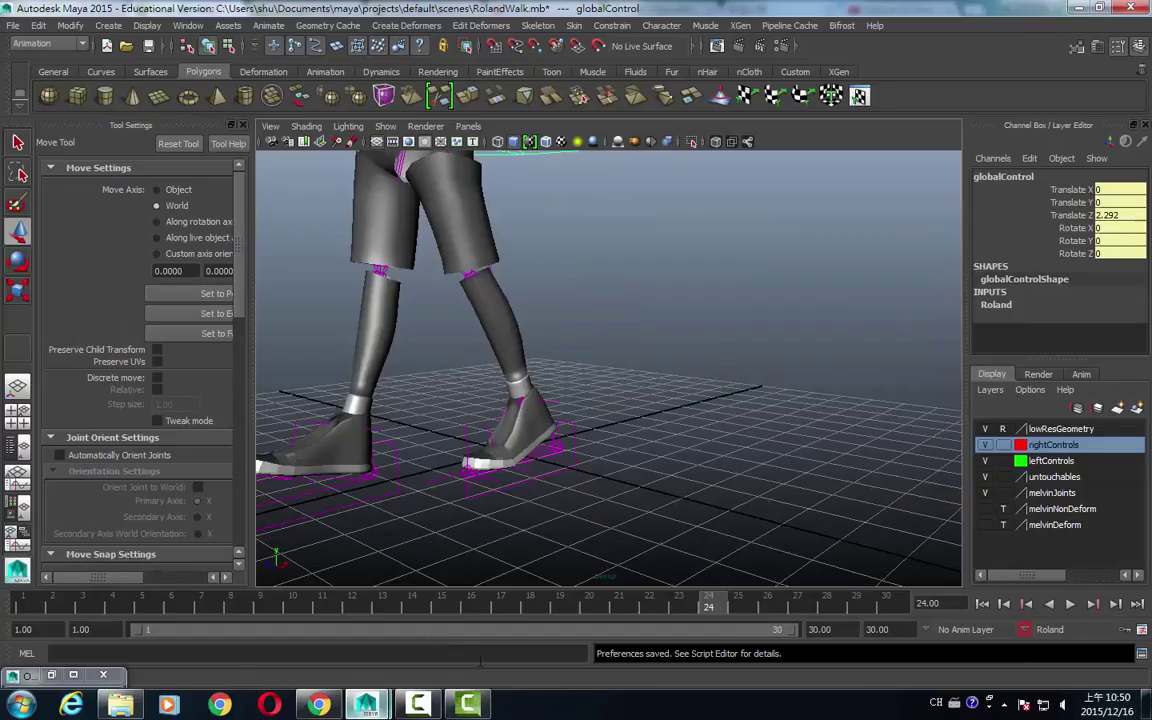
{"action": "scroll", "coordinate": [785, 506], "scroll_direction": "down", "scroll_amount": 3}
{"action": "mouse_move", "coordinate": [483, 458]}
{"action": "left_mouse_down", "text": "alt"}
{"action": "mouse_move", "coordinate": [565, 460]}
{"action": "mouse_move", "coordinate": [640, 480]}
{"action": "mouse_move", "coordinate": [600, 458]}
{"action": "mouse_move", "coordinate": [600, 330]}
{"action": "left_mouse_up", "text": "alt"}
{"action": "key", "text": "g"}
{"action": "mouse_move", "coordinate": [645, 457]}
{"action": "left_mouse_down", "text": "alt"}
{"action": "mouse_move", "coordinate": [620, 450]}
{"action": "mouse_move", "coordinate": [648, 465]}
{"action": "left_mouse_up", "text": "alt"}
{"action": "key", "text": "ctrl+d"}
{"action": "left_click_drag", "start_coordinate": [655, 408], "coordinate": [818, 490]}
{"action": "key", "text": "ctrl+d"}
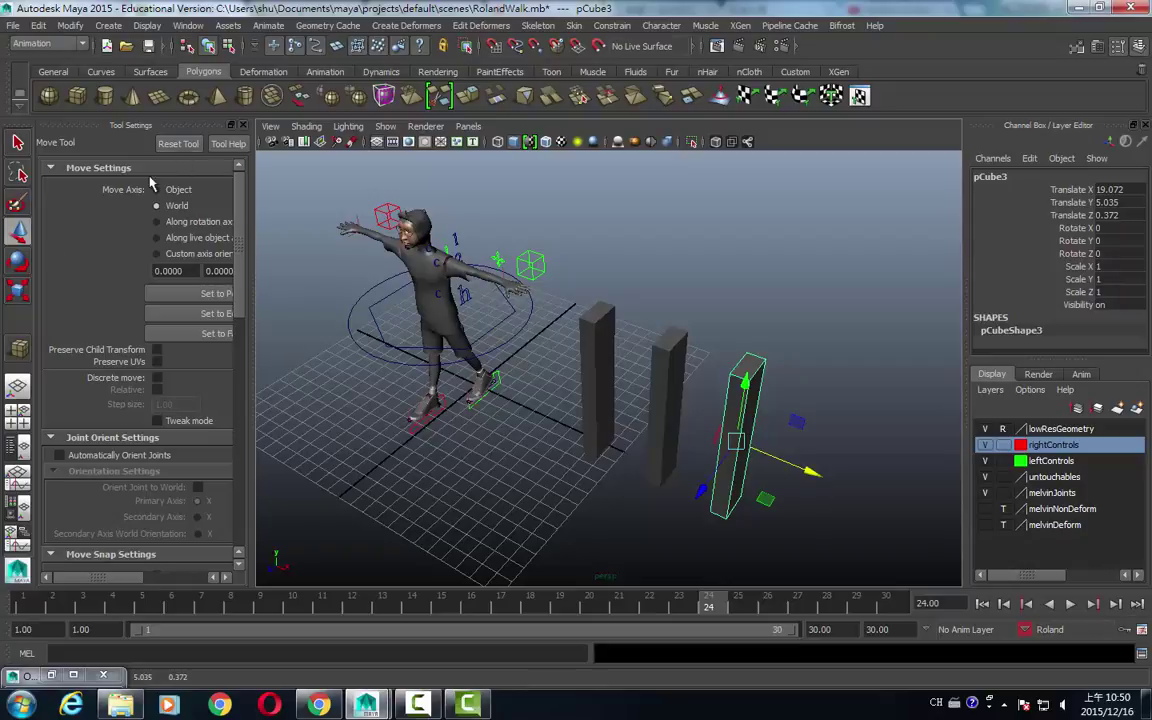
- Rotate pCube1 in Local mode to X 29.362, Y -12.253, Z -56.516
{"action": "left_click", "coordinate": [19, 258]}
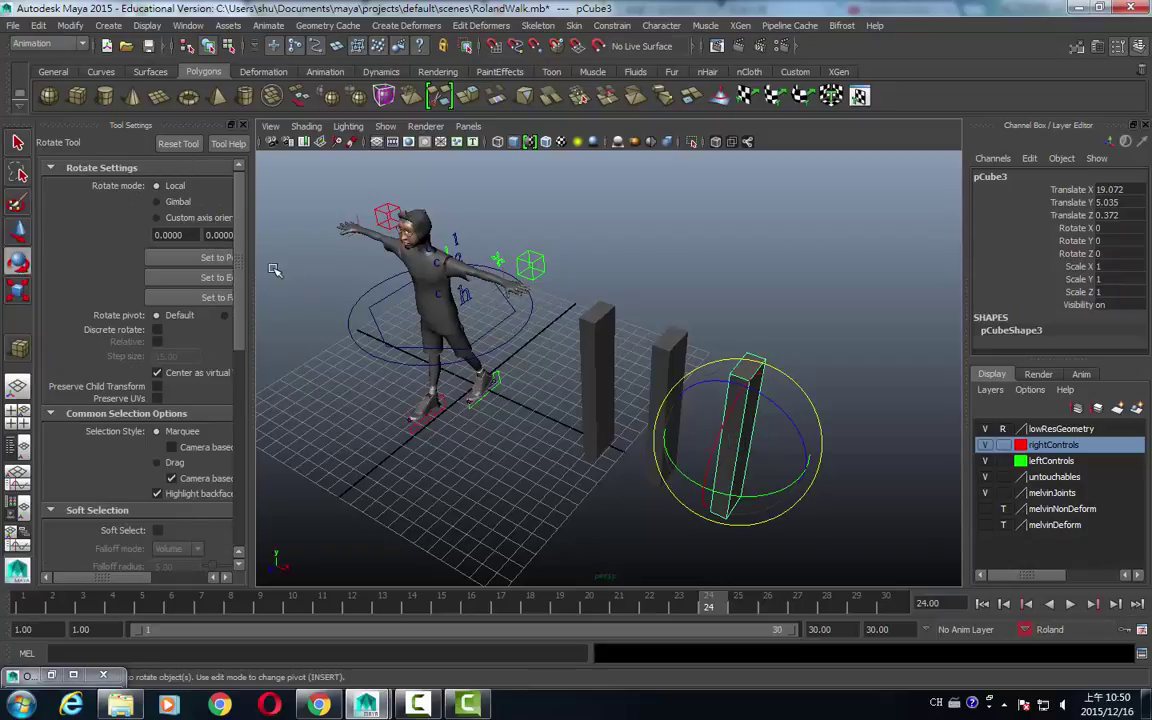
{"action": "left_click_drag", "start_coordinate": [250, 283], "coordinate": [336, 242]}
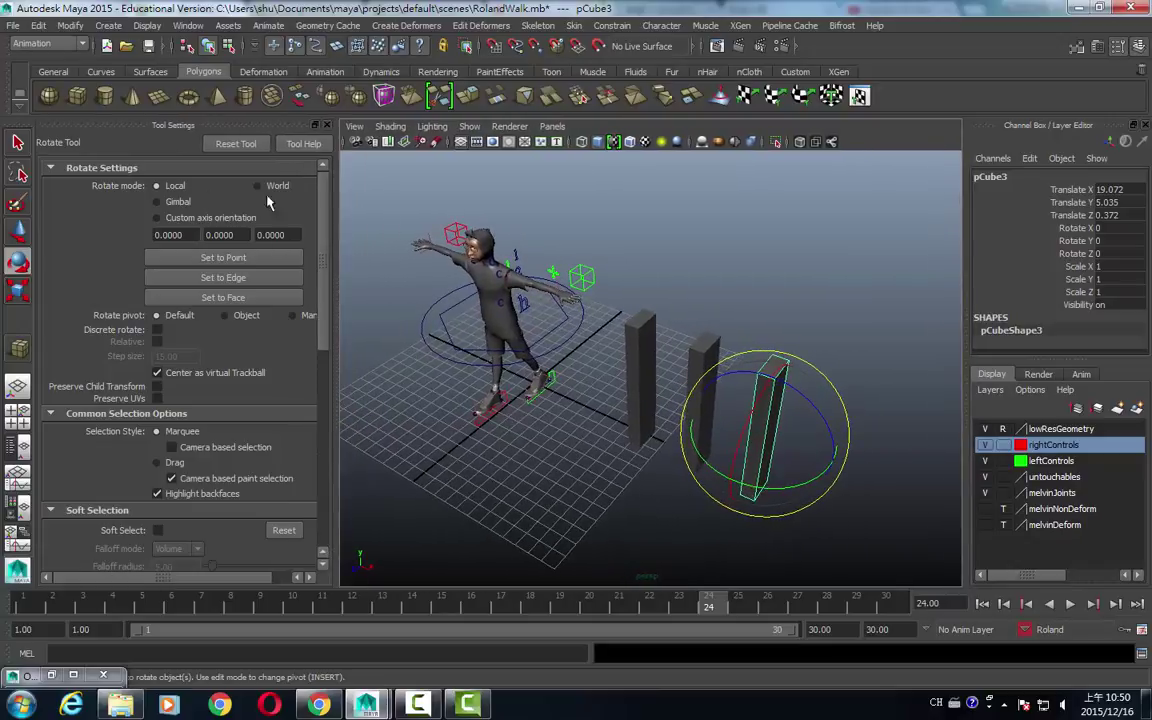
{"action": "left_click", "coordinate": [659, 412]}
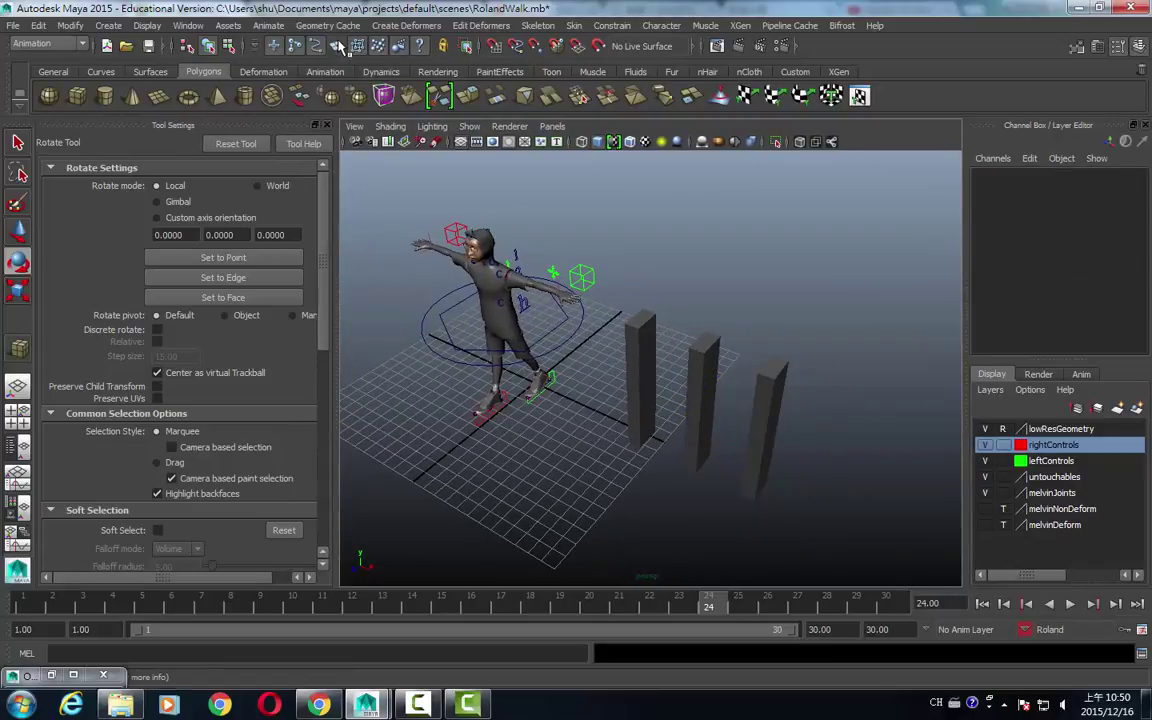
{"action": "left_click", "coordinate": [646, 395]}
{"action": "mouse_move", "coordinate": [678, 352]}
{"action": "left_mouse_down"}
{"action": "mouse_move", "coordinate": [634, 387]}
{"action": "mouse_move", "coordinate": [681, 481]}
{"action": "mouse_move", "coordinate": [668, 422]}
{"action": "mouse_move", "coordinate": [592, 369]}
{"action": "mouse_move", "coordinate": [653, 363]}
{"action": "mouse_move", "coordinate": [567, 334]}
{"action": "mouse_move", "coordinate": [592, 338]}
{"action": "mouse_move", "coordinate": [528, 302]}
{"action": "left_mouse_up"}
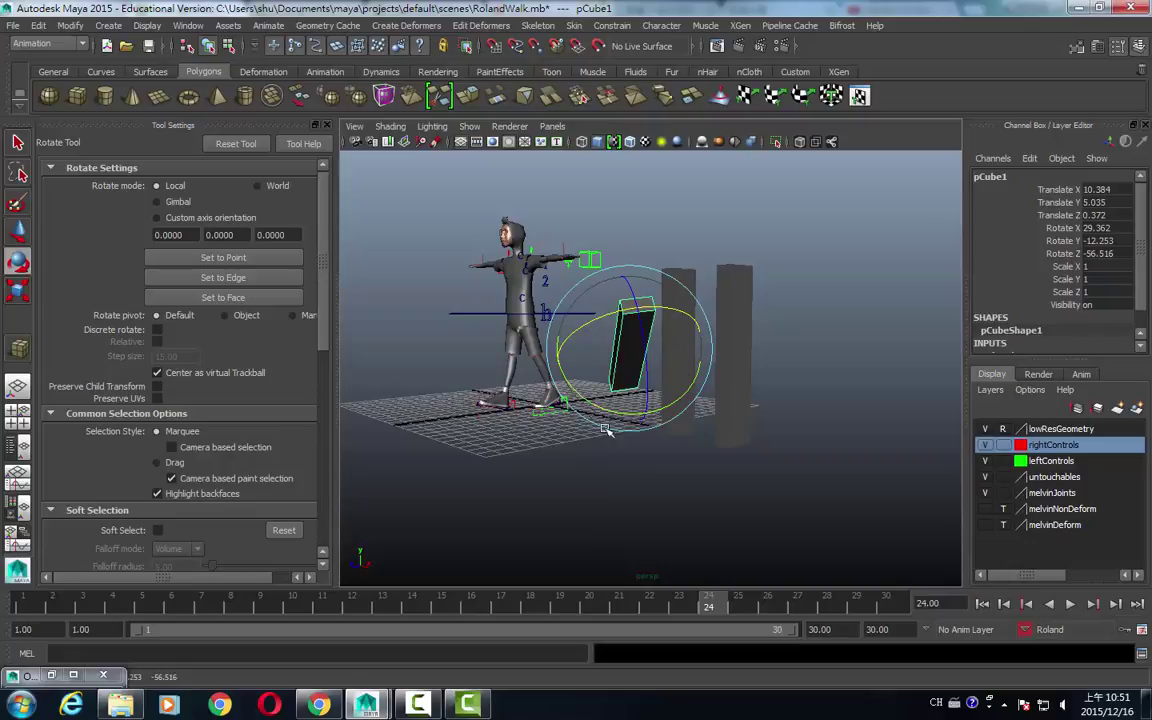
- Tilt pCube2 in World rotate mode to X -14.722, Y -51.03, Z -20.773, then select pCube3
{"action": "left_click", "coordinate": [699, 508]}
{"action": "left_click", "coordinate": [680, 400]}
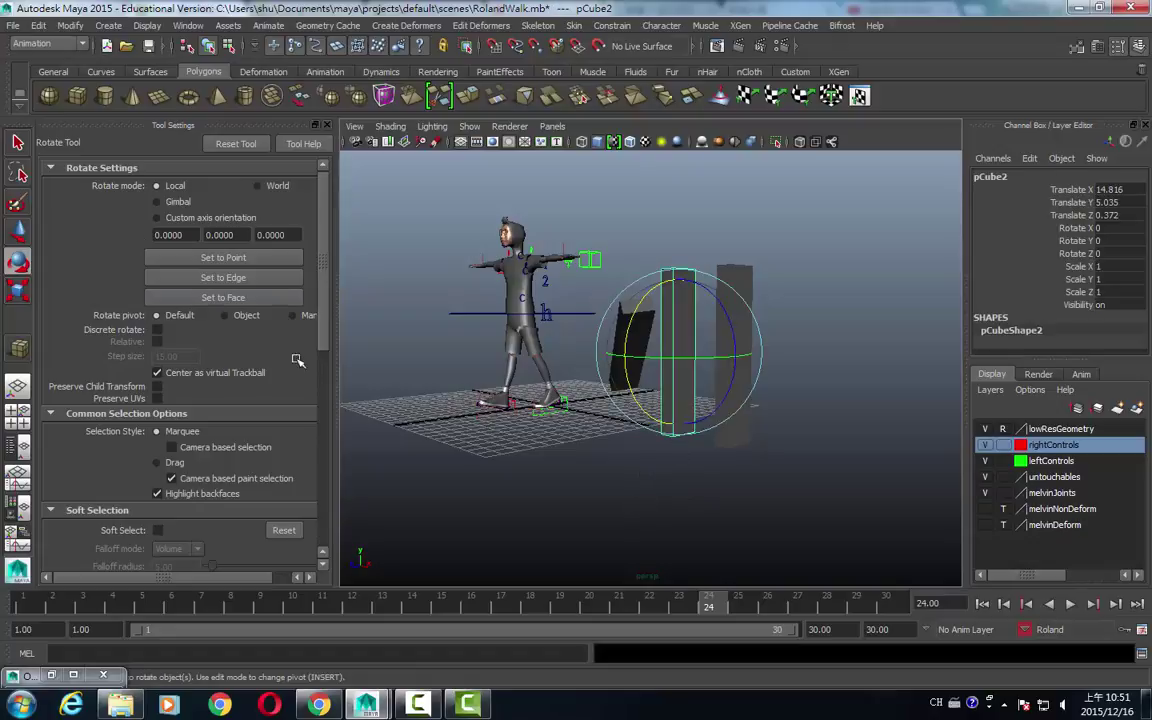
{"action": "left_click", "coordinate": [257, 185]}
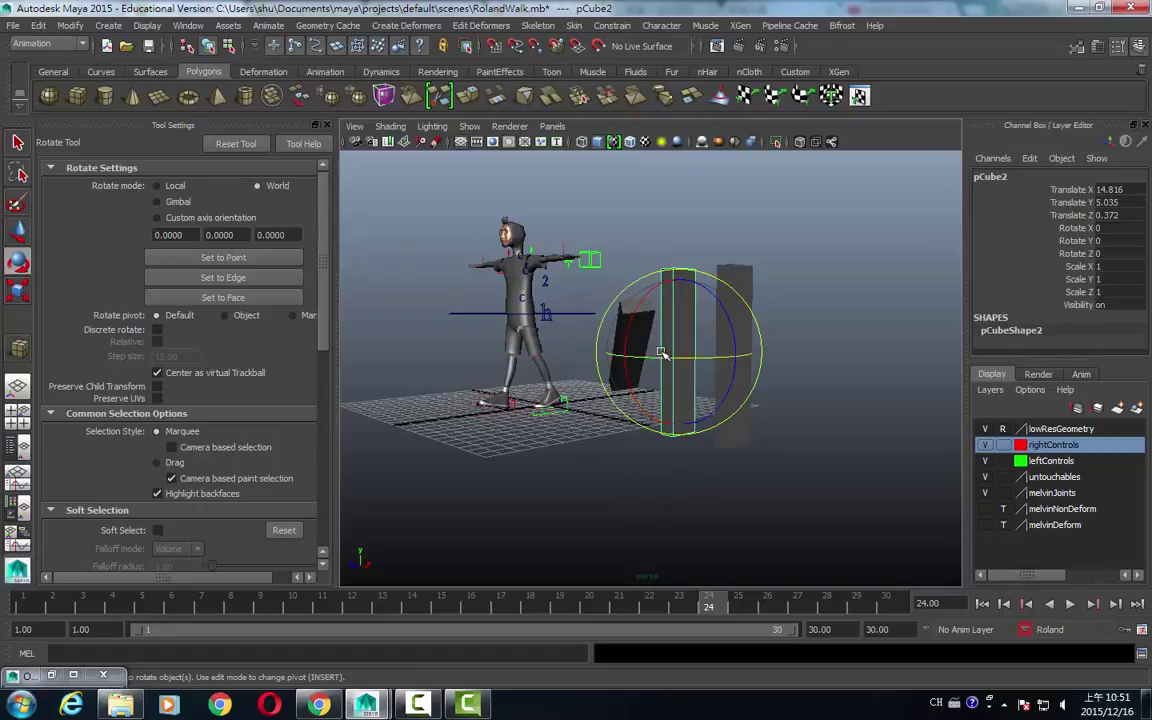
{"action": "mouse_move", "coordinate": [600, 320]}
{"action": "left_mouse_down"}
{"action": "mouse_move", "coordinate": [716, 297]}
{"action": "mouse_move", "coordinate": [656, 367]}
{"action": "mouse_move", "coordinate": [716, 300]}
{"action": "mouse_move", "coordinate": [633, 424]}
{"action": "mouse_move", "coordinate": [560, 400]}
{"action": "left_mouse_up"}
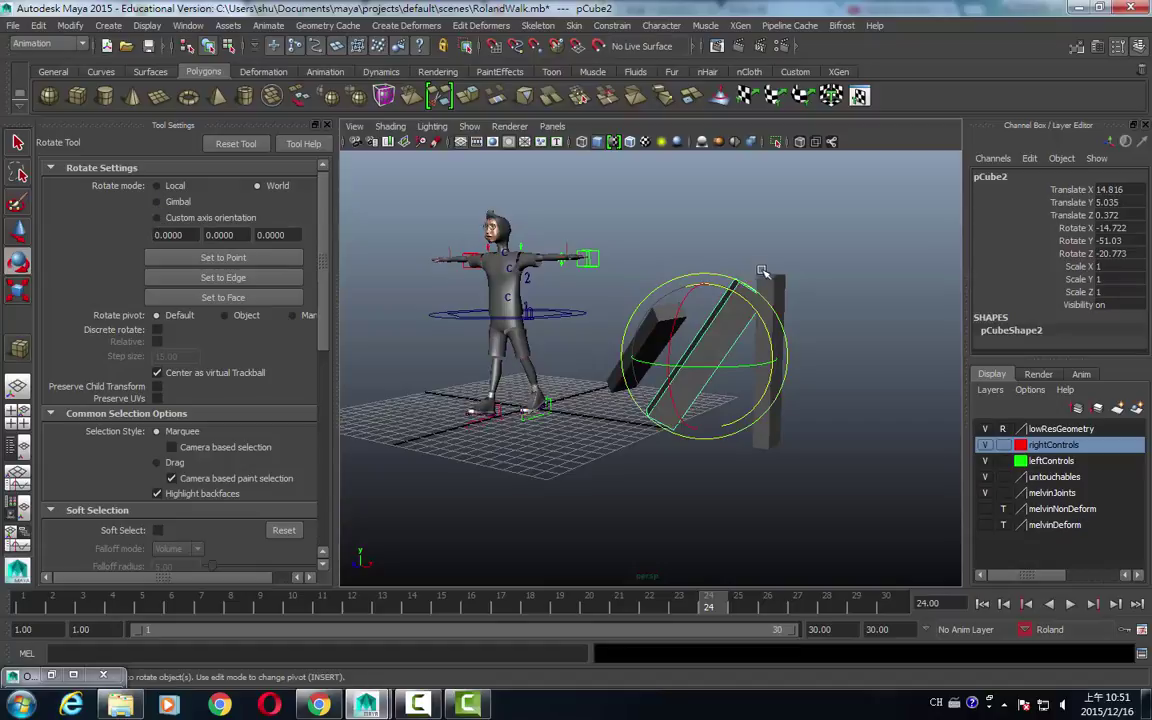
{"action": "left_click", "coordinate": [680, 245]}
{"action": "left_click", "coordinate": [697, 246]}
- Rotate pCube3 in Gimbal mode to X 38.069, Y -135.255, Z -3.844, then open pCube2's Attribute Editor
{"action": "left_click", "coordinate": [184, 203]}
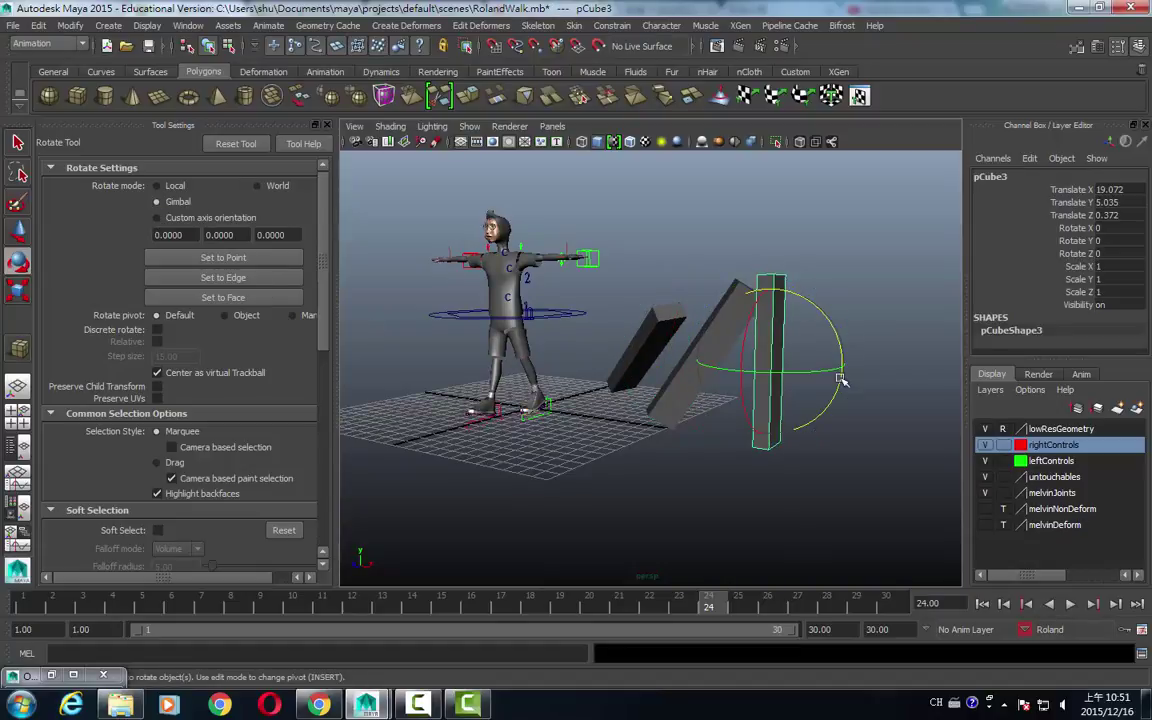
{"action": "mouse_move", "coordinate": [748, 327]}
{"action": "left_mouse_down"}
{"action": "mouse_move", "coordinate": [730, 391]}
{"action": "mouse_move", "coordinate": [759, 360]}
{"action": "mouse_move", "coordinate": [684, 449]}
{"action": "mouse_move", "coordinate": [628, 409]}
{"action": "left_mouse_up"}
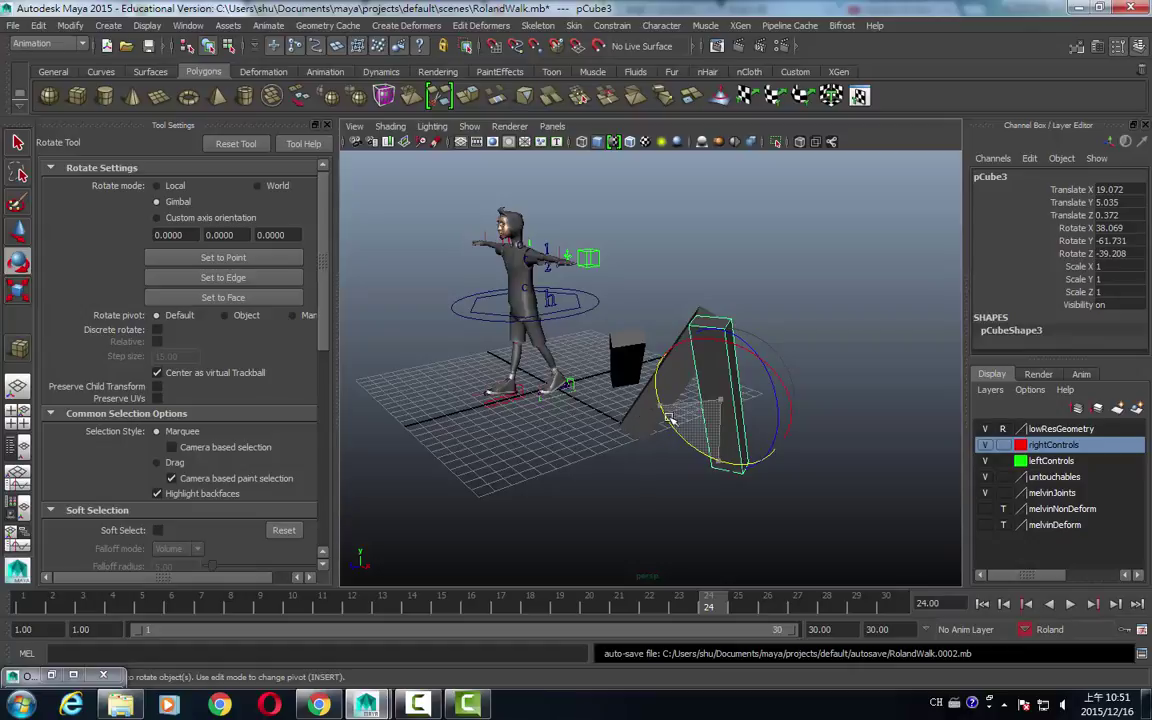
{"action": "mouse_move", "coordinate": [628, 409]}
{"action": "left_mouse_down"}
{"action": "mouse_move", "coordinate": [648, 395]}
{"action": "mouse_move", "coordinate": [788, 479]}
{"action": "mouse_move", "coordinate": [762, 345]}
{"action": "mouse_move", "coordinate": [780, 435]}
{"action": "left_mouse_up"}
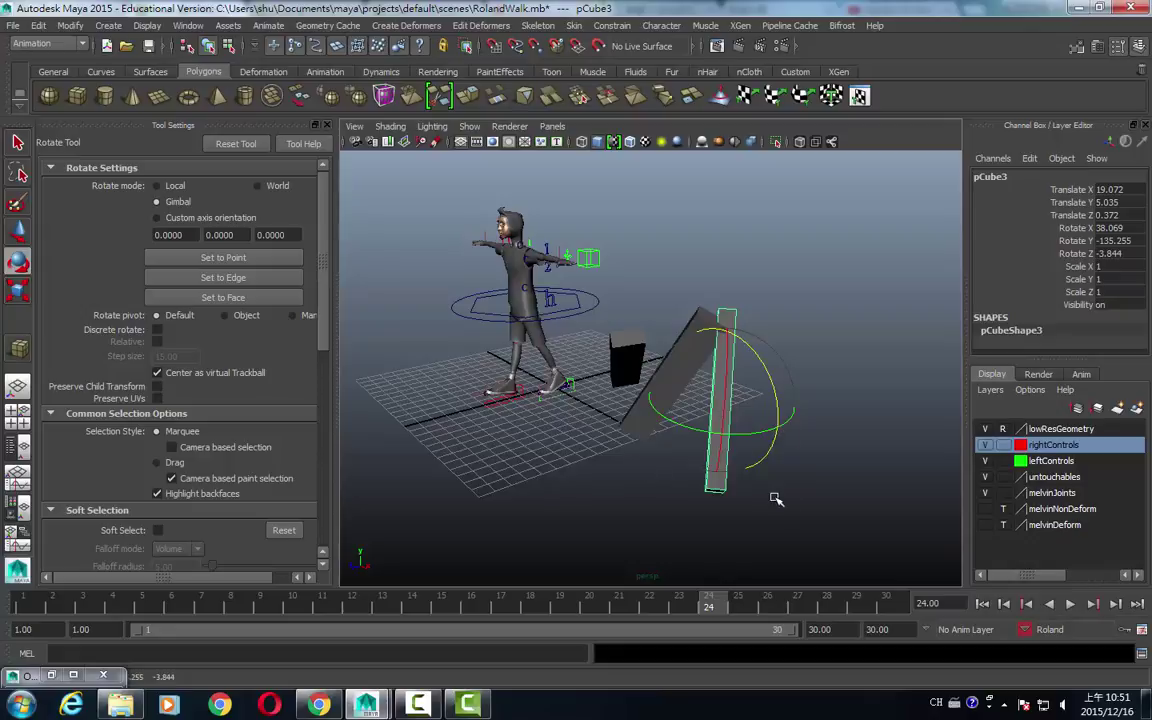
{"action": "left_click", "coordinate": [620, 420]}
{"action": "key", "text": "ctrl+a"}
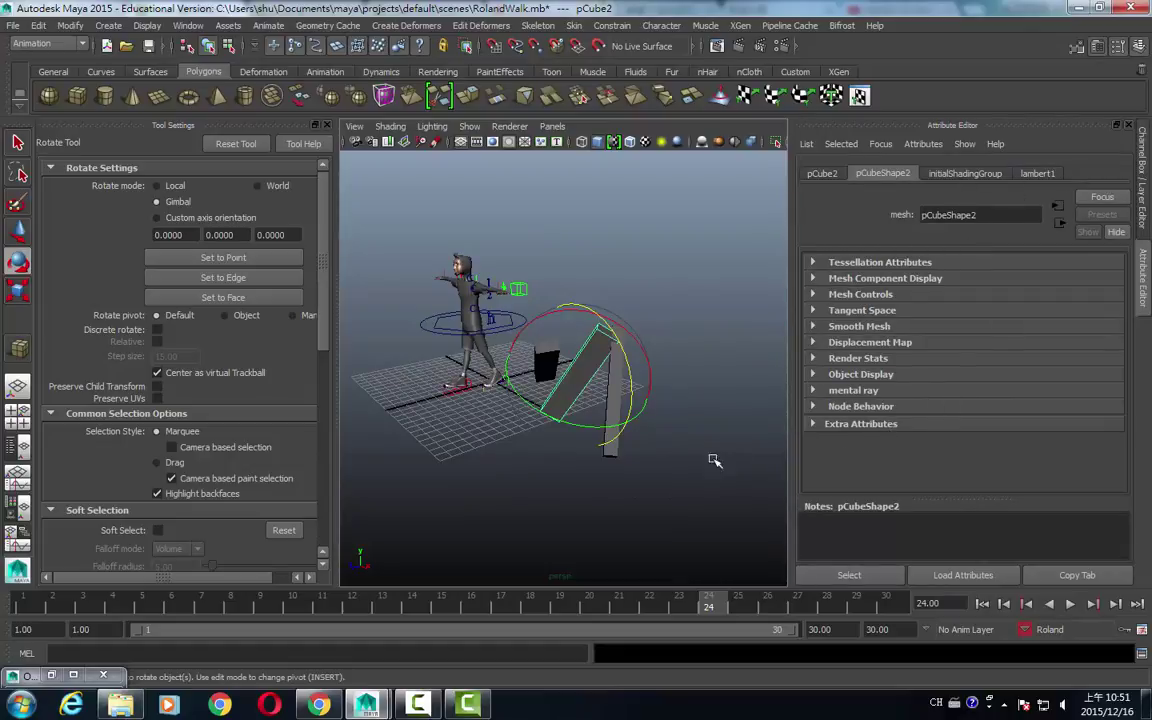
- Compare pCube2's transform values with pCube3's, then bring up the Evernote gimbal-rotation screenshot
{"action": "left_click", "coordinate": [826, 175]}
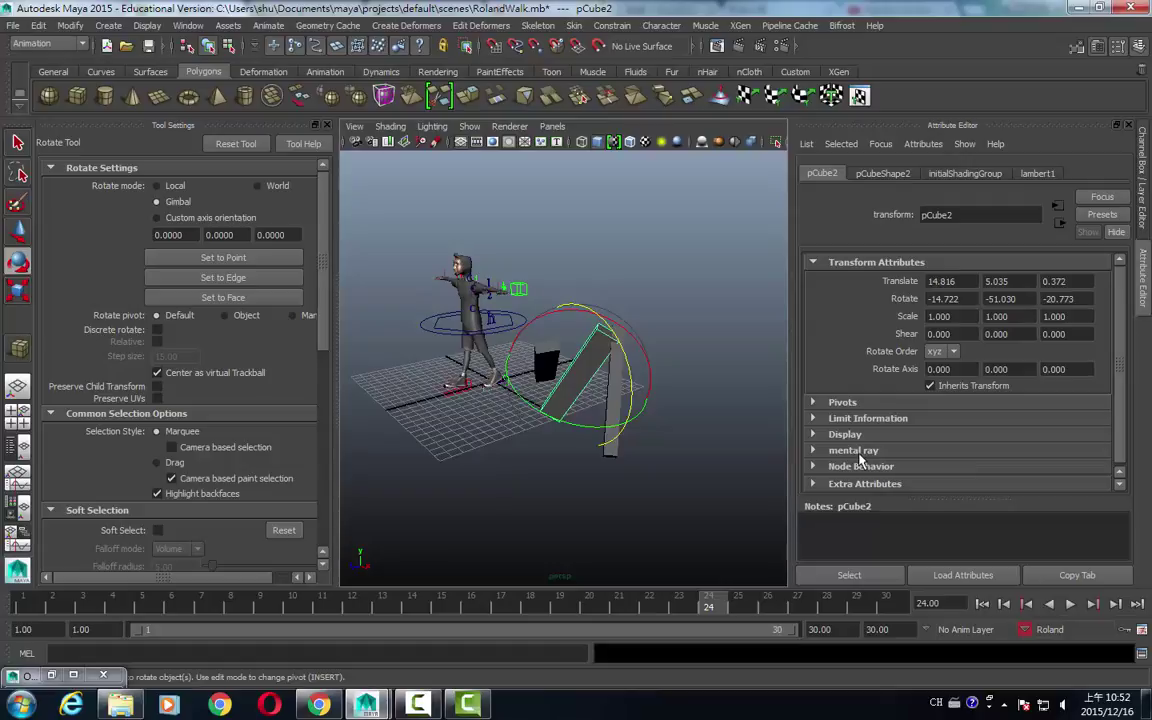
{"action": "left_click", "coordinate": [700, 352]}
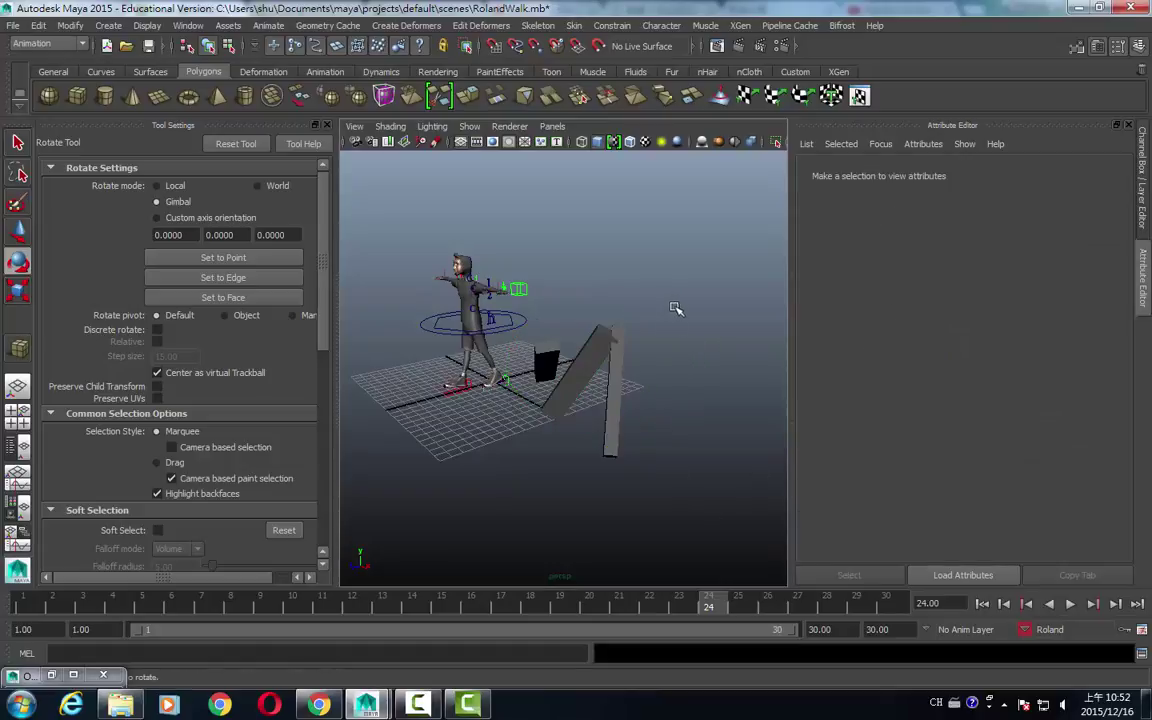
{"action": "left_click_drag", "start_coordinate": [674, 309], "coordinate": [540, 400]}
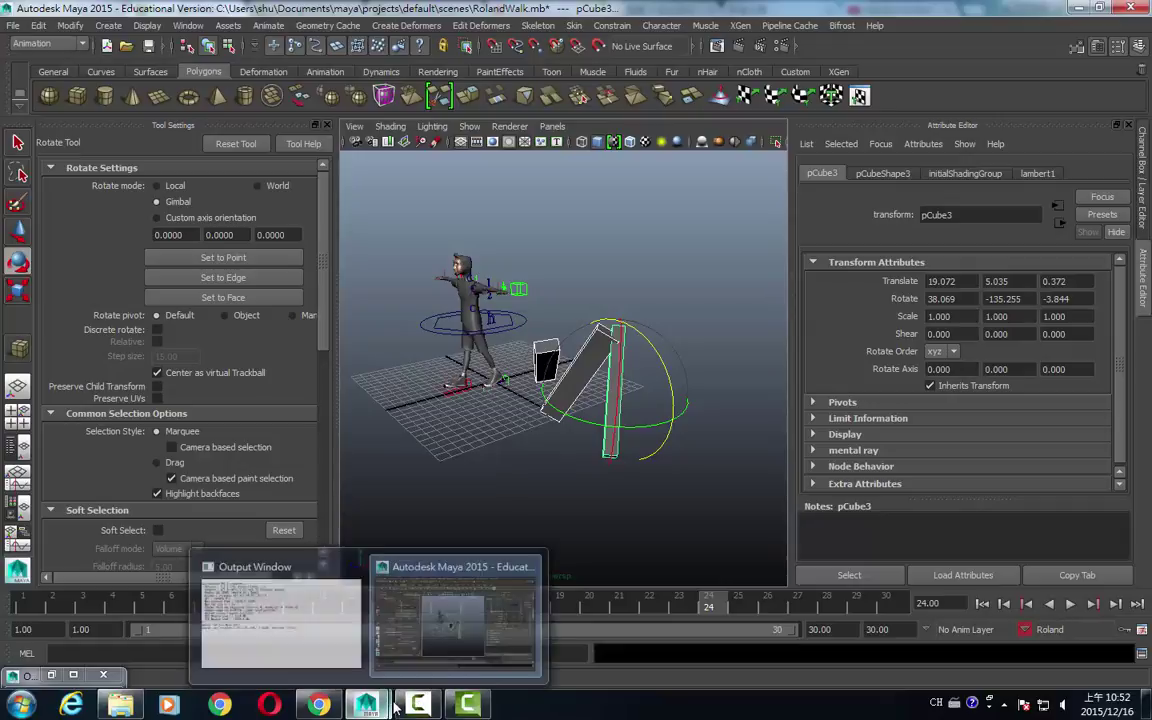
{"action": "mouse_move", "coordinate": [318, 705]}
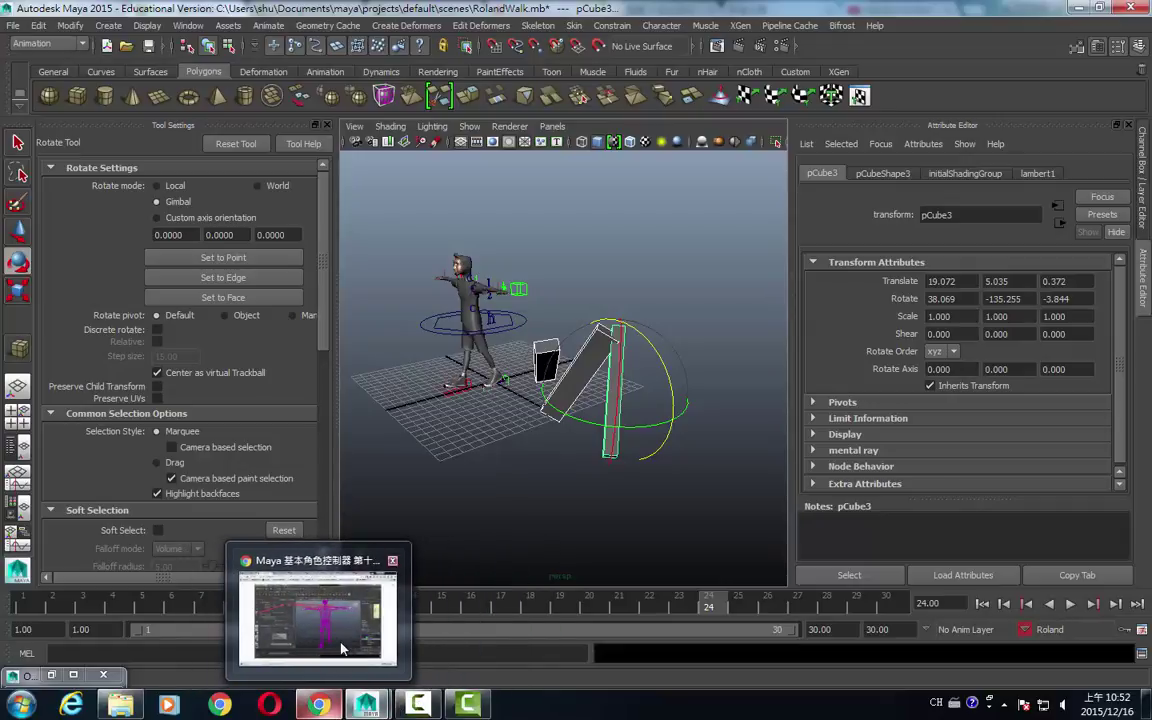
{"action": "left_click", "coordinate": [340, 635]}
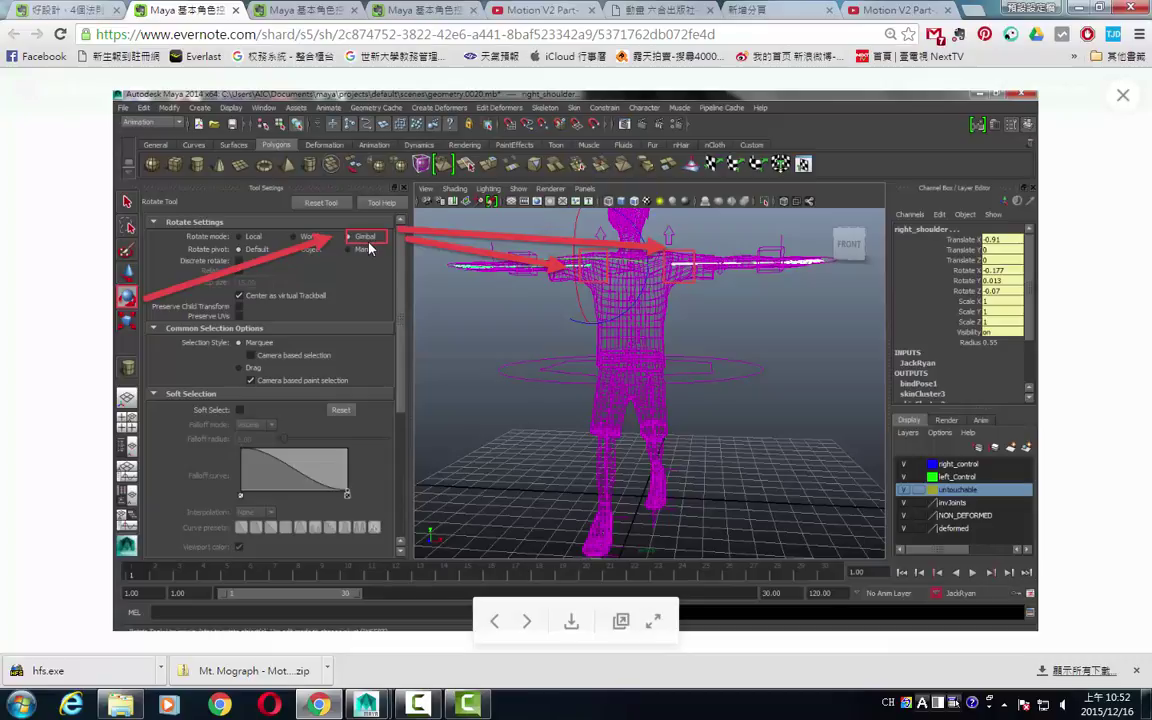
{"action": "mouse_move", "coordinate": [366, 705]}
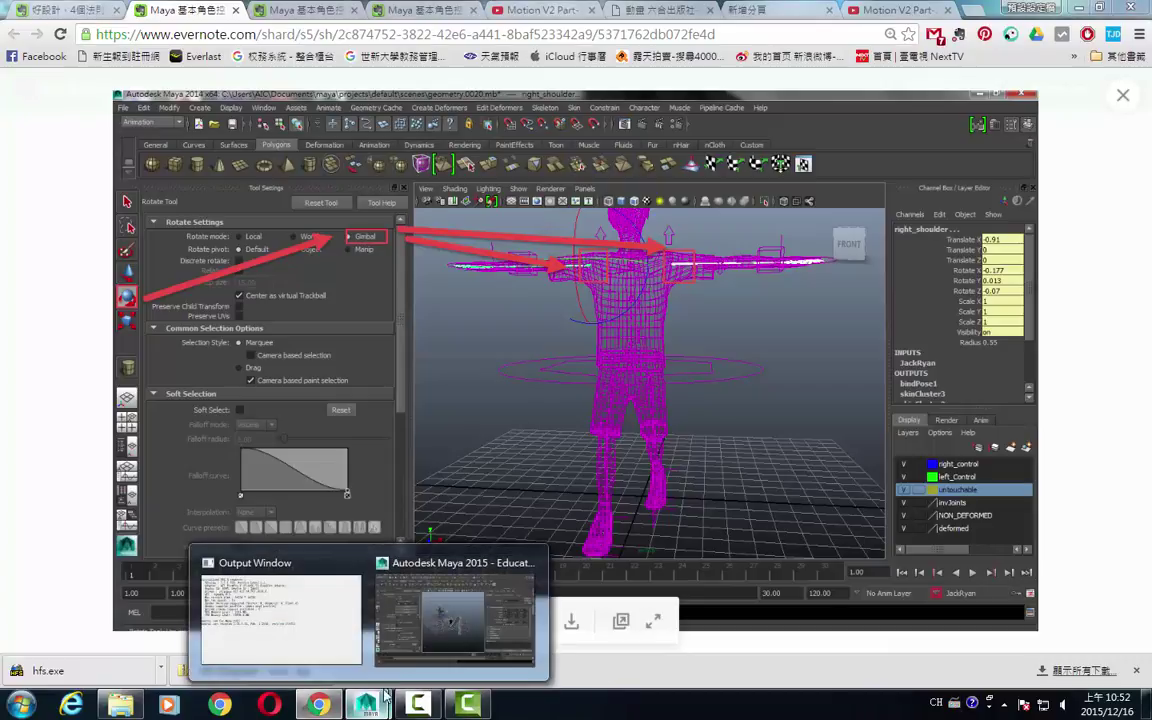
- Delete the test pillar cubes and turn on X-Ray shading in the viewport
{"action": "left_click", "coordinate": [520, 617]}
{"action": "mouse_move", "coordinate": [545, 570]}
{"action": "left_mouse_down", "text": "alt"}
{"action": "mouse_move", "coordinate": [660, 357]}
{"action": "mouse_move", "coordinate": [600, 310]}
{"action": "mouse_move", "coordinate": [565, 313]}
{"action": "left_mouse_up", "text": "alt"}
{"action": "key", "text": "Delete"}
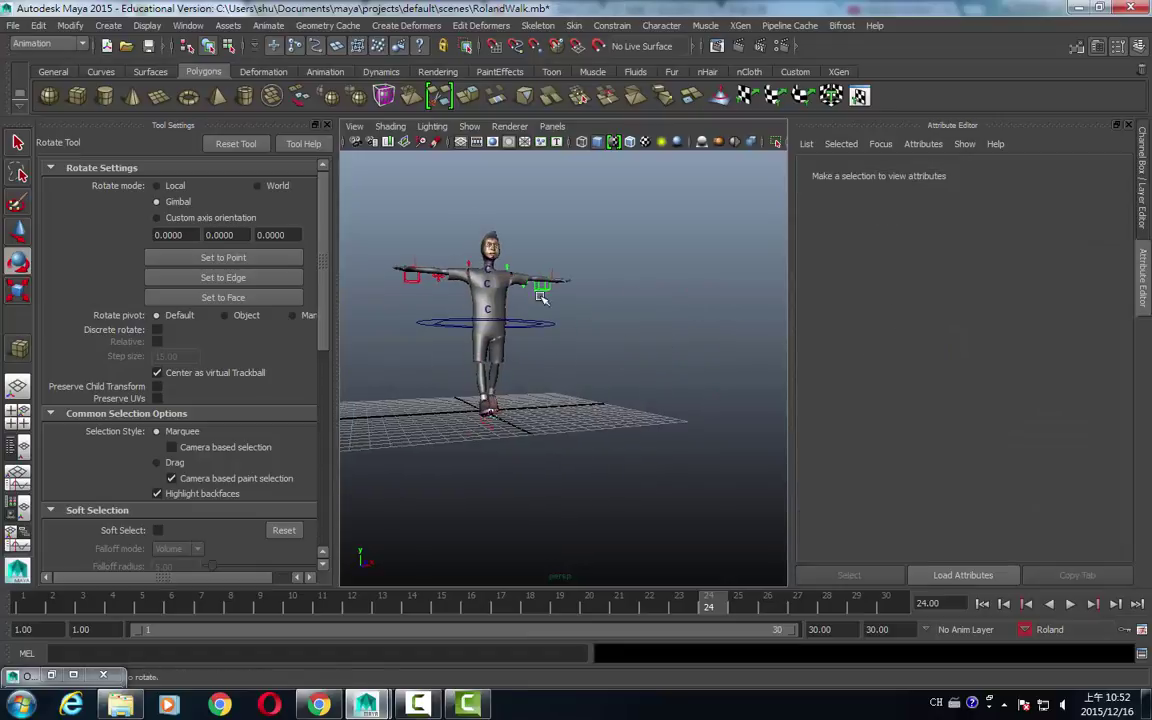
{"action": "left_click", "coordinate": [470, 127]}
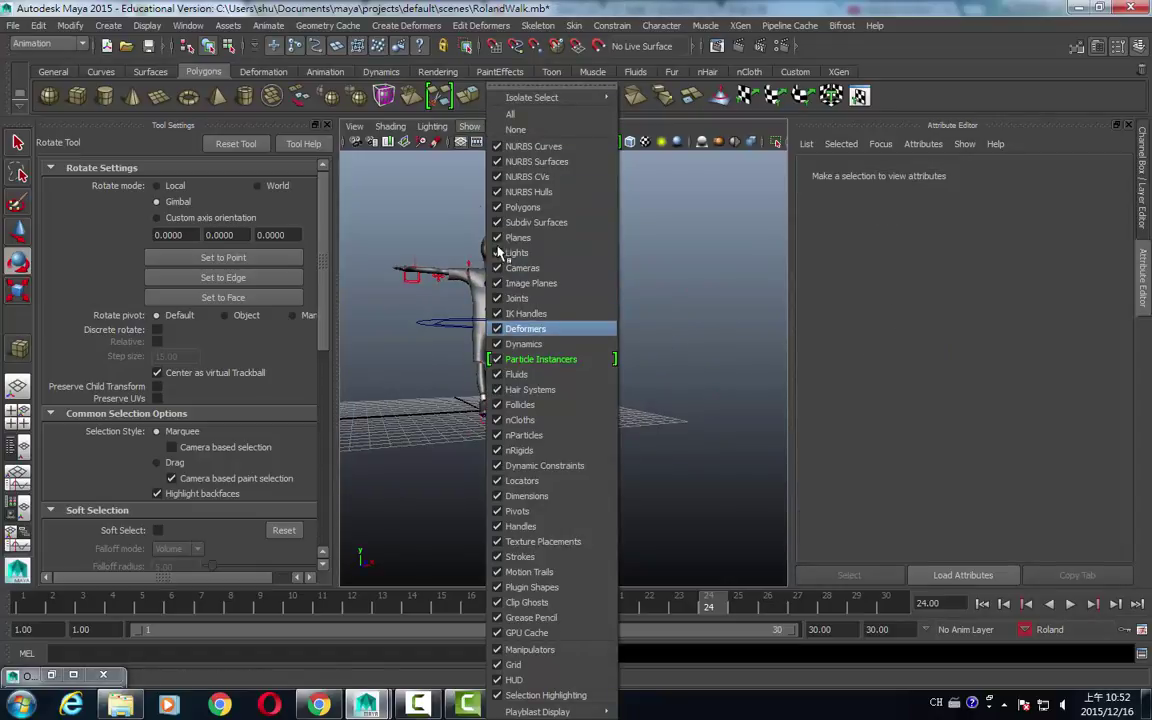
{"action": "left_click", "coordinate": [403, 290]}
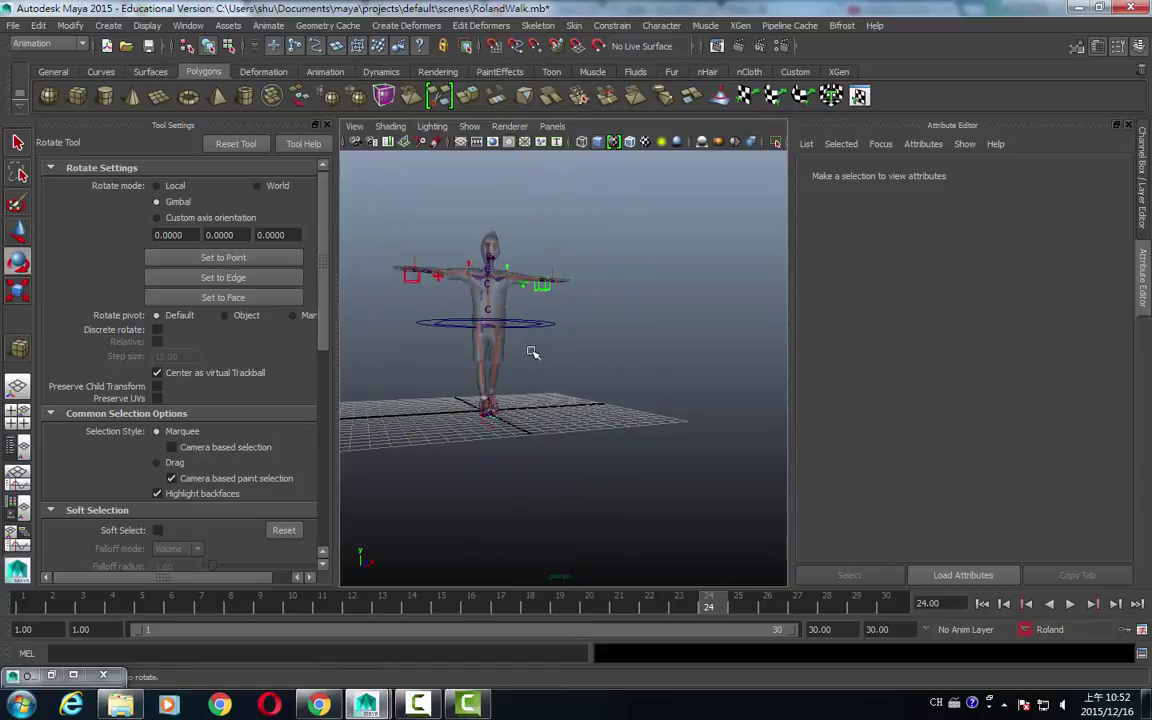
{"action": "mouse_move", "coordinate": [527, 347]}
{"action": "right_mouse_down", "text": "alt"}
{"action": "mouse_move", "coordinate": [612, 290]}
{"action": "mouse_move", "coordinate": [725, 424]}
{"action": "mouse_move", "coordinate": [597, 398]}
{"action": "right_mouse_up", "text": "alt"}
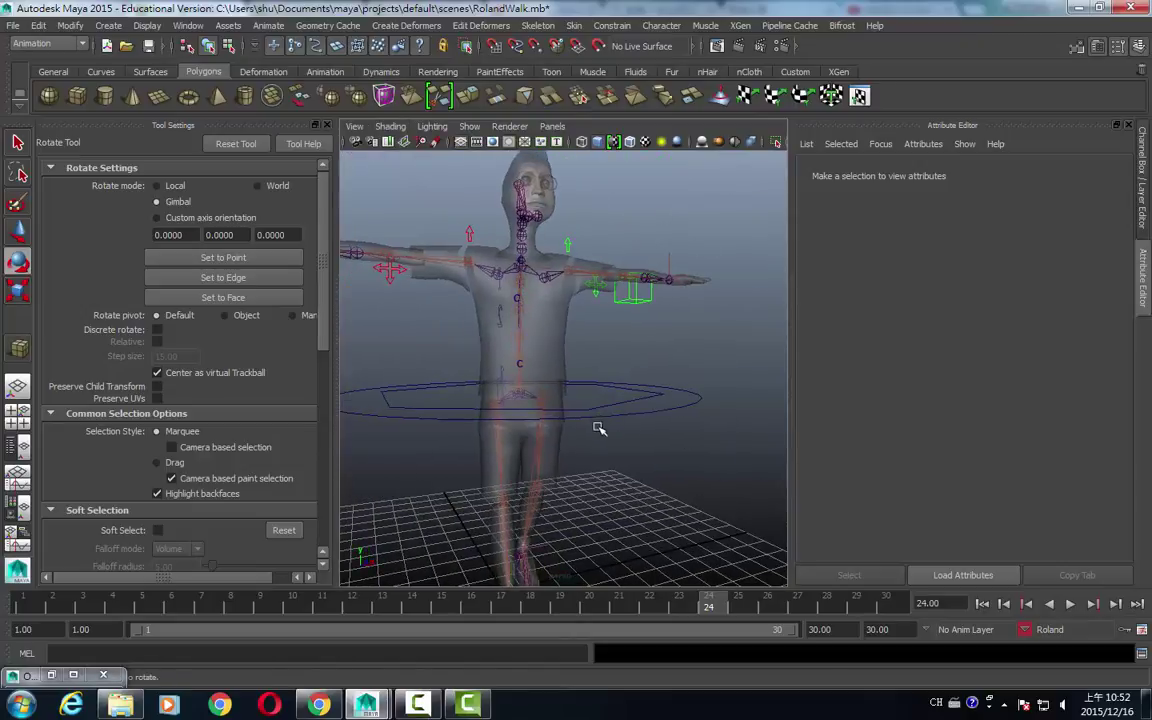
- Switch the viewport to front view via the hotbox and center the character
{"action": "key", "text": "space"}
{"action": "left_click_drag", "start_coordinate": [604, 424], "coordinate": [610, 478]}
{"action": "scroll", "coordinate": [494, 429], "scroll_direction": "down", "scroll_amount": 4}
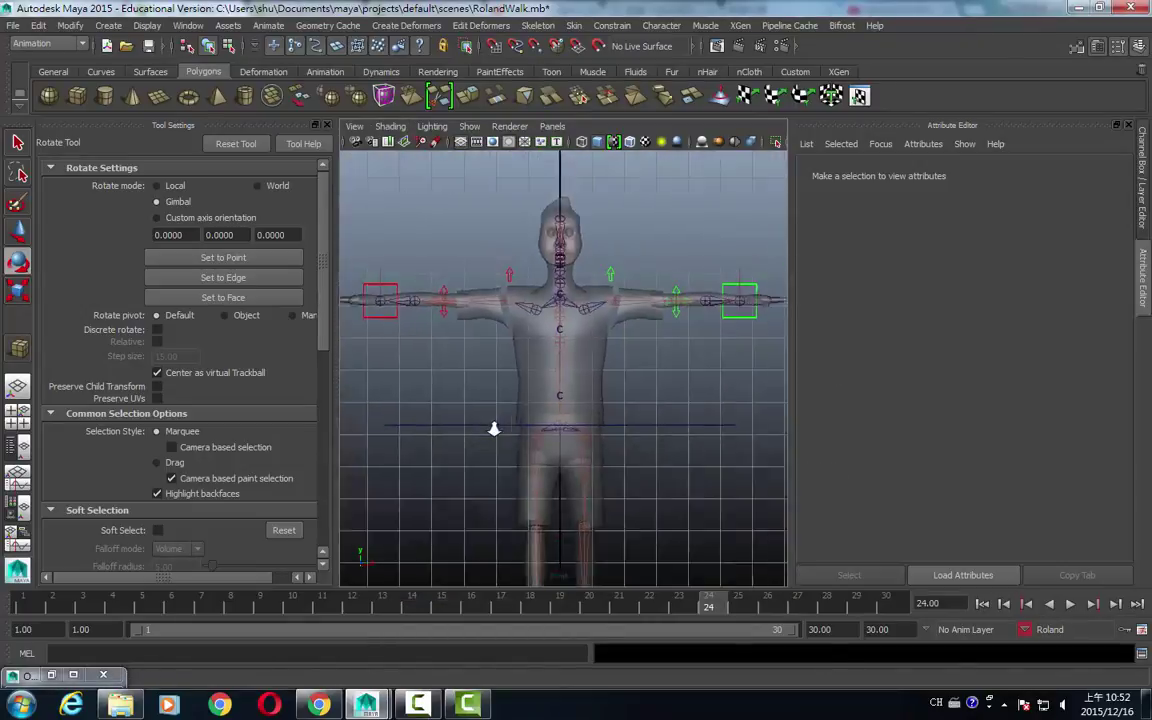
{"action": "middle_click_drag", "start_coordinate": [494, 429], "coordinate": [550, 391], "text": "alt"}
{"action": "scroll", "coordinate": [550, 391], "scroll_direction": "up", "scroll_amount": 2}
- Rotate right_shoulder down so the arms hang at the sides, checking the Evernote reference
{"action": "left_click", "coordinate": [519, 286]}
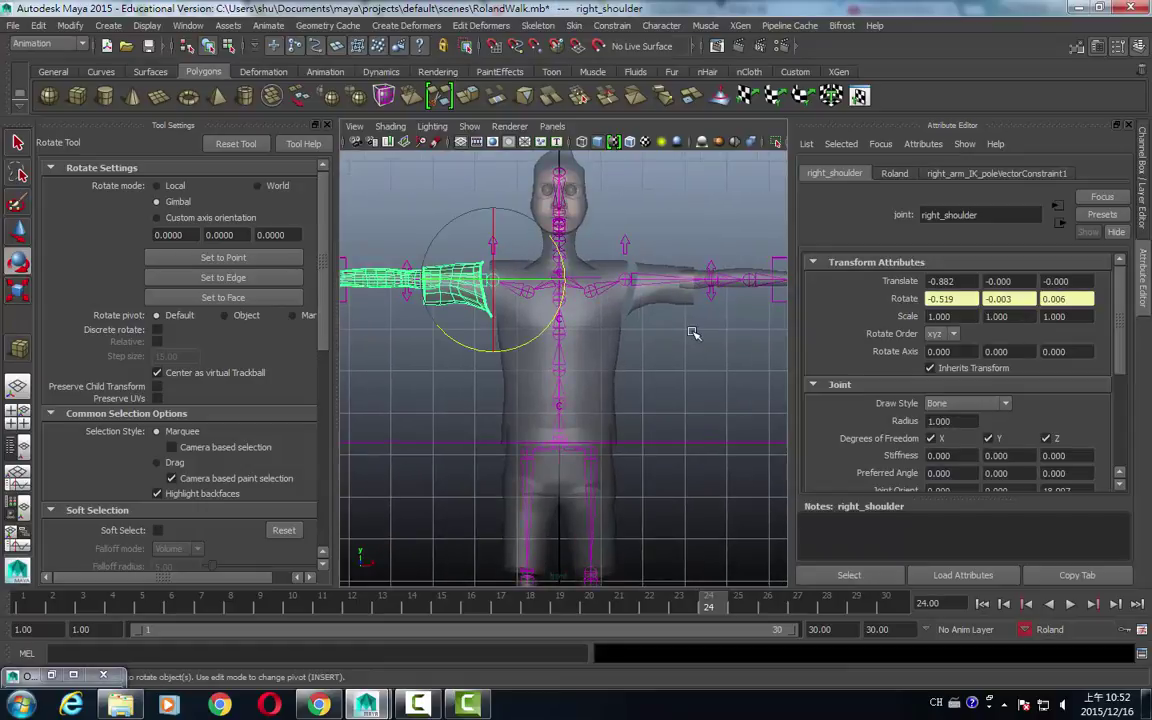
{"action": "key", "text": "q"}
{"action": "left_click", "coordinate": [628, 283]}
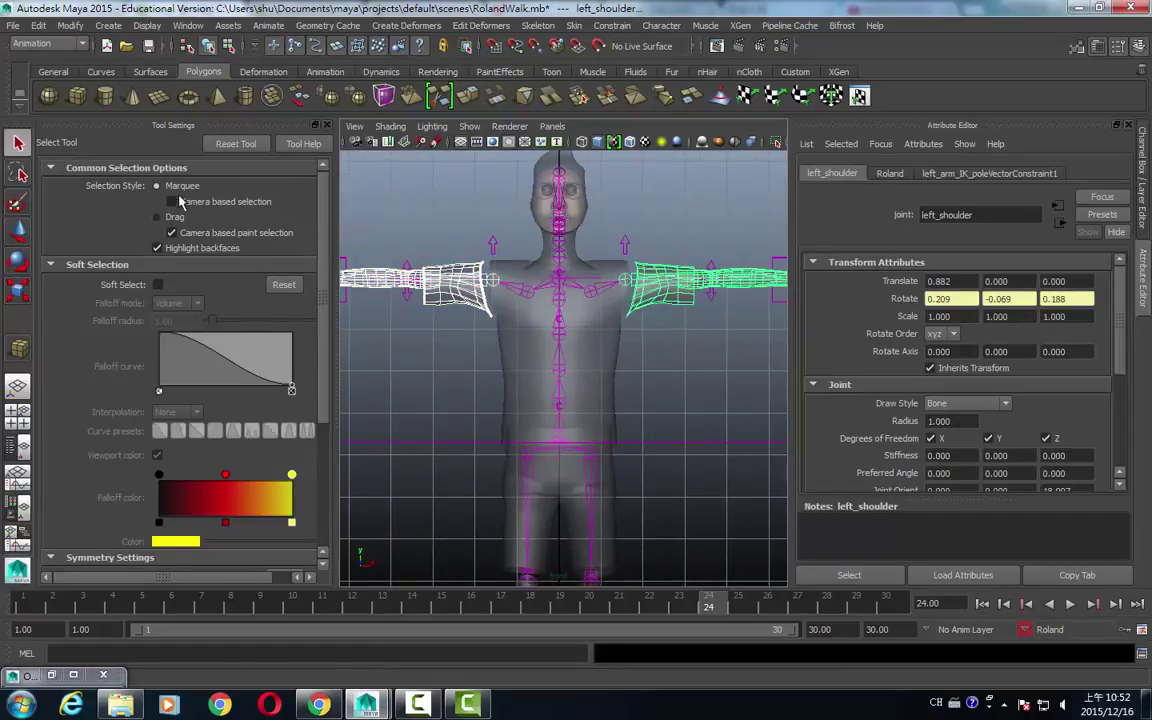
{"action": "key", "text": "e"}
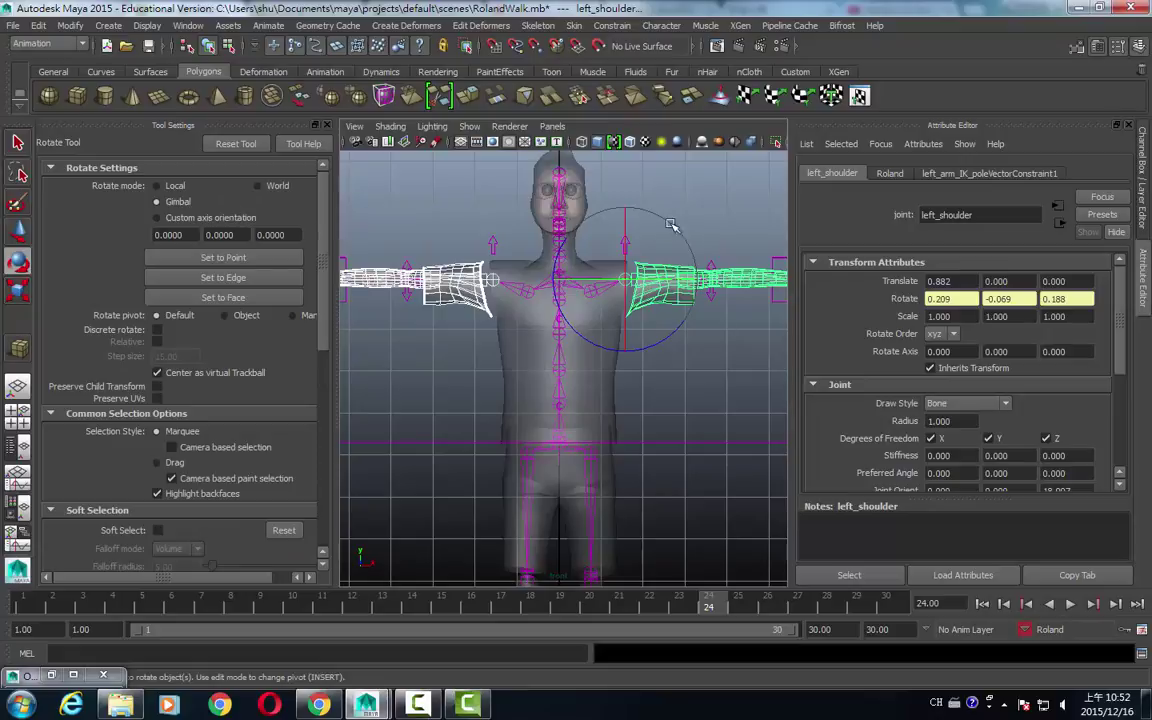
{"action": "left_click", "coordinate": [665, 348]}
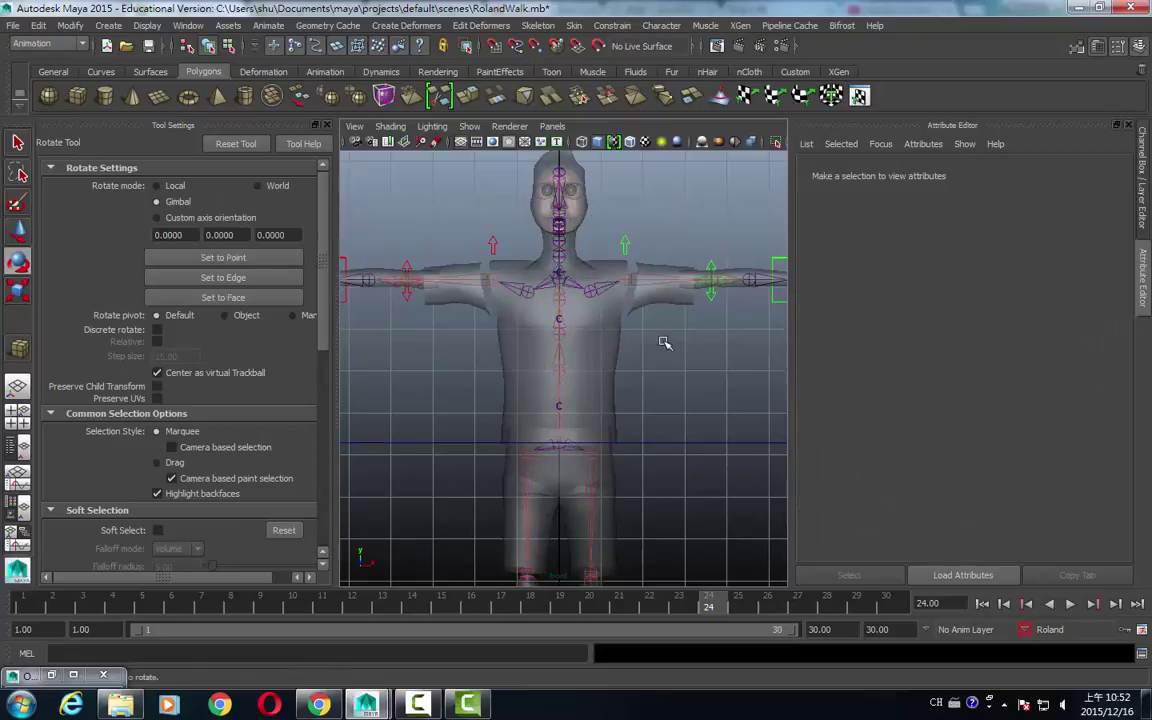
{"action": "left_click", "coordinate": [630, 285]}
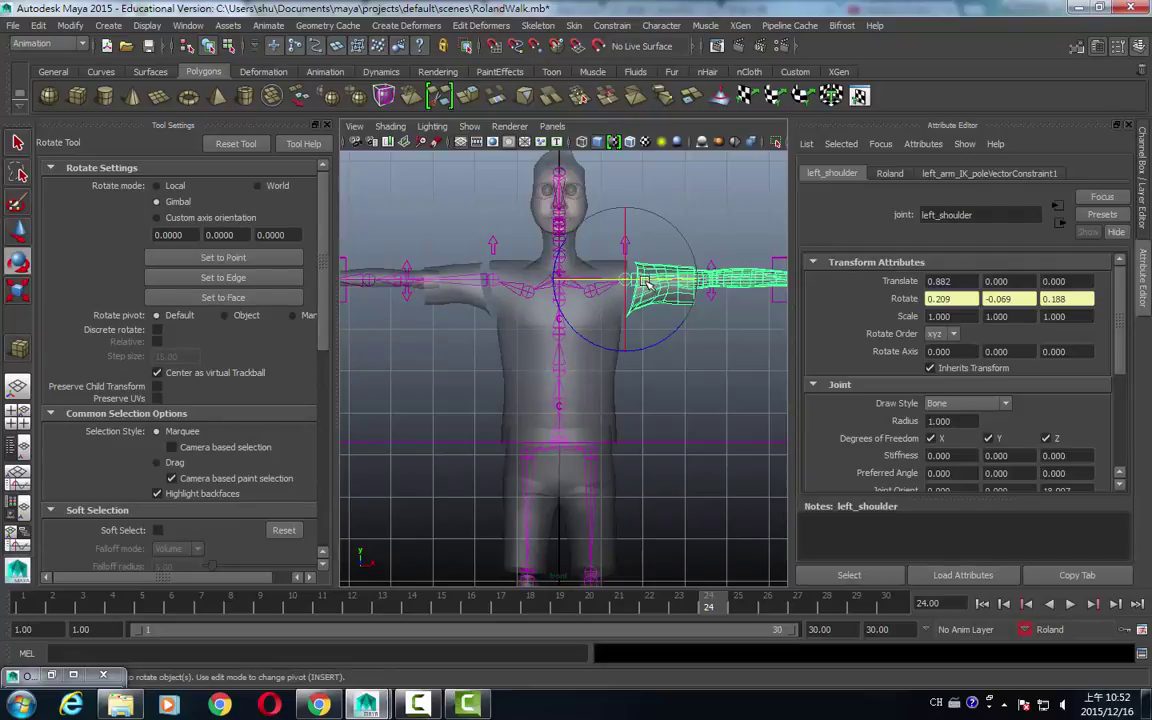
{"action": "left_click", "coordinate": [476, 279]}
{"action": "left_click_drag", "start_coordinate": [563, 305], "coordinate": [532, 210]}
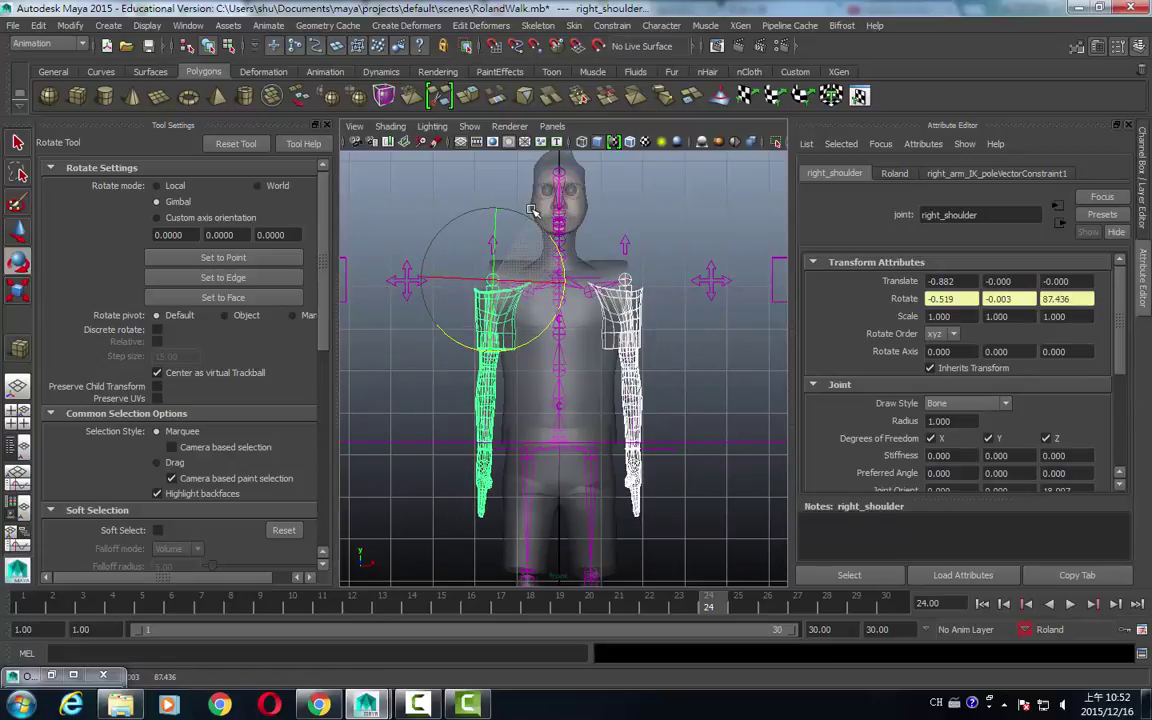
{"action": "left_click", "coordinate": [319, 705]}
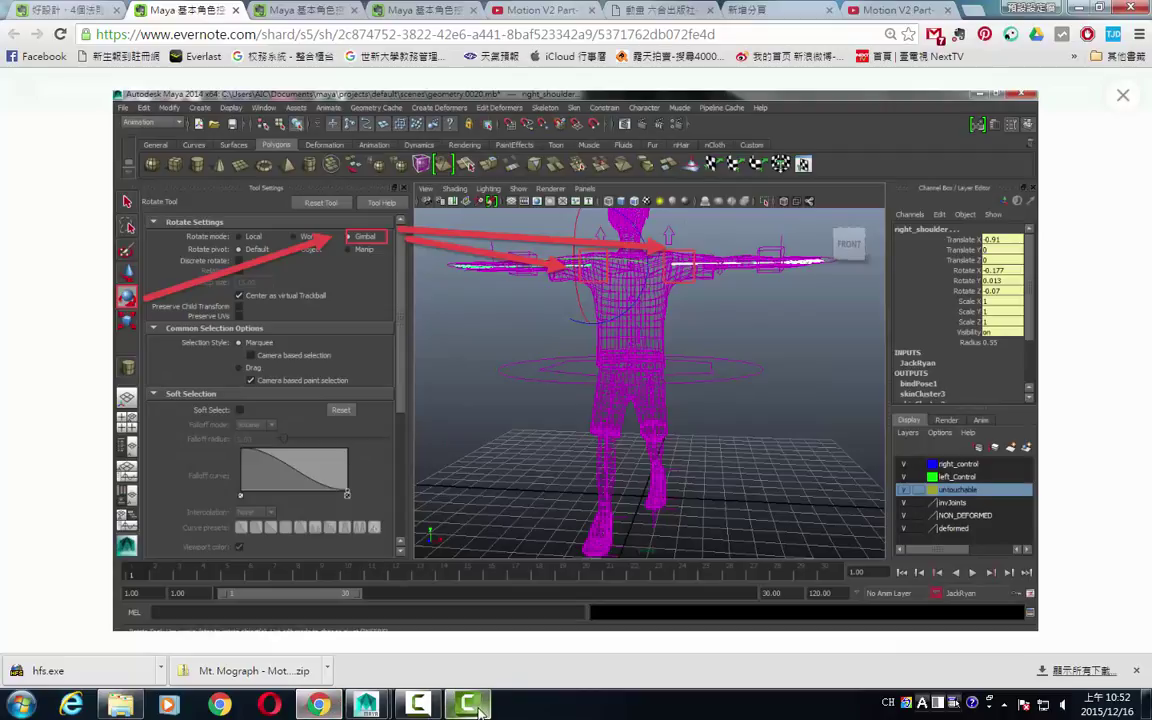
{"action": "left_click", "coordinate": [418, 705]}
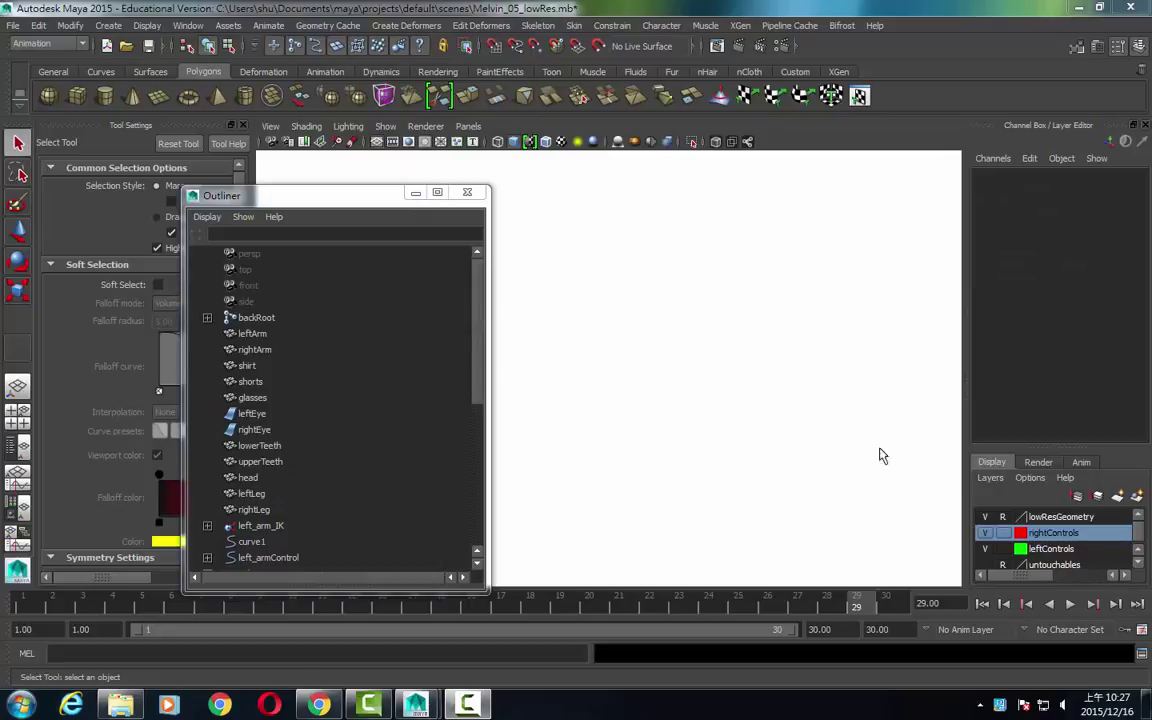
{"action": "left_click", "coordinate": [415, 192]}
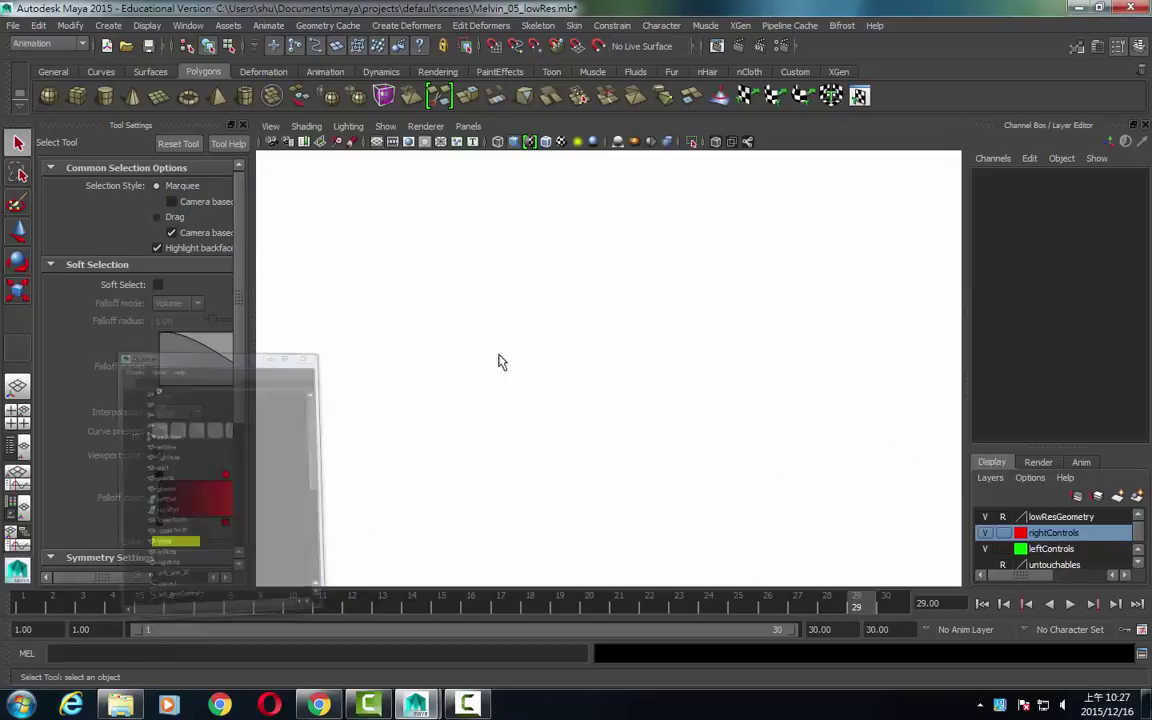
{"action": "left_click", "coordinate": [466, 606]}
{"action": "left_click_drag", "start_coordinate": [466, 606], "coordinate": [22, 606]}
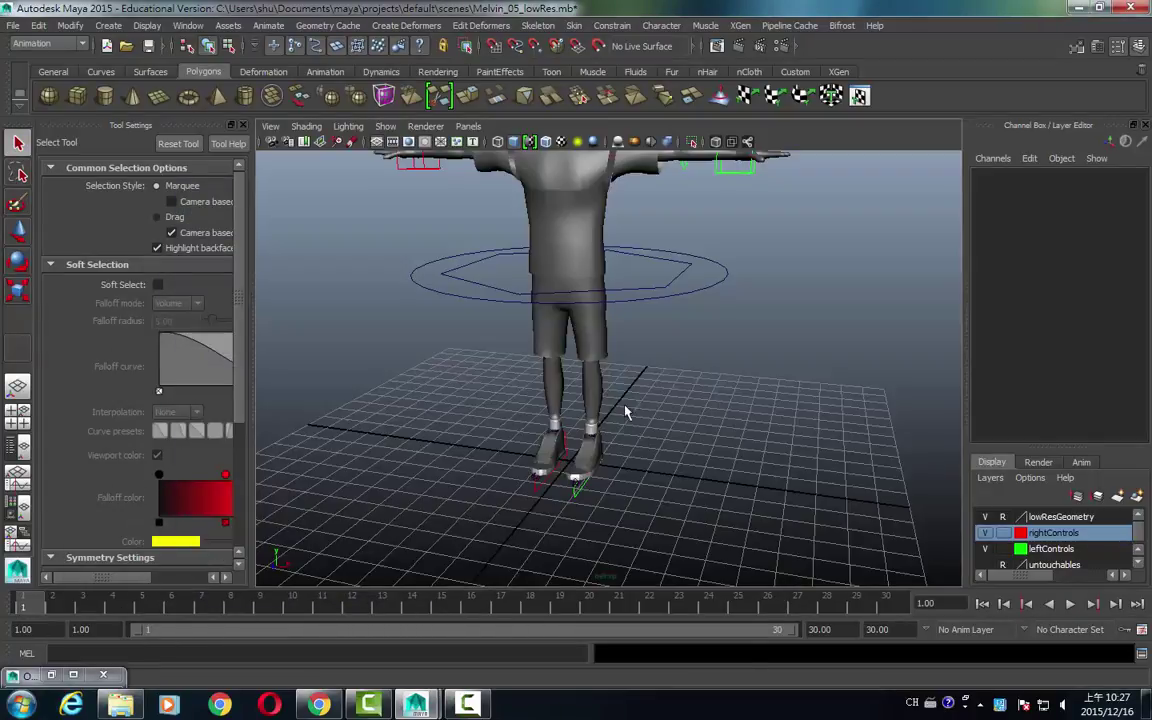
{"action": "mouse_move", "coordinate": [625, 404]}
{"action": "left_mouse_down", "text": "alt"}
{"action": "mouse_move", "coordinate": [591, 379]}
{"action": "mouse_move", "coordinate": [697, 463]}
{"action": "mouse_move", "coordinate": [728, 465]}
{"action": "mouse_move", "coordinate": [583, 428]}
{"action": "mouse_move", "coordinate": [620, 460]}
{"action": "mouse_move", "coordinate": [648, 465]}
{"action": "mouse_move", "coordinate": [586, 452]}
{"action": "mouse_move", "coordinate": [645, 465]}
{"action": "left_mouse_up", "text": "alt"}
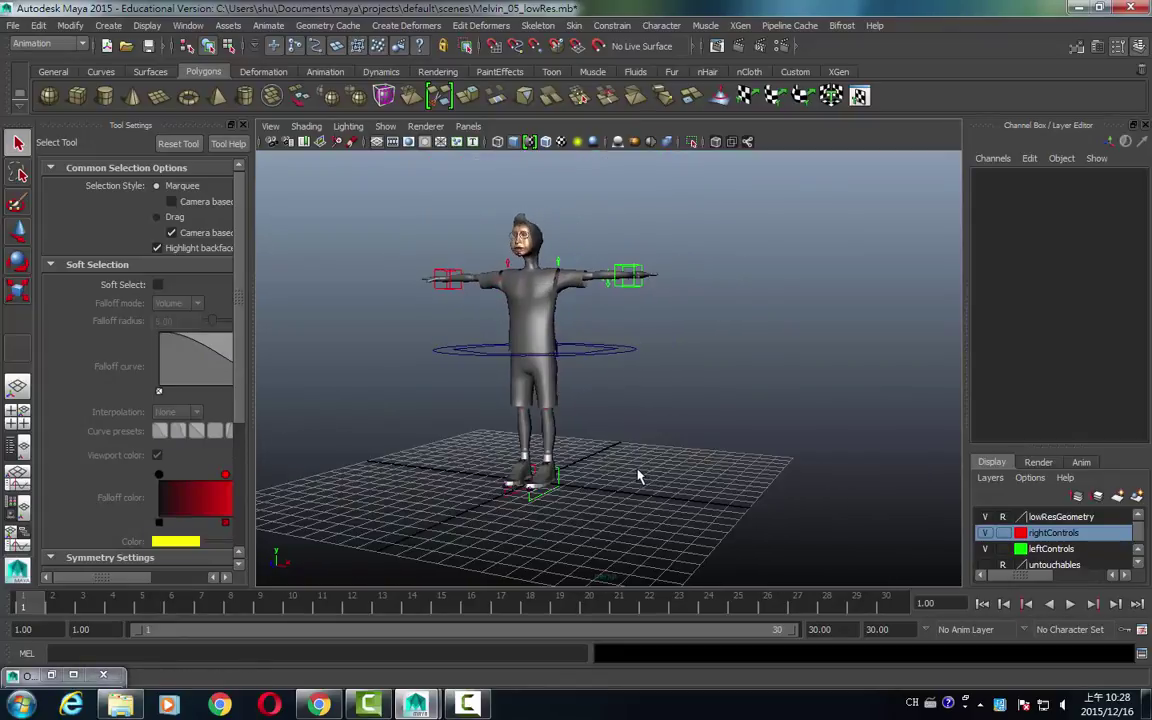
{"action": "left_click_drag", "start_coordinate": [620, 465], "coordinate": [620, 465], "text": "alt"}
{"action": "left_click", "coordinate": [1068, 629]}
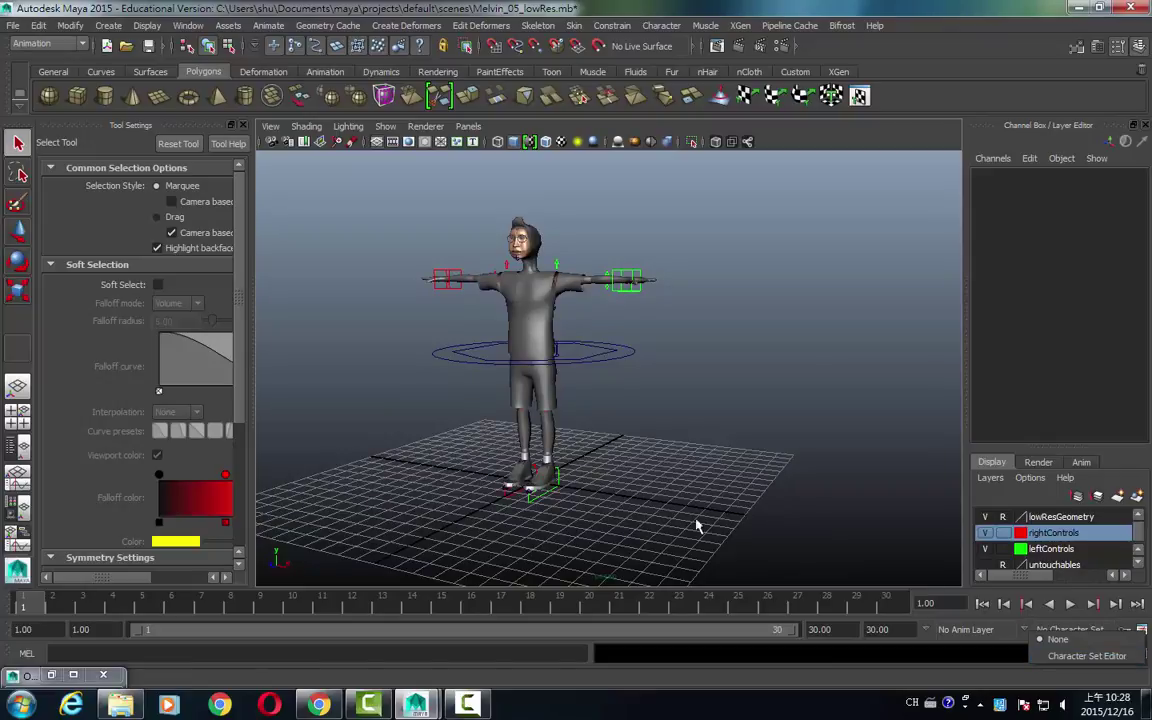
{"action": "left_click", "coordinate": [674, 419]}
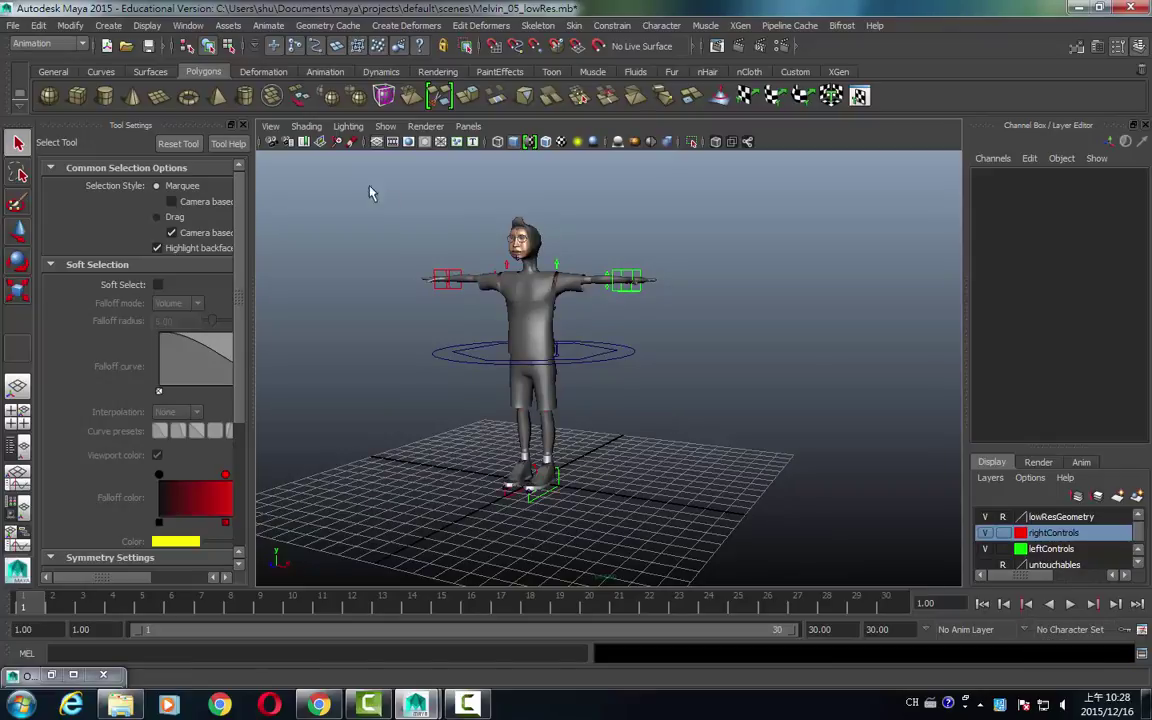
- Set the viewport Show filter to None, then enable only NURBS Curves
{"action": "left_click", "coordinate": [385, 126]}
{"action": "left_click", "coordinate": [406, 82]}
{"action": "left_click_drag", "start_coordinate": [433, 90], "coordinate": [725, 84]}
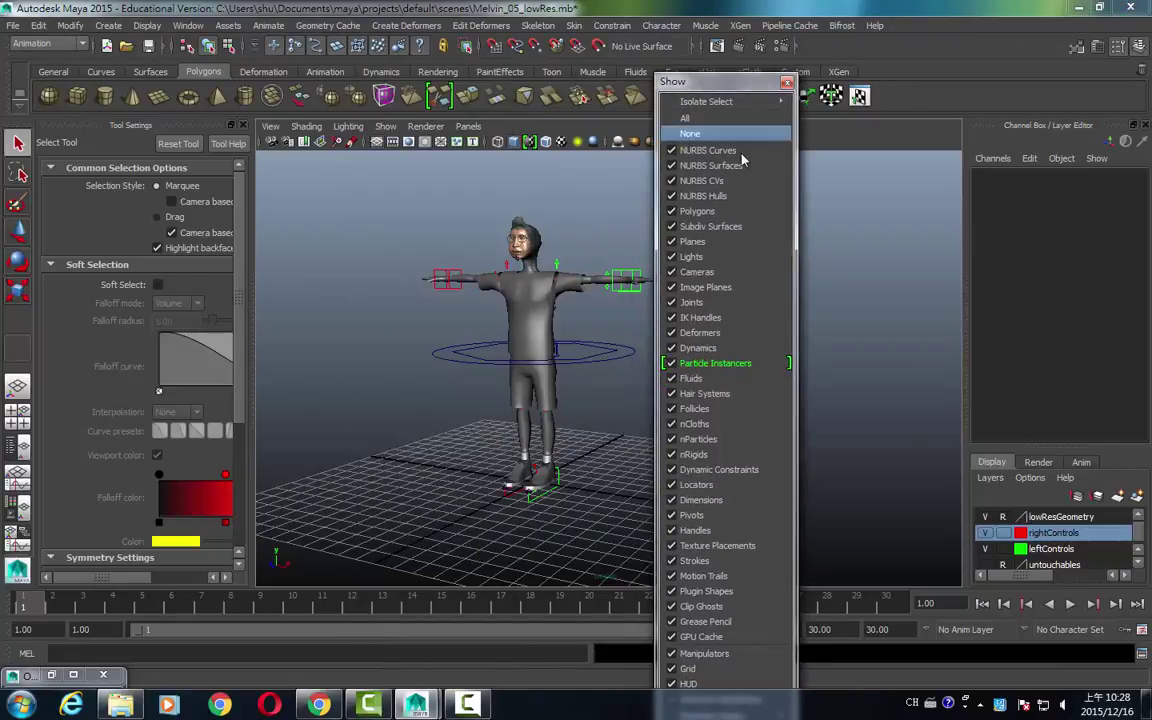
{"action": "left_click", "coordinate": [733, 136]}
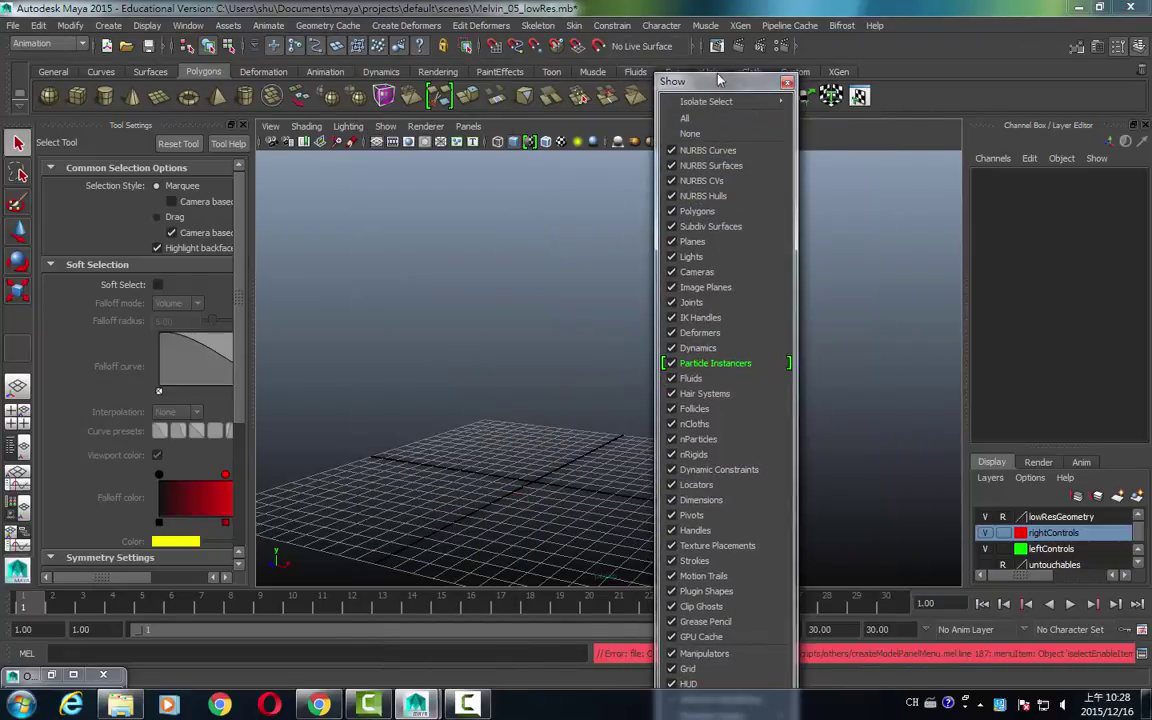
{"action": "left_click", "coordinate": [787, 83]}
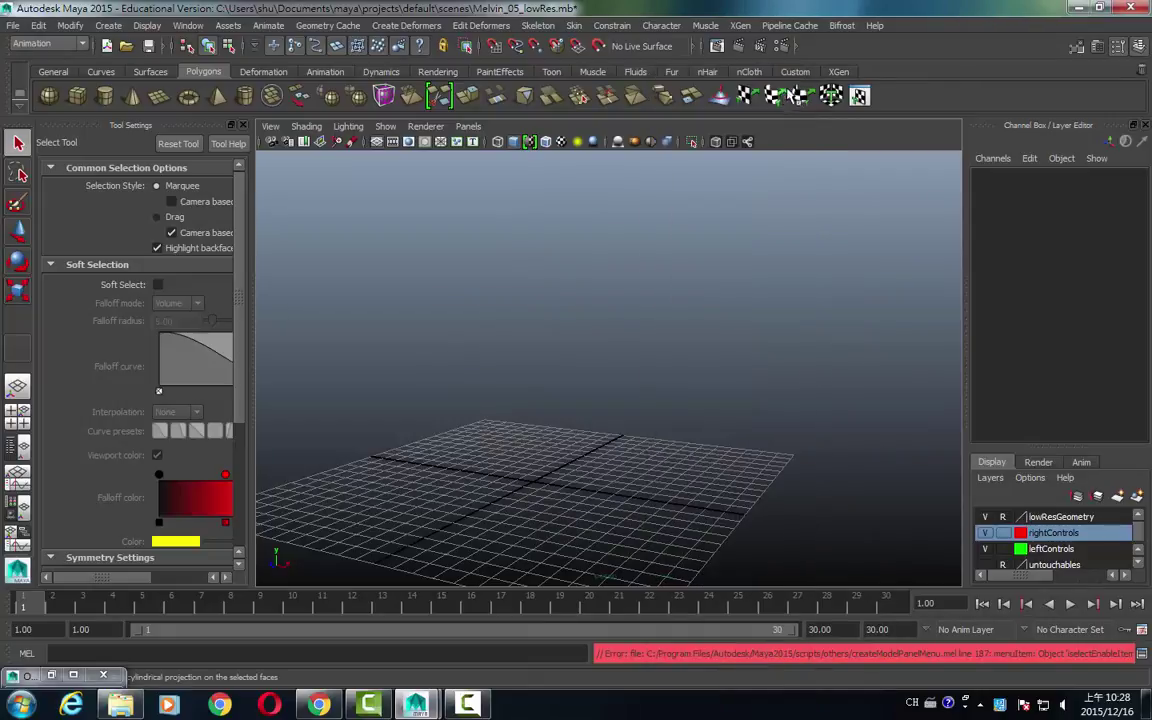
{"action": "left_click", "coordinate": [386, 127]}
{"action": "left_click", "coordinate": [460, 88]}
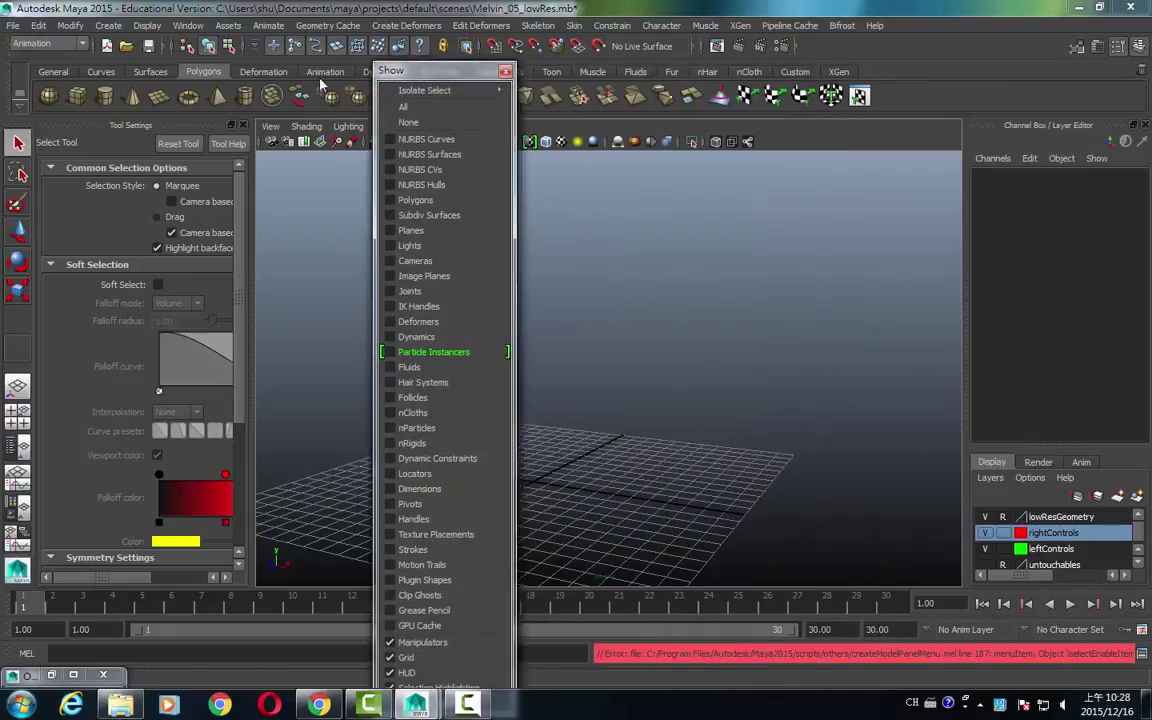
{"action": "left_click_drag", "start_coordinate": [420, 72], "coordinate": [132, 70]}
{"action": "left_click", "coordinate": [165, 140]}
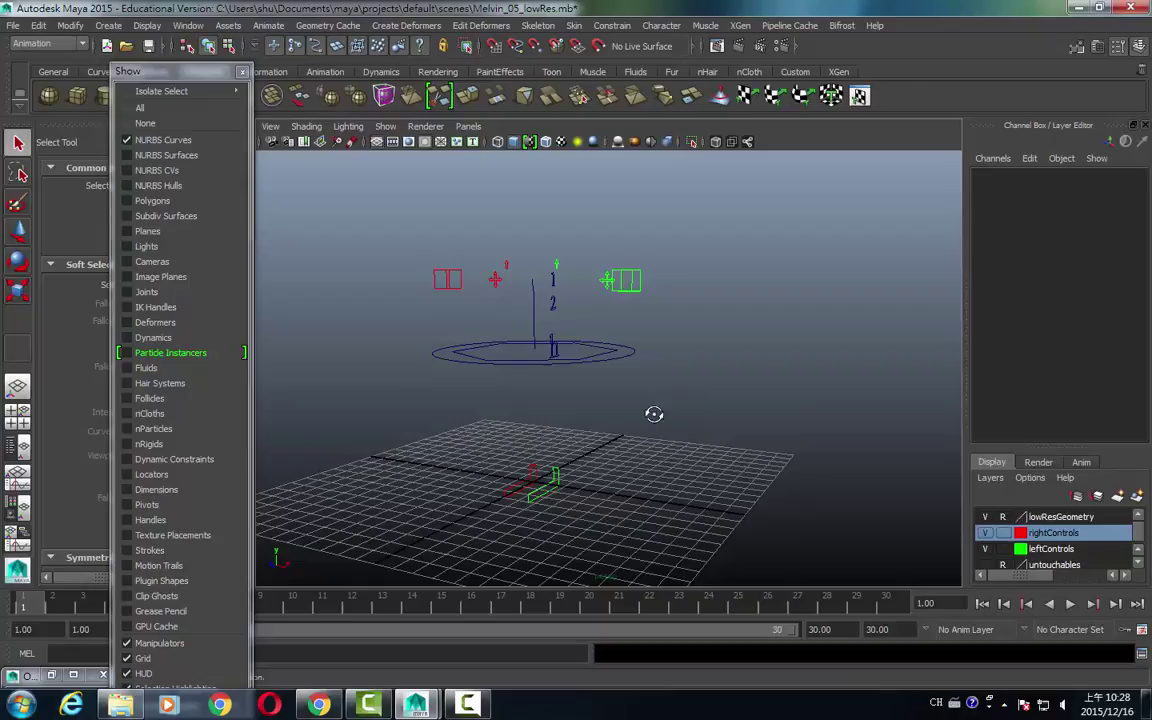
- Marquee-select all the rig control curves and inspect them from a few angles
{"action": "left_click_drag", "start_coordinate": [653, 411], "coordinate": [558, 358], "text": "alt"}
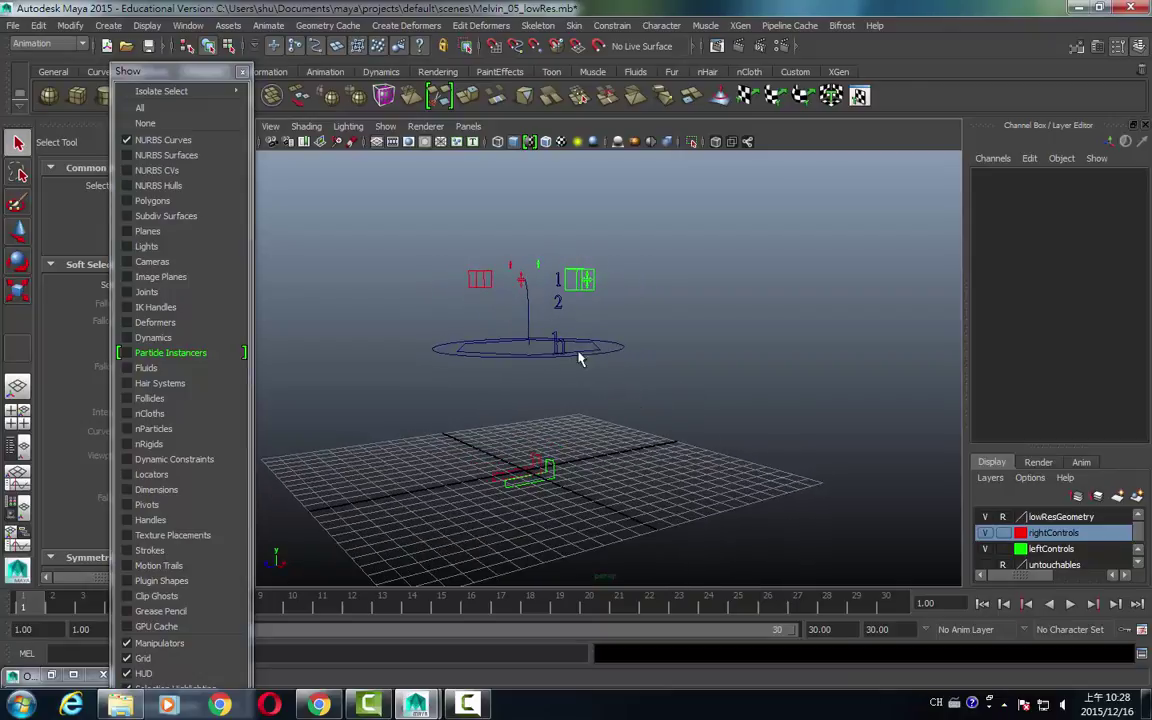
{"action": "left_click_drag", "start_coordinate": [421, 248], "coordinate": [668, 565]}
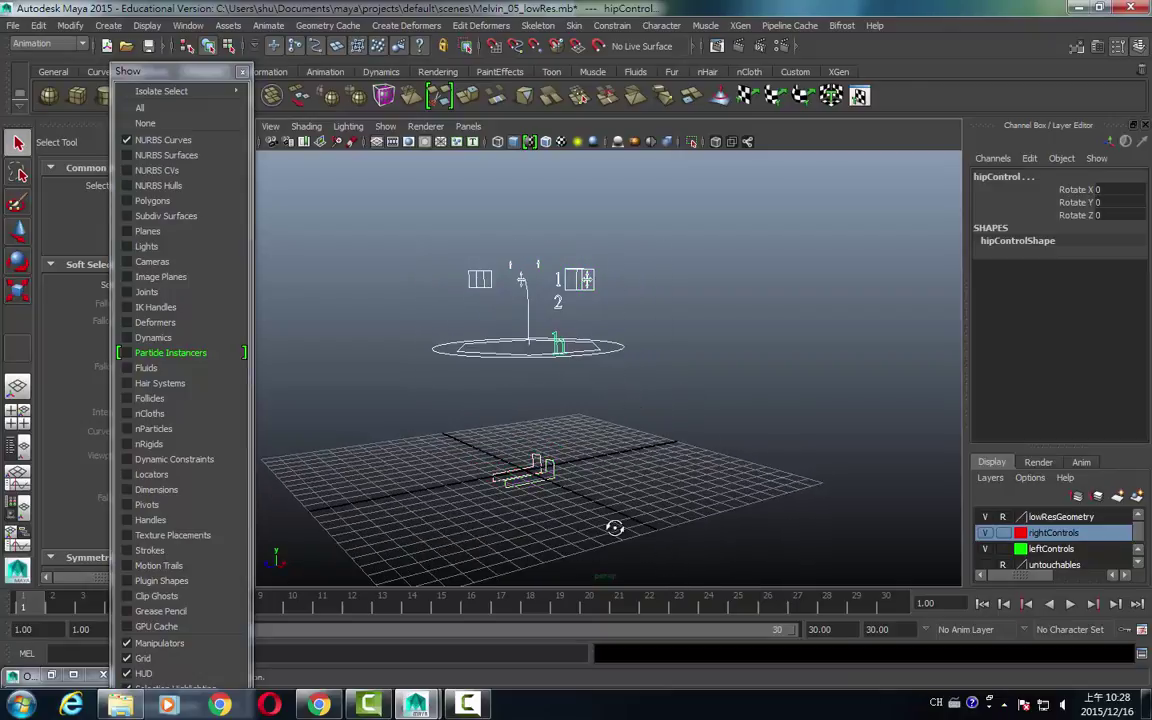
{"action": "left_click_drag", "start_coordinate": [617, 527], "coordinate": [566, 436], "text": "alt"}
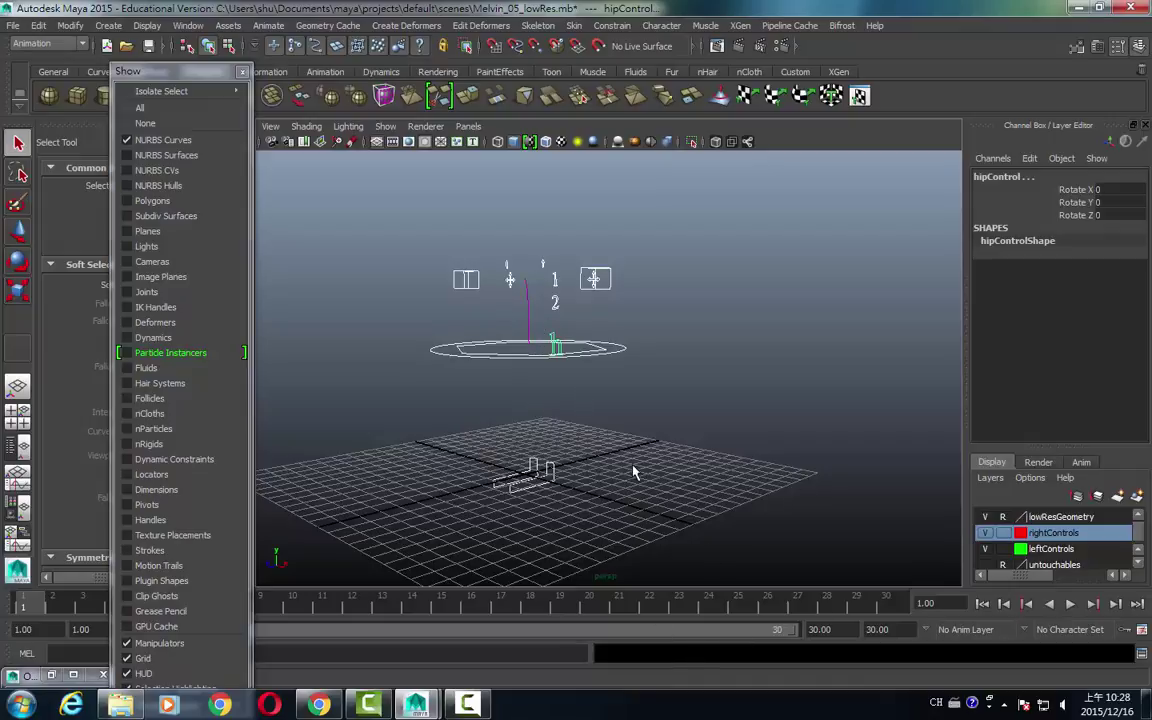
{"action": "mouse_move", "coordinate": [633, 473]}
{"action": "left_mouse_down", "text": "alt"}
{"action": "mouse_move", "coordinate": [722, 463]}
{"action": "mouse_move", "coordinate": [633, 489]}
{"action": "mouse_move", "coordinate": [663, 458]}
{"action": "mouse_move", "coordinate": [612, 438]}
{"action": "left_mouse_up", "text": "alt"}
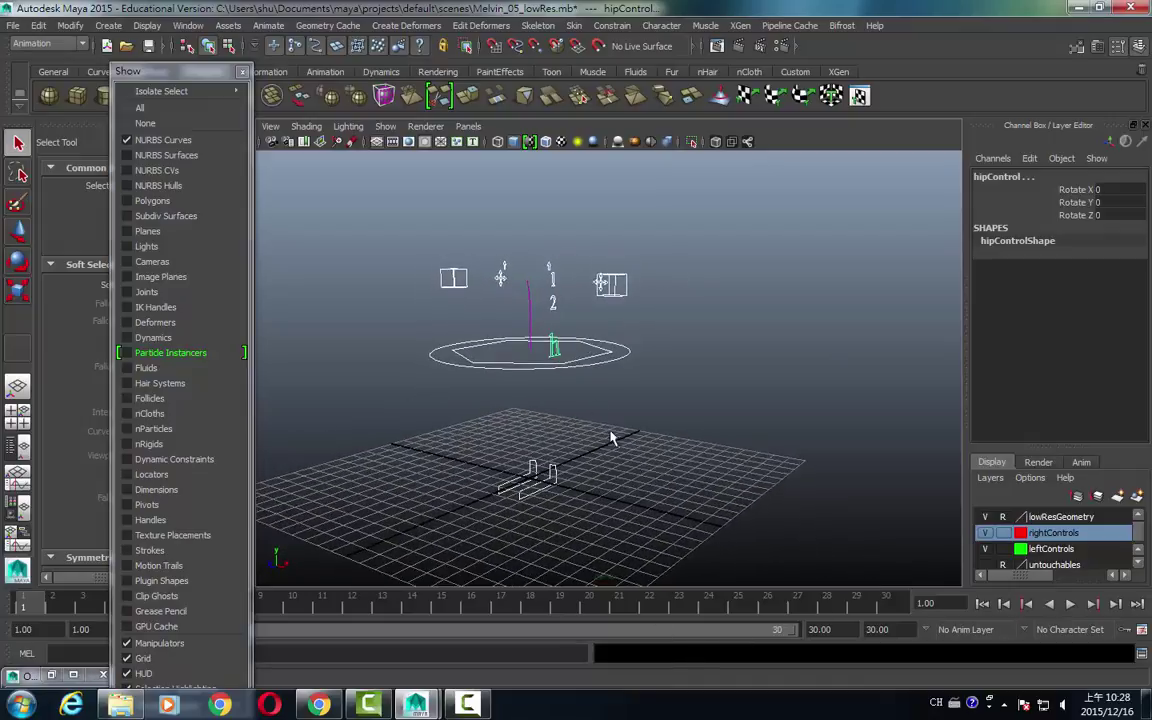
{"action": "right_click_drag", "start_coordinate": [607, 360], "coordinate": [805, 519], "text": "alt"}
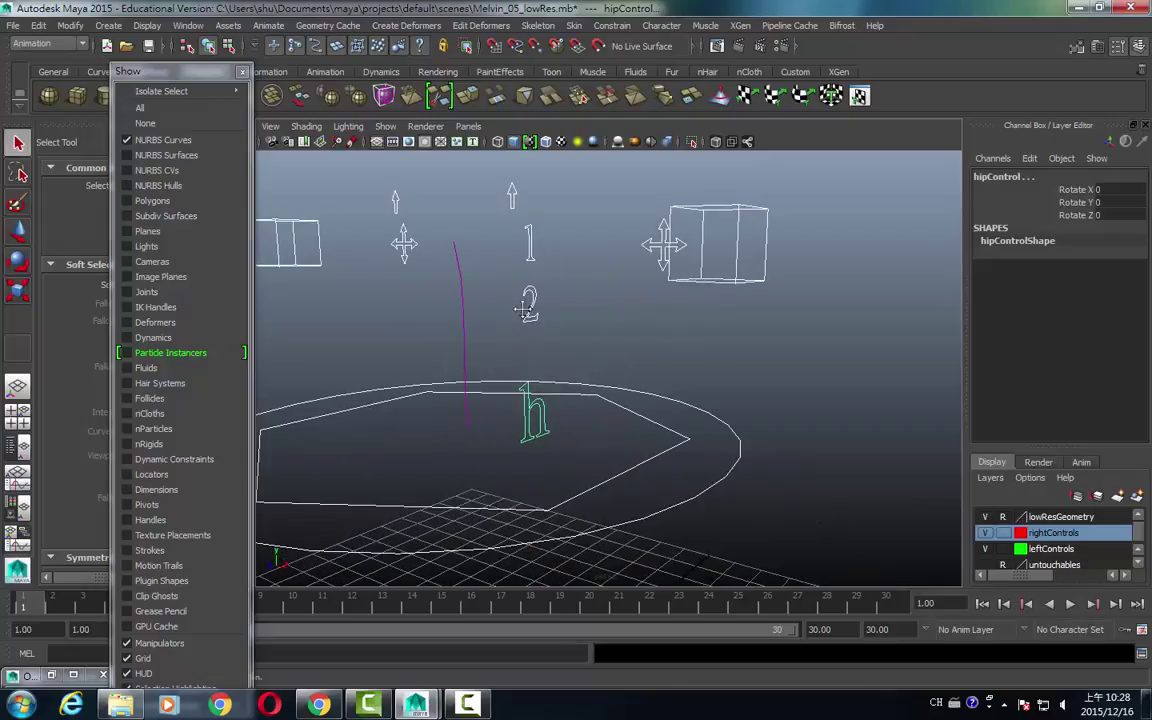
{"action": "right_click_drag", "start_coordinate": [527, 310], "coordinate": [430, 250], "text": "alt"}
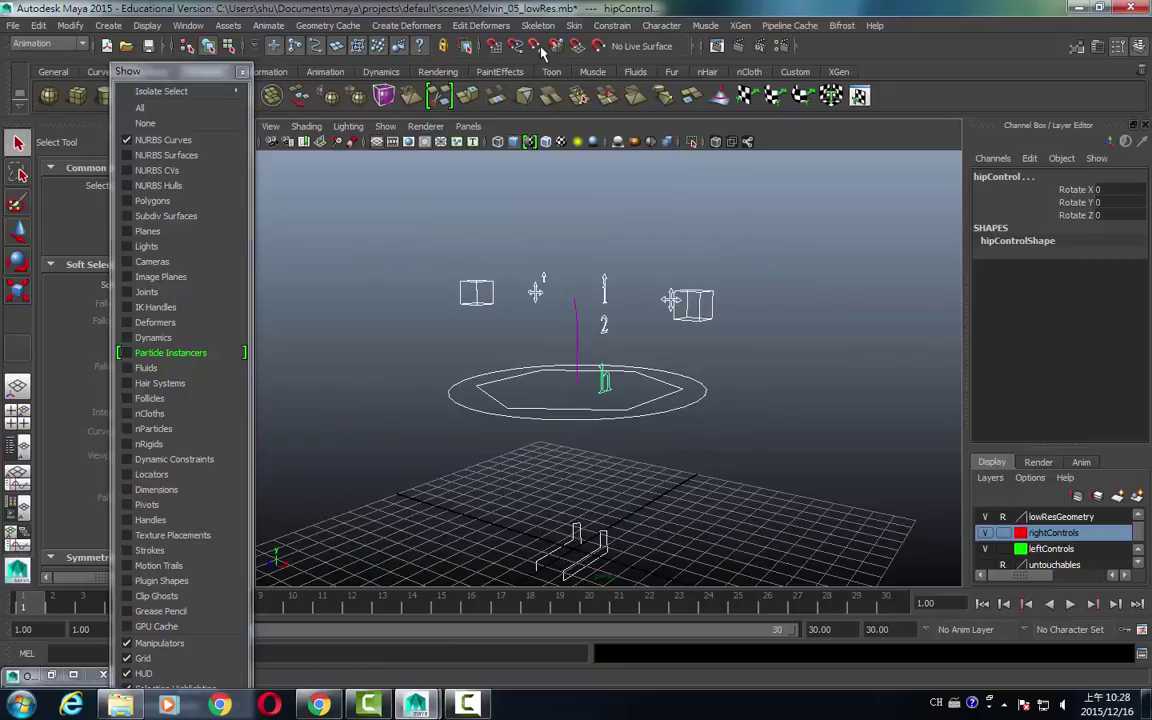
- Create a character set named 'Roland' from the selected controls, then set Show to All
{"action": "left_click", "coordinate": [658, 27]}
{"action": "left_click", "coordinate": [700, 32]}
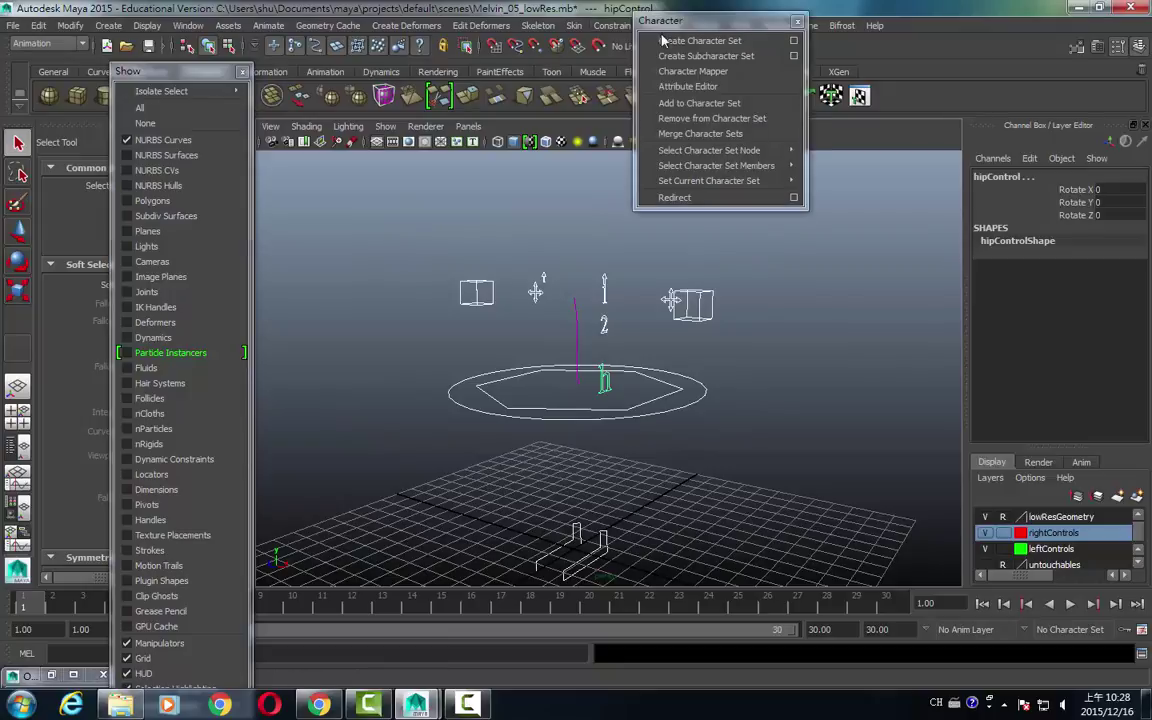
{"action": "left_click", "coordinate": [794, 41]}
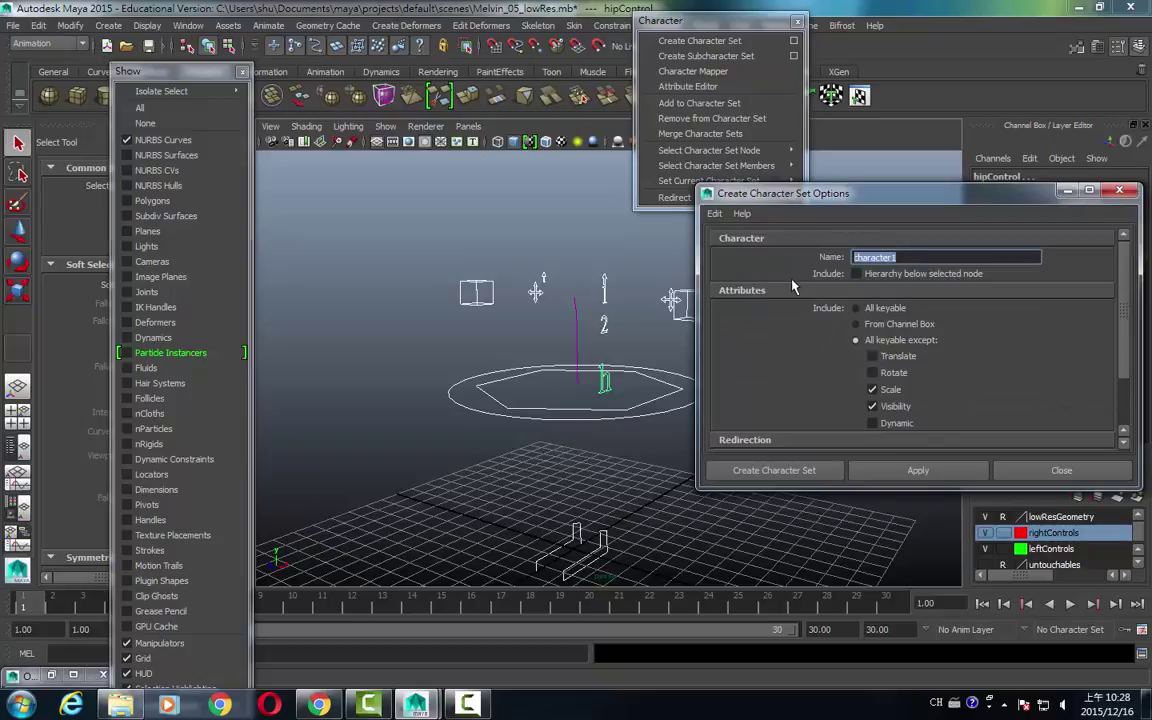
{"action": "type", "text": "Rol"}
{"action": "type", "text": "and"}
{"action": "left_click", "coordinate": [810, 470]}
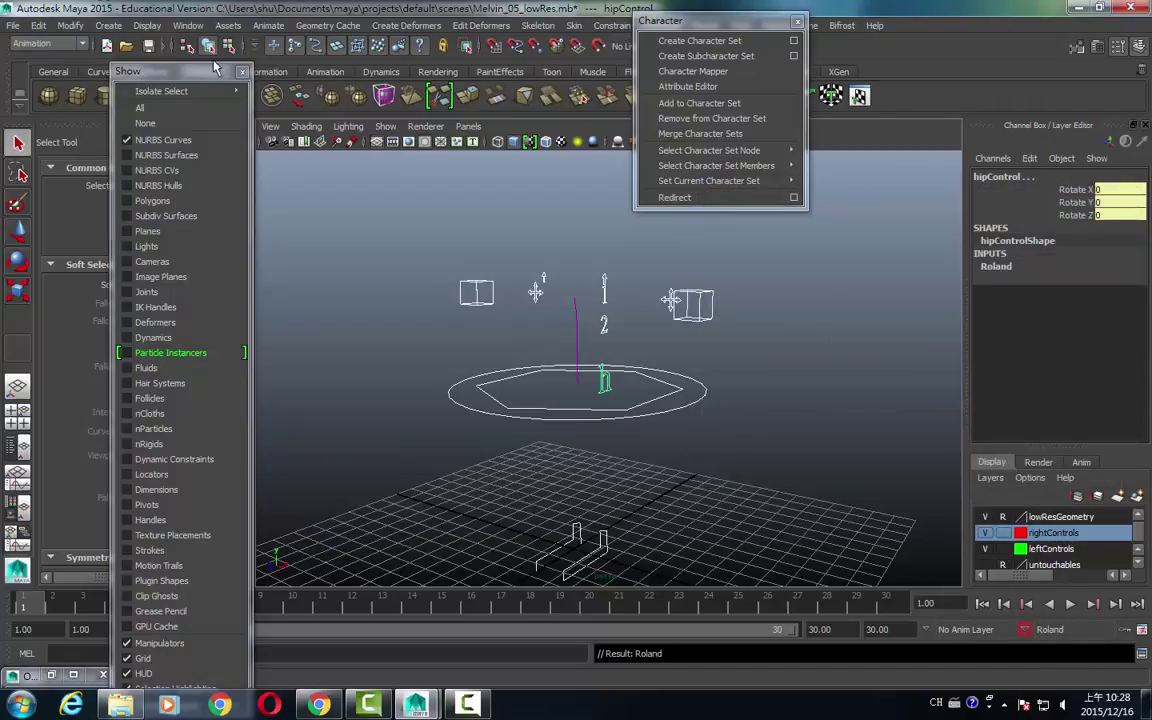
{"action": "left_click", "coordinate": [190, 112]}
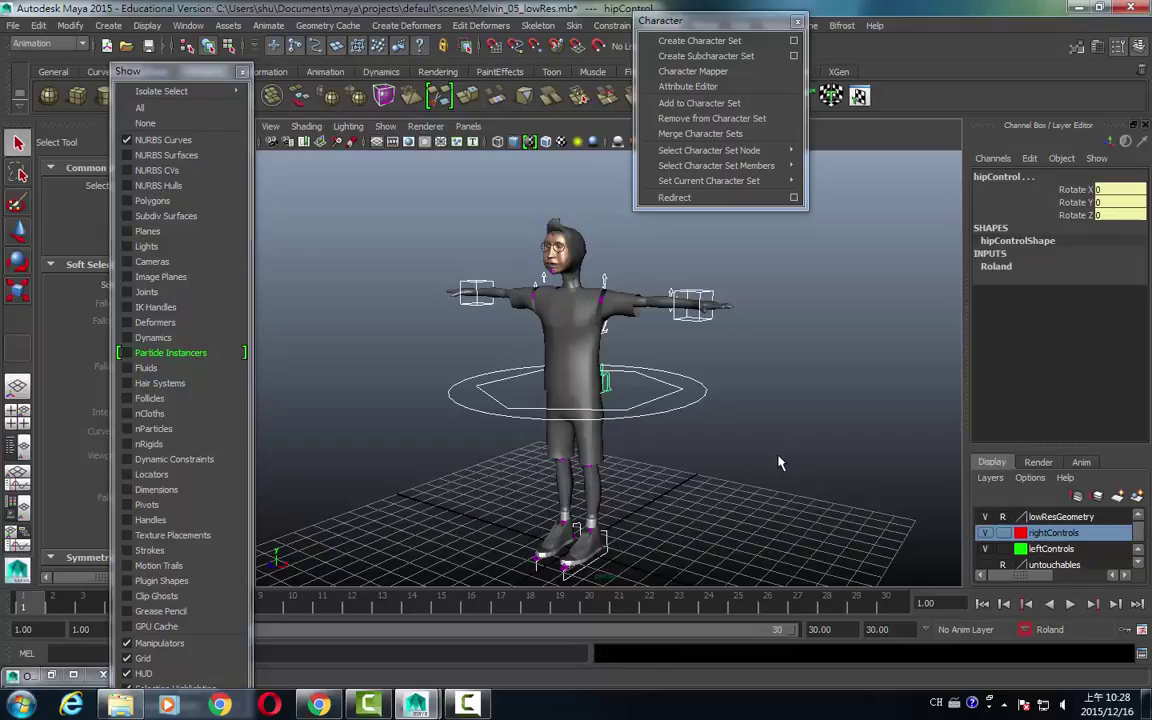
- Set the viewport Show filter to None and enable only Joints
{"action": "mouse_move", "coordinate": [780, 442]}
{"action": "left_mouse_down", "text": "alt"}
{"action": "mouse_move", "coordinate": [770, 478]}
{"action": "mouse_move", "coordinate": [751, 491]}
{"action": "mouse_move", "coordinate": [818, 471]}
{"action": "mouse_move", "coordinate": [632, 466]}
{"action": "mouse_move", "coordinate": [694, 391]}
{"action": "mouse_move", "coordinate": [645, 413]}
{"action": "mouse_move", "coordinate": [599, 404]}
{"action": "mouse_move", "coordinate": [599, 381]}
{"action": "mouse_move", "coordinate": [583, 391]}
{"action": "left_mouse_up", "text": "alt"}
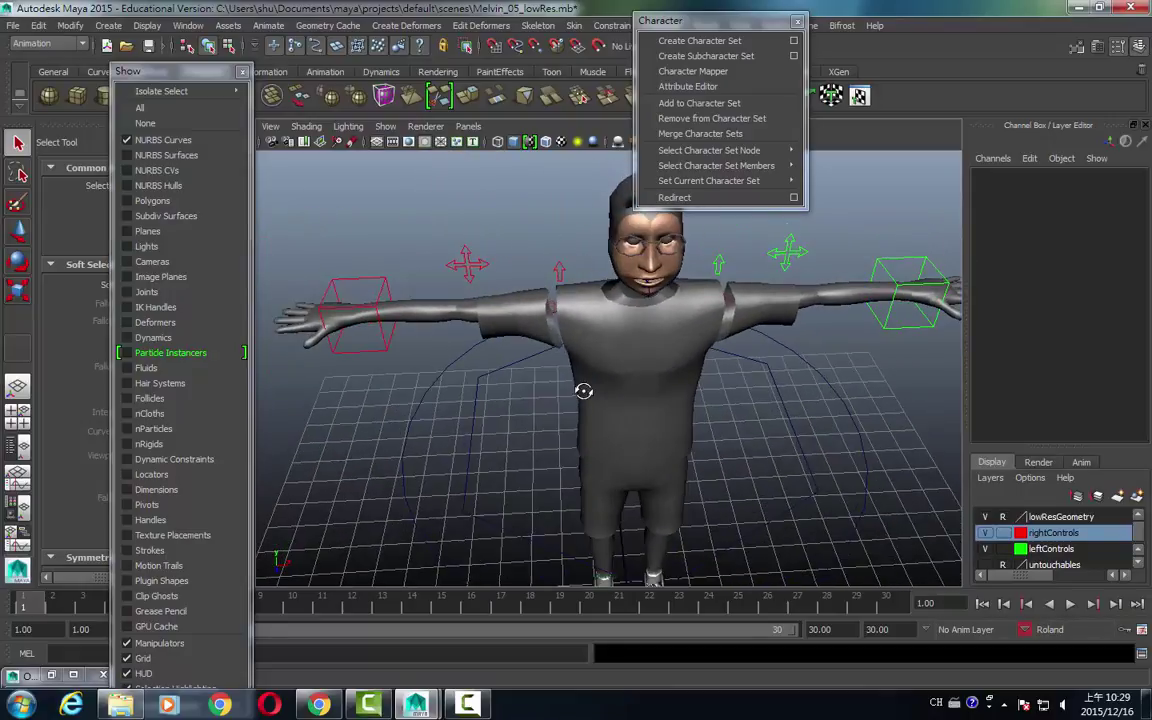
{"action": "mouse_move", "coordinate": [510, 350]}
{"action": "left_mouse_down", "text": "alt"}
{"action": "mouse_move", "coordinate": [548, 380]}
{"action": "mouse_move", "coordinate": [480, 300]}
{"action": "left_mouse_up", "text": "alt"}
{"action": "left_click", "coordinate": [533, 330]}
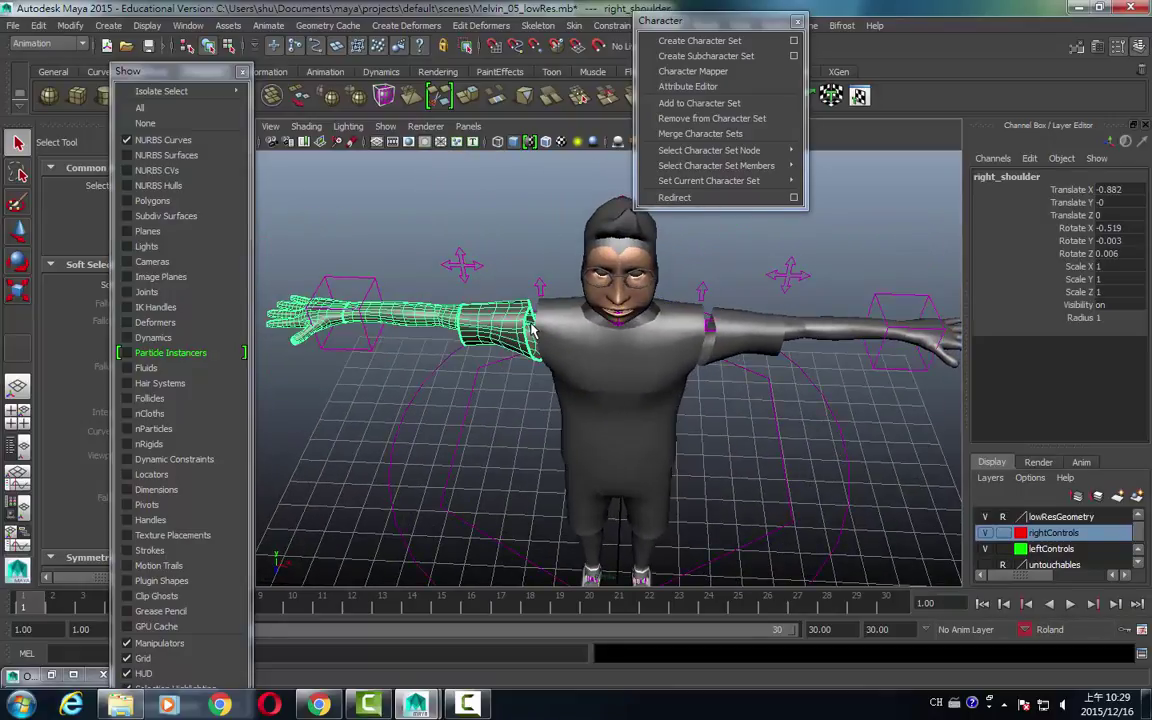
{"action": "left_click", "coordinate": [180, 123]}
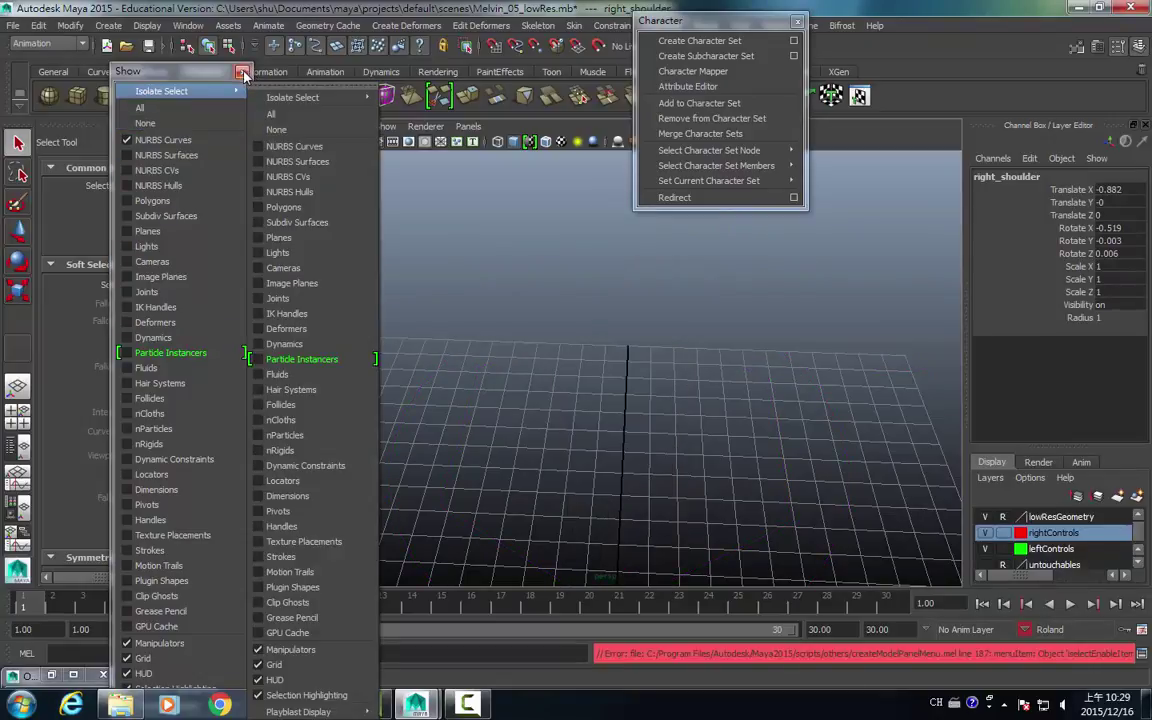
{"action": "left_click", "coordinate": [147, 292]}
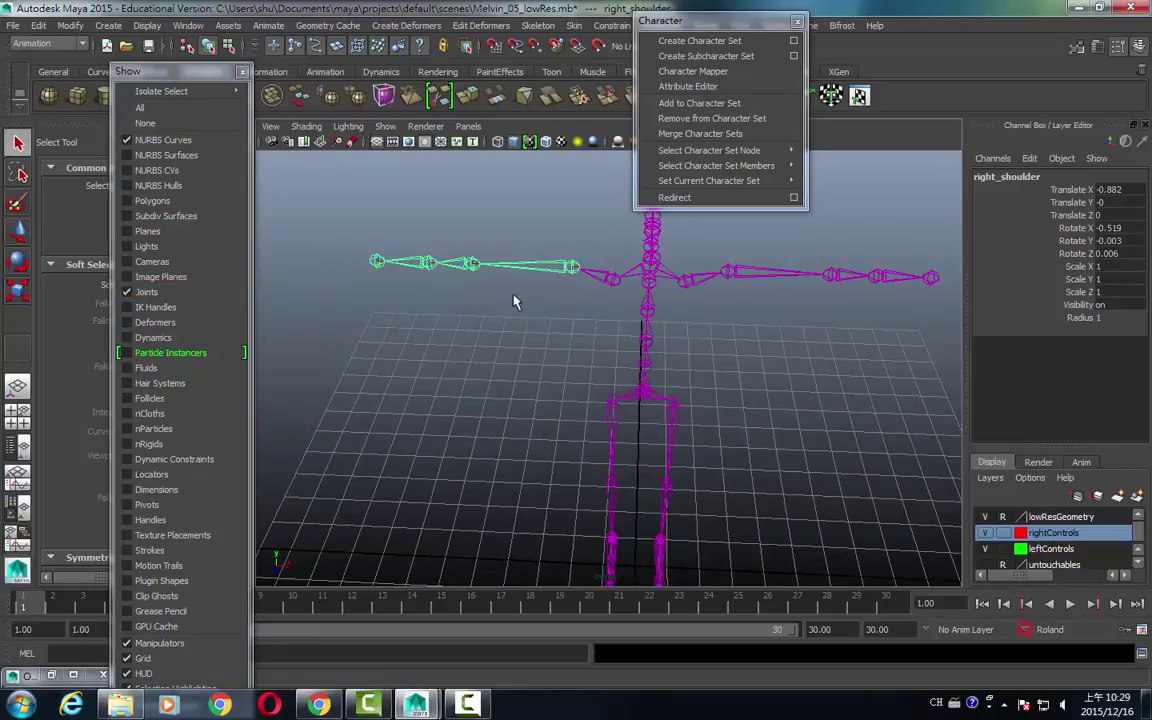
- Select the right shoulder, right elbow, left shoulder and left elbow joints
{"action": "left_click", "coordinate": [505, 295]}
{"action": "key", "text": "ctrl+z"}
{"action": "left_click", "coordinate": [473, 276]}
{"action": "left_click_drag", "start_coordinate": [473, 276], "coordinate": [742, 423], "text": "alt"}
{"action": "left_click", "coordinate": [668, 296], "text": "shift"}
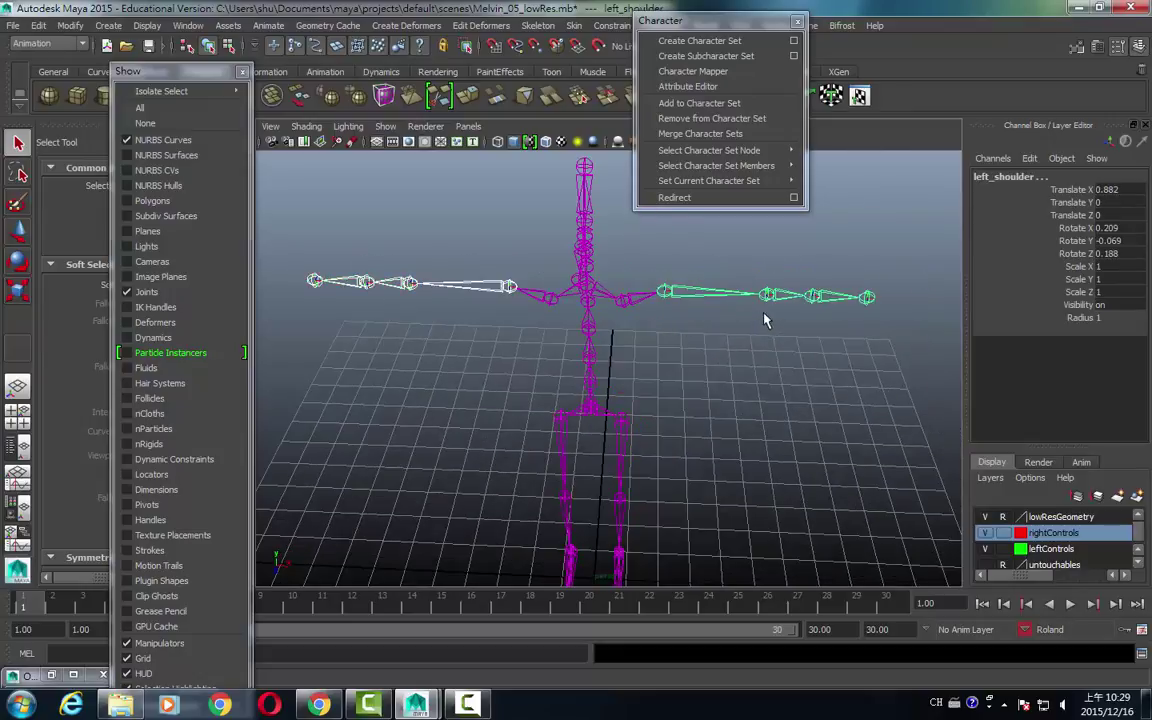
{"action": "left_click", "coordinate": [769, 298], "text": "shift"}
{"action": "mouse_move", "coordinate": [707, 452]}
{"action": "middle_mouse_down", "text": "alt"}
{"action": "mouse_move", "coordinate": [712, 417]}
{"action": "mouse_move", "coordinate": [748, 419]}
{"action": "mouse_move", "coordinate": [730, 406]}
{"action": "mouse_move", "coordinate": [745, 435]}
{"action": "middle_mouse_up", "text": "alt"}
{"action": "right_click_drag", "start_coordinate": [745, 434], "coordinate": [668, 428], "text": "alt"}
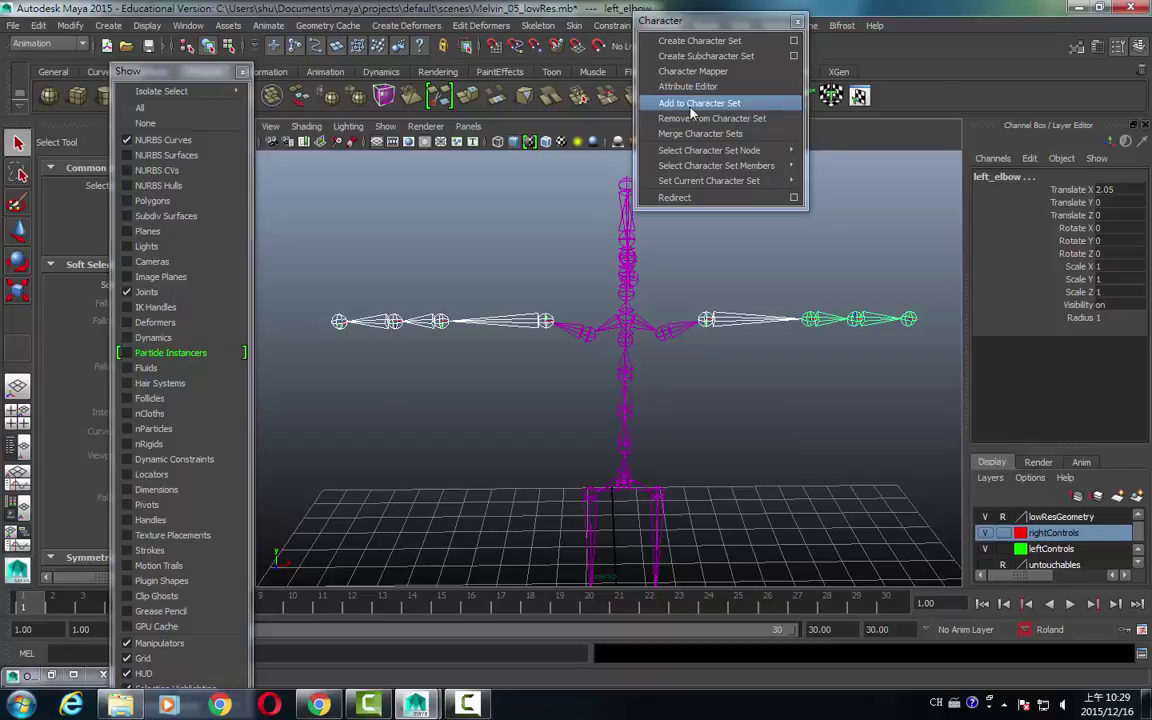
- Open the character set Relationship Editor and expand Roland to list its attributes
{"action": "left_click", "coordinate": [188, 25]}
{"action": "mouse_move", "coordinate": [226, 94]}
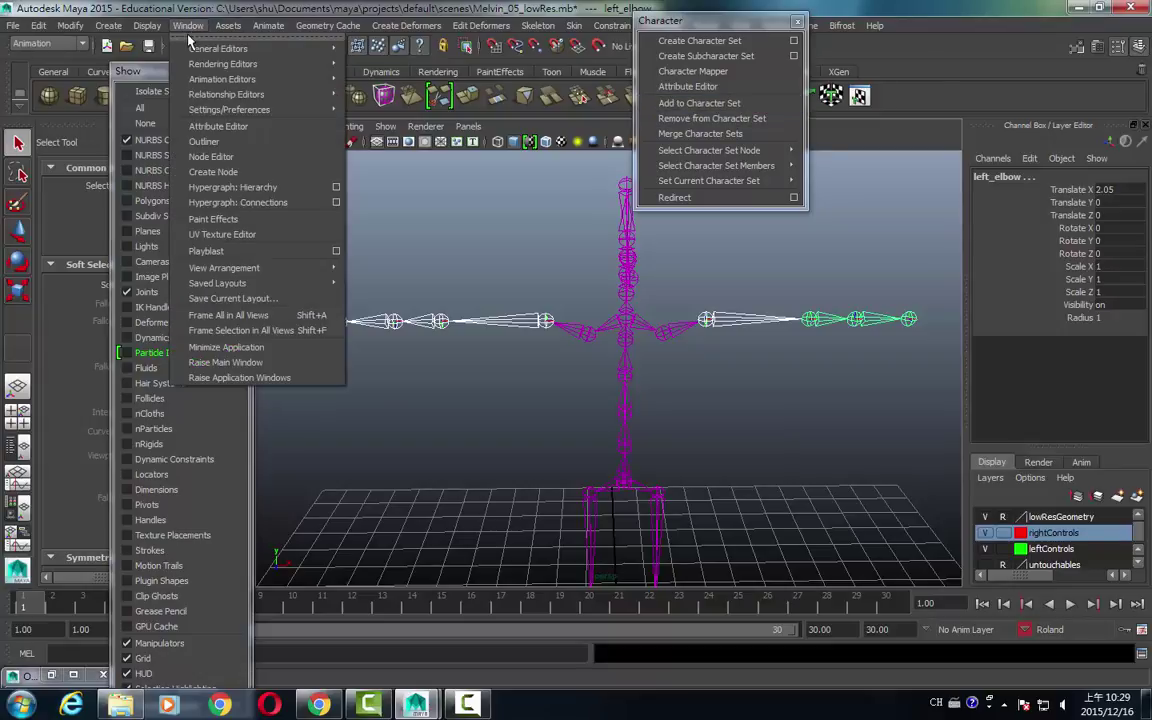
{"action": "left_click", "coordinate": [250, 33]}
{"action": "left_click", "coordinate": [396, 85]}
{"action": "mouse_move", "coordinate": [387, 254]}
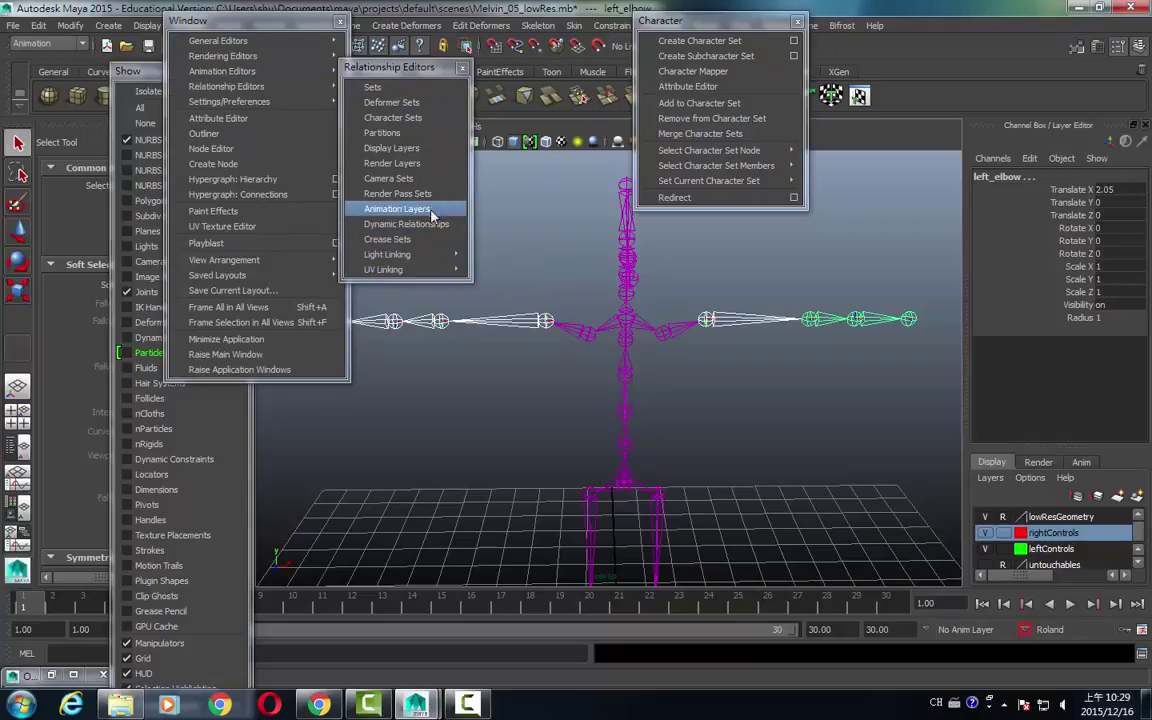
{"action": "left_click", "coordinate": [398, 118]}
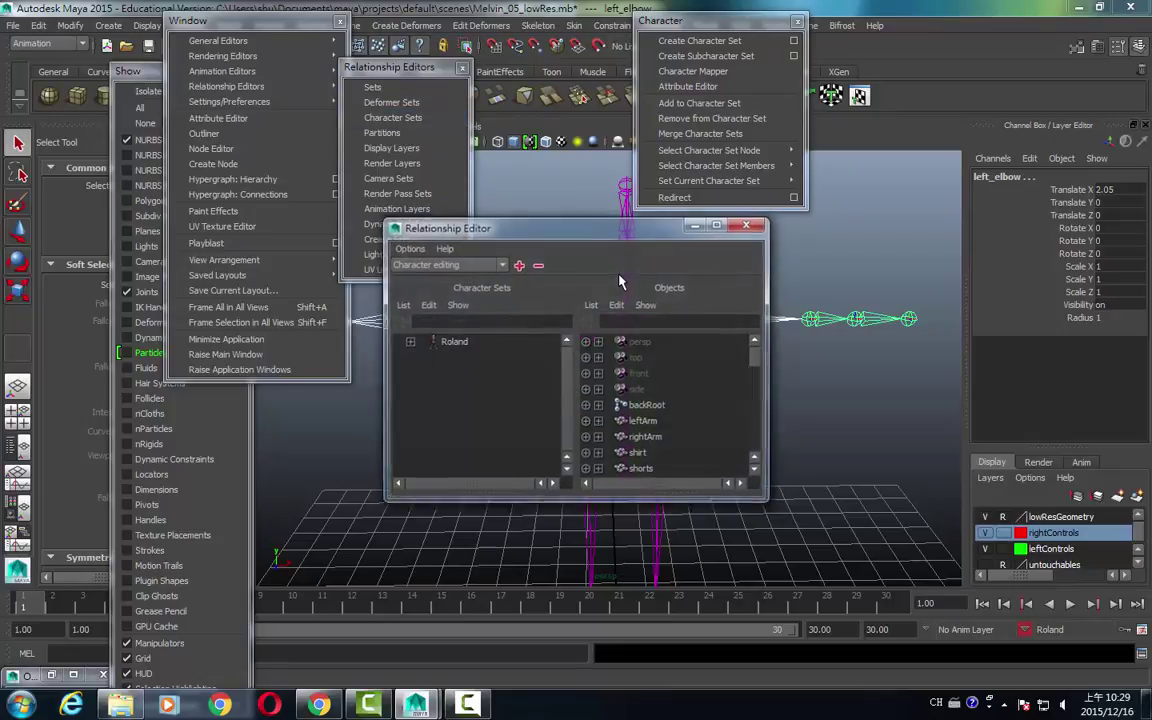
{"action": "left_click", "coordinate": [409, 342]}
{"action": "left_click", "coordinate": [452, 341]}
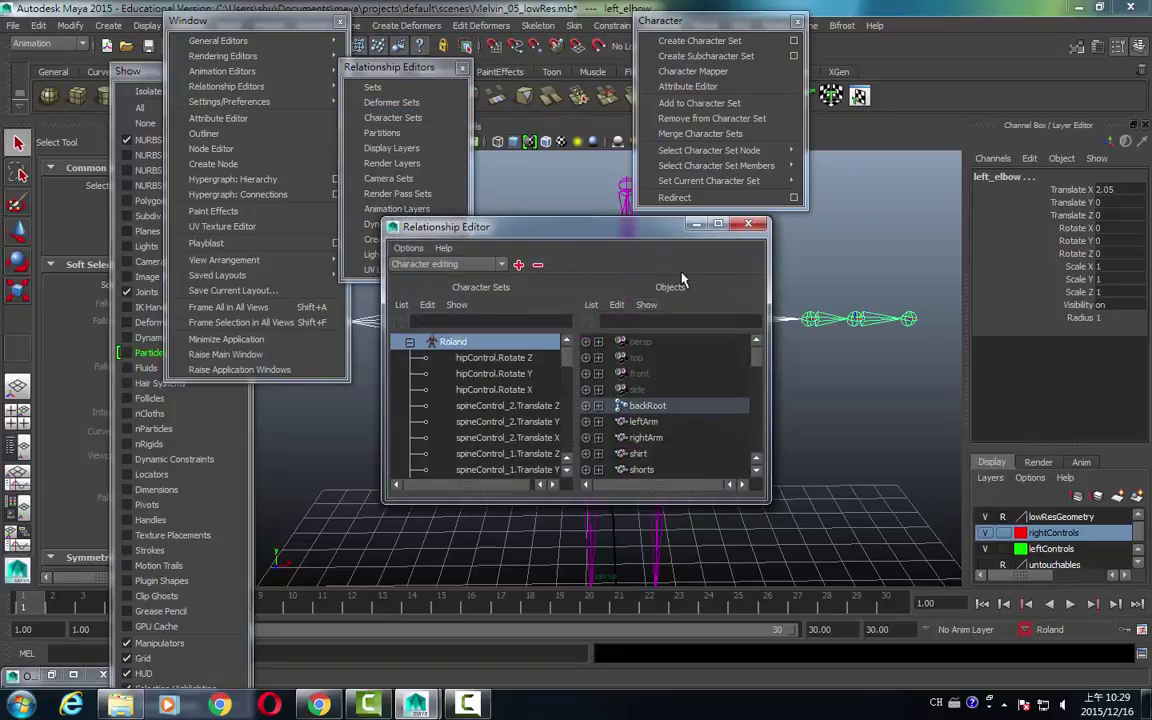
{"action": "left_click_drag", "start_coordinate": [544, 505], "coordinate": [544, 655]}
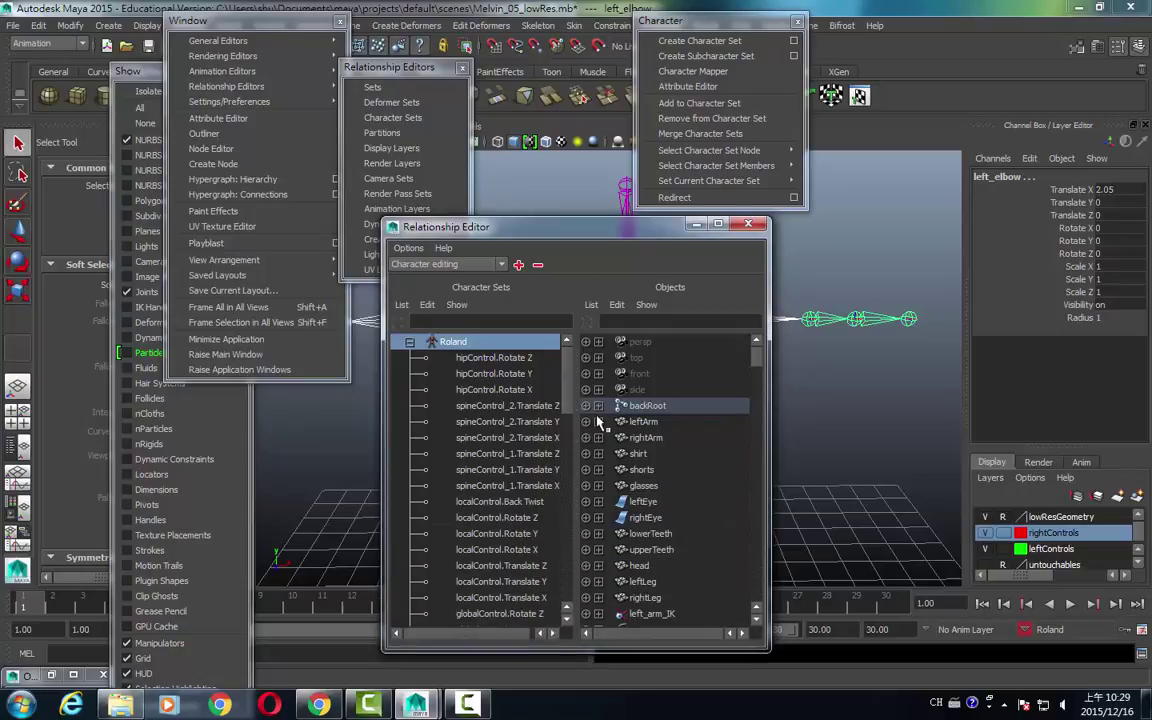
{"action": "left_click_drag", "start_coordinate": [564, 400], "coordinate": [566, 606]}
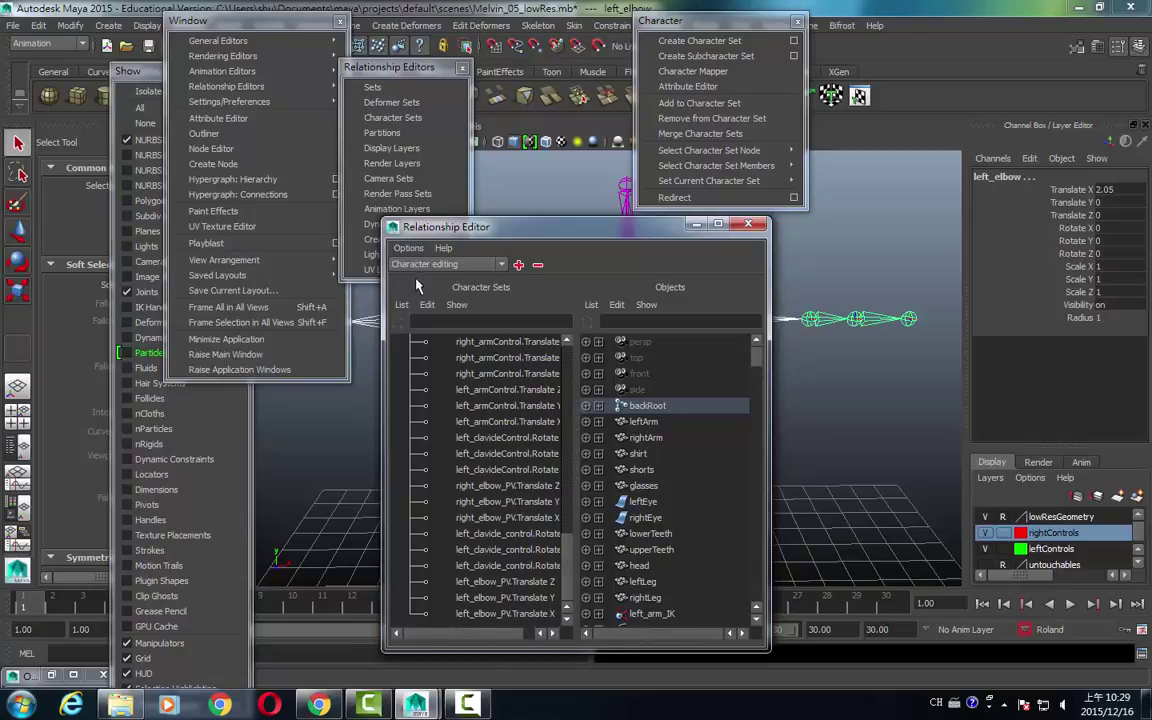
{"action": "scroll", "coordinate": [410, 357], "scroll_direction": "up", "scroll_amount": 5}
{"action": "scroll", "coordinate": [410, 357], "scroll_direction": "up", "scroll_amount": 10}
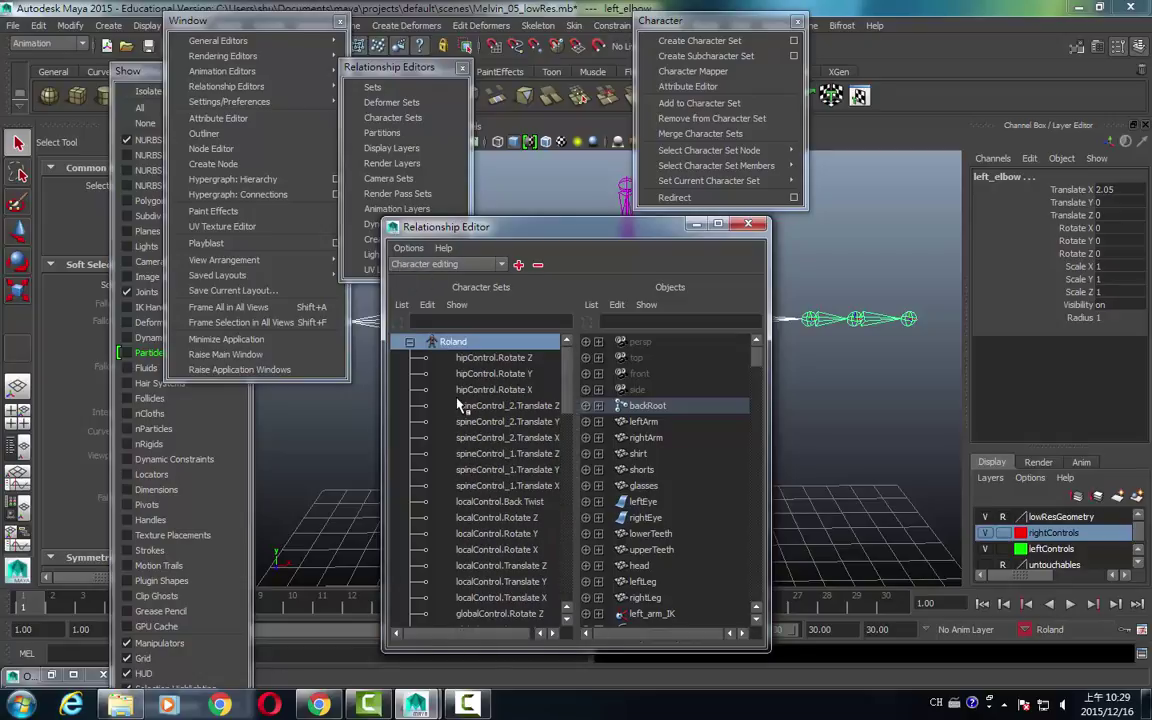
- Add the left elbow to the Roland character set
{"action": "left_click", "coordinate": [427, 306]}
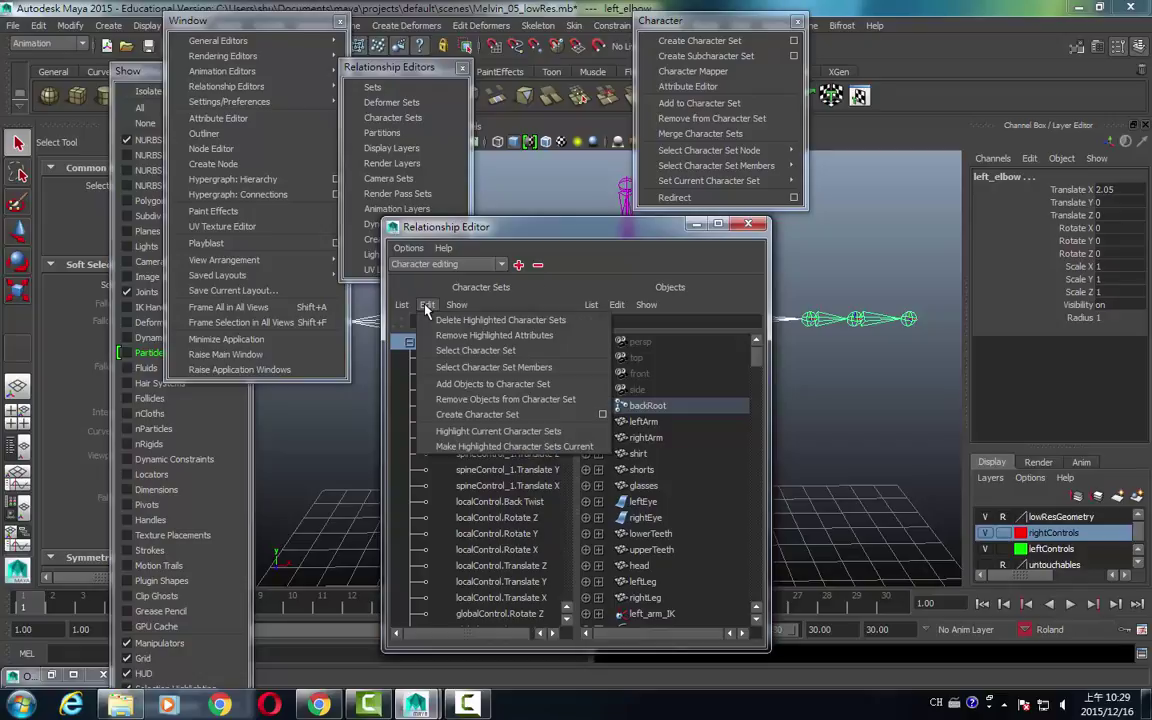
{"action": "left_click", "coordinate": [507, 386]}
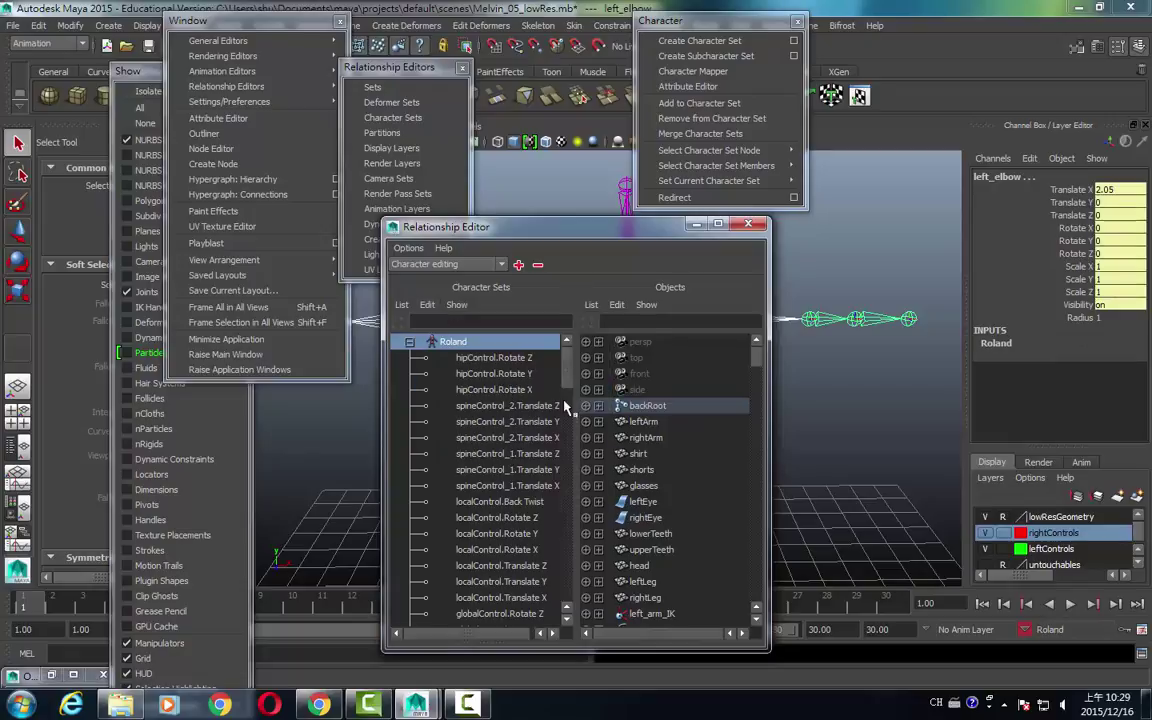
{"action": "left_click_drag", "start_coordinate": [568, 384], "coordinate": [567, 605]}
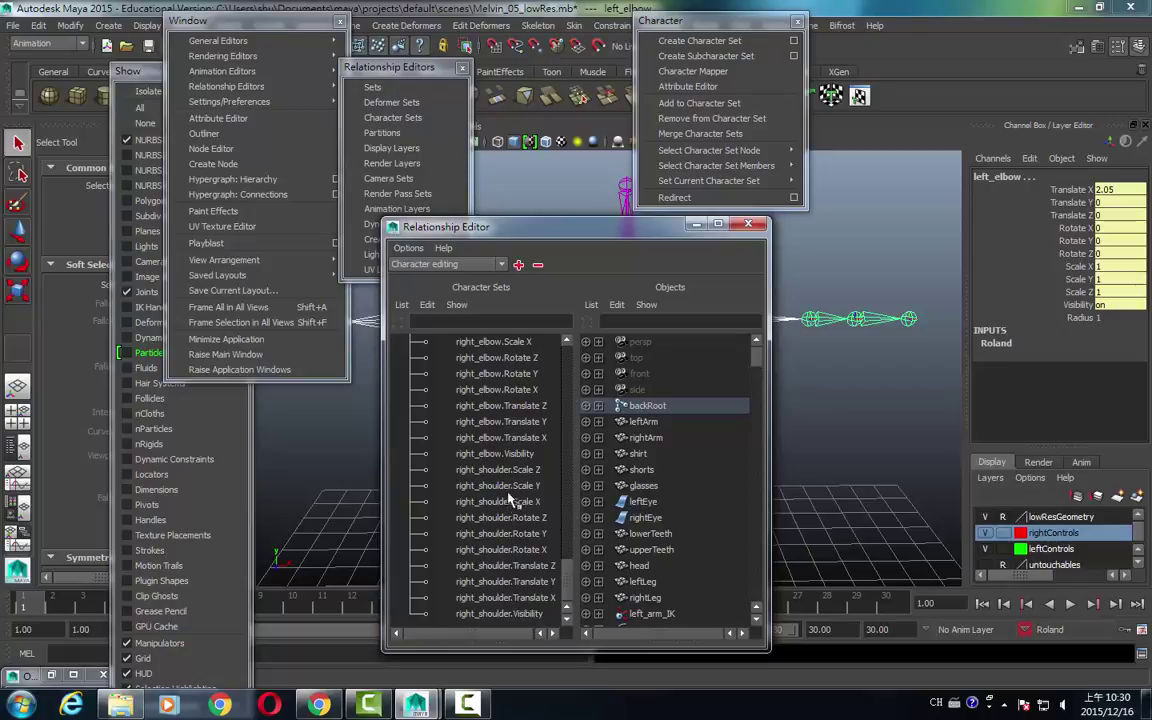
{"action": "scroll", "coordinate": [507, 451], "scroll_direction": "up", "scroll_amount": 5}
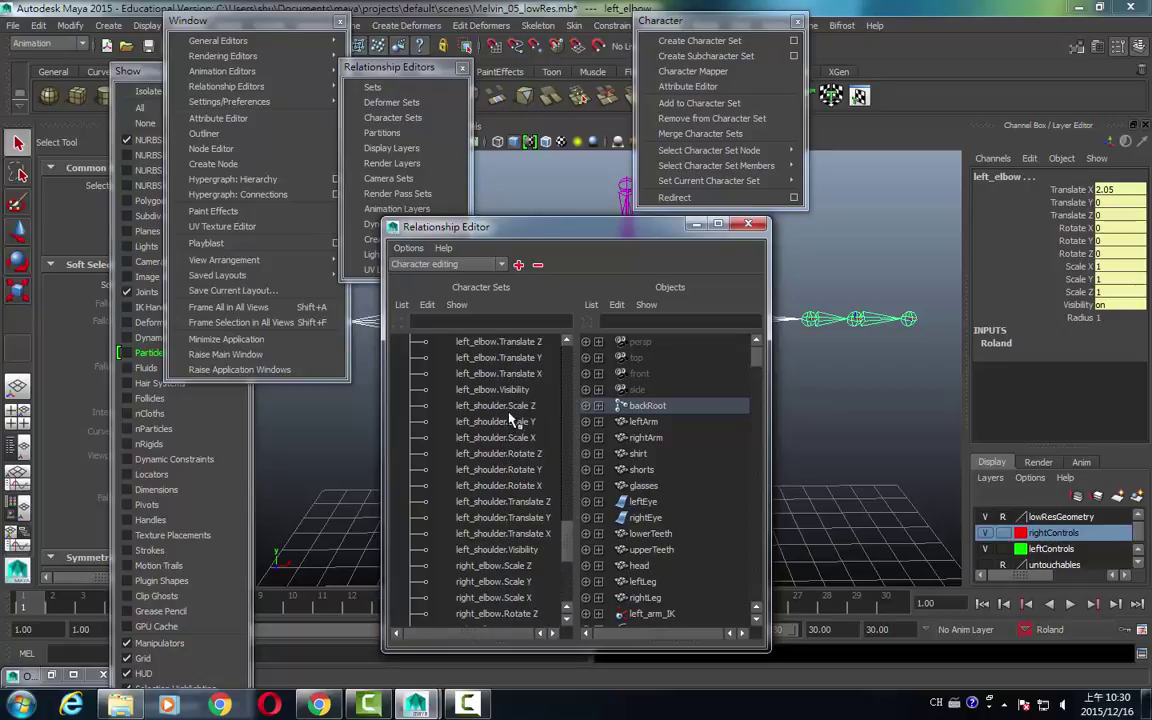
{"action": "scroll", "coordinate": [510, 421], "scroll_direction": "up", "scroll_amount": 3}
- Highlight left_elbow Scale, Translate and Visibility rows plus left_shoulder Scale X/Y/Z
{"action": "left_click", "coordinate": [507, 380]}
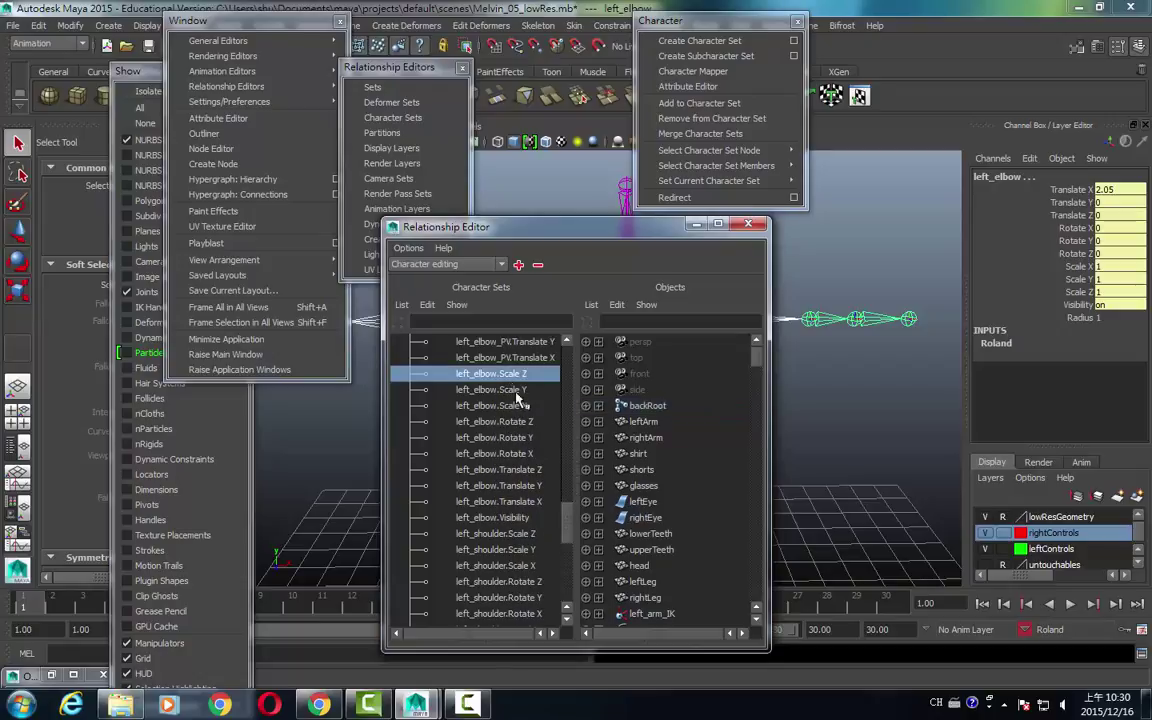
{"action": "left_click", "coordinate": [503, 405], "text": "shift"}
{"action": "left_click", "coordinate": [505, 469], "text": "ctrl"}
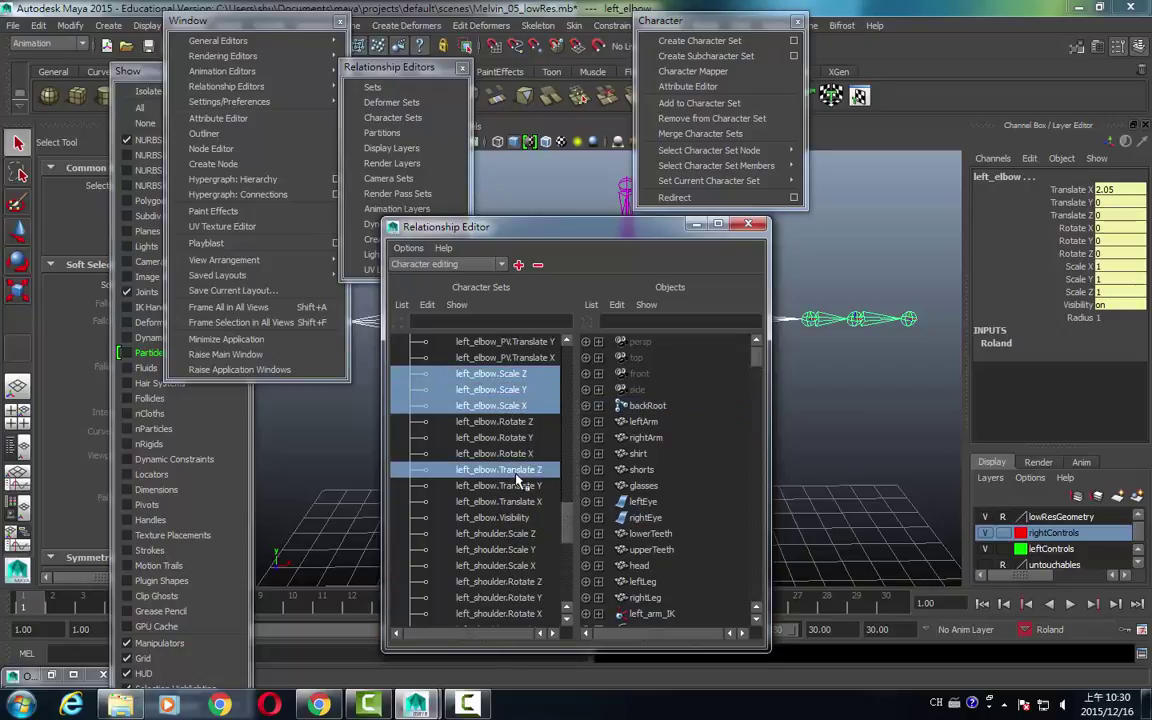
{"action": "left_click", "coordinate": [513, 486], "text": "ctrl"}
{"action": "left_click", "coordinate": [510, 501], "text": "ctrl"}
{"action": "left_click", "coordinate": [505, 517], "text": "ctrl"}
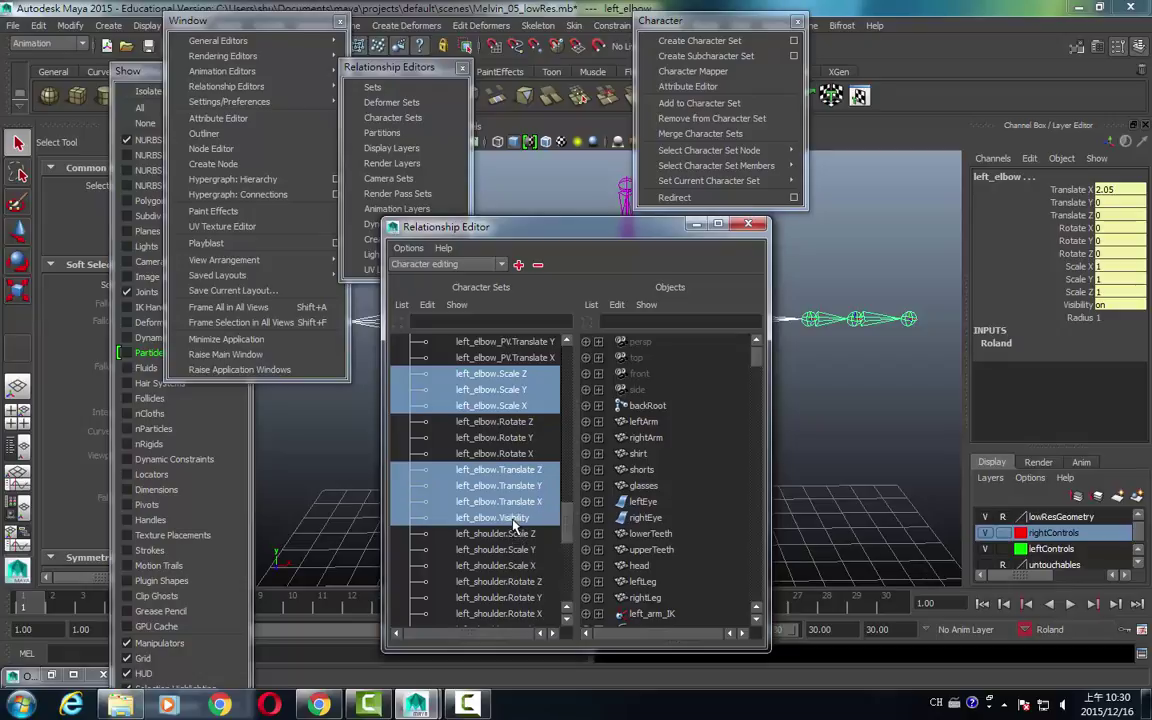
{"action": "scroll", "coordinate": [516, 527], "scroll_direction": "down", "scroll_amount": 5}
{"action": "scroll", "coordinate": [516, 527], "scroll_direction": "up", "scroll_amount": 3}
{"action": "scroll", "coordinate": [516, 527], "scroll_direction": "up", "scroll_amount": 4}
{"action": "scroll", "coordinate": [530, 535], "scroll_direction": "down", "scroll_amount": 2}
{"action": "left_click", "coordinate": [503, 533], "text": "ctrl"}
{"action": "left_click", "coordinate": [510, 549], "text": "ctrl"}
{"action": "left_click", "coordinate": [525, 565], "text": "ctrl"}
{"action": "scroll", "coordinate": [525, 530], "scroll_direction": "down", "scroll_amount": 2}
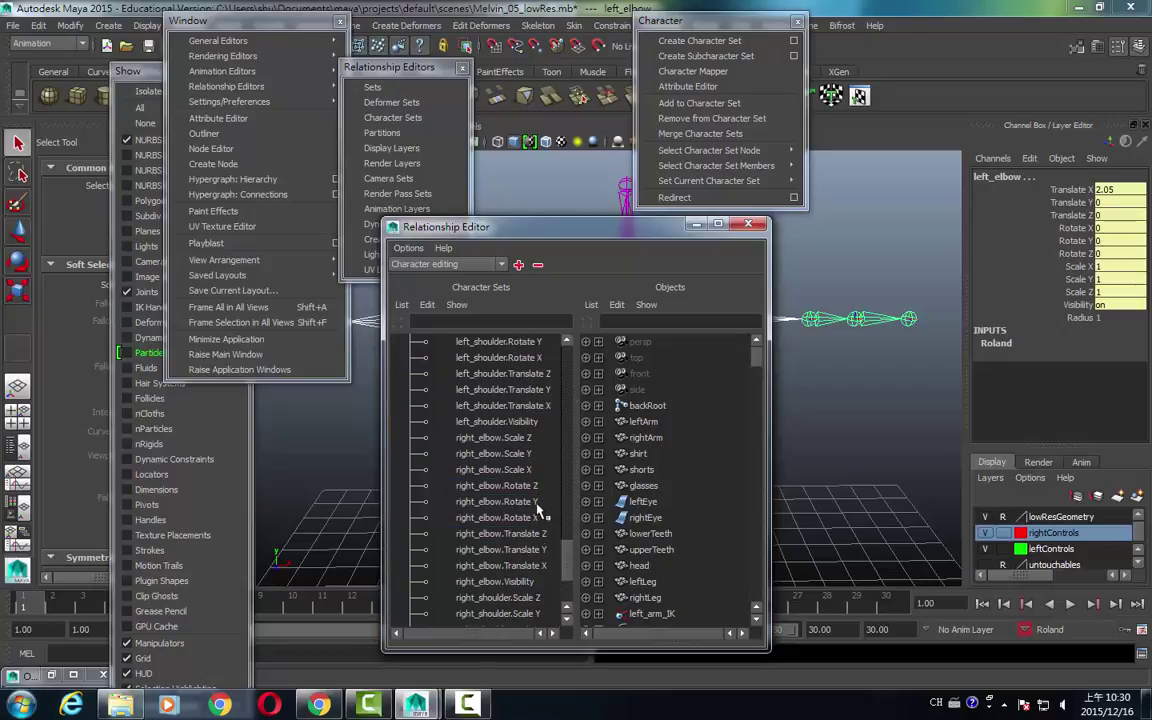
{"action": "scroll", "coordinate": [485, 441], "scroll_direction": "down", "scroll_amount": 2}
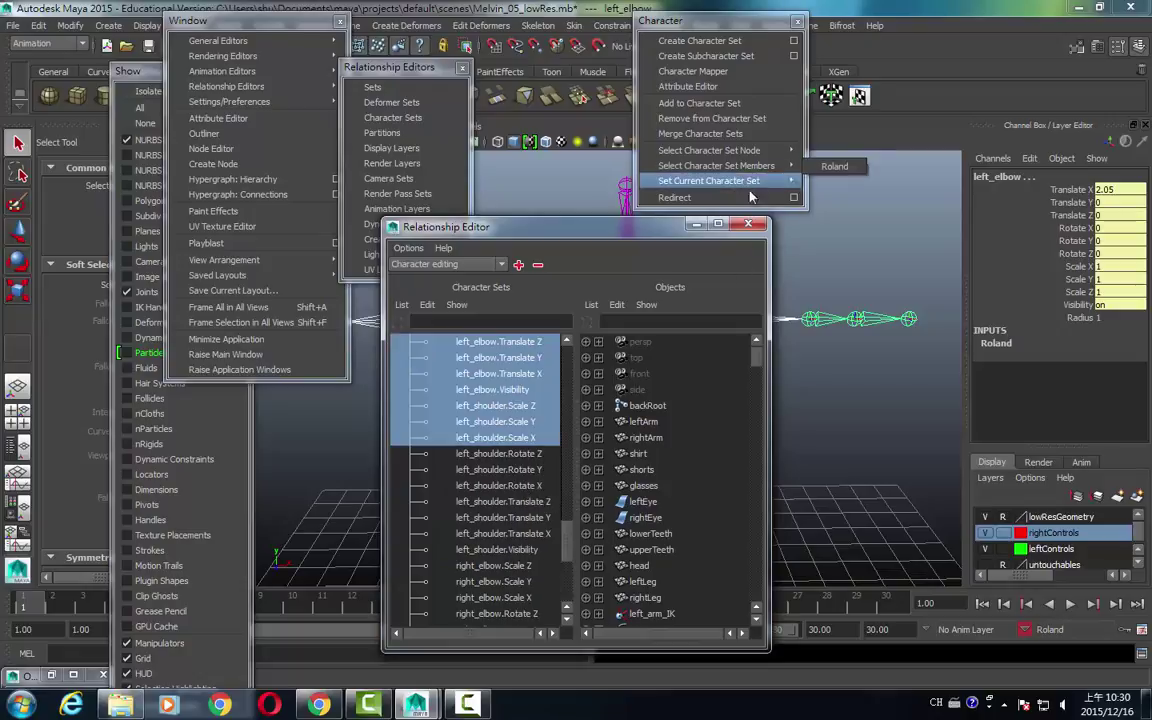
- Maximize the editor and highlight left_shoulder Translate/Visibility and right_elbow Scale/Translate/Visibility rows
{"action": "double_click", "coordinate": [650, 226]}
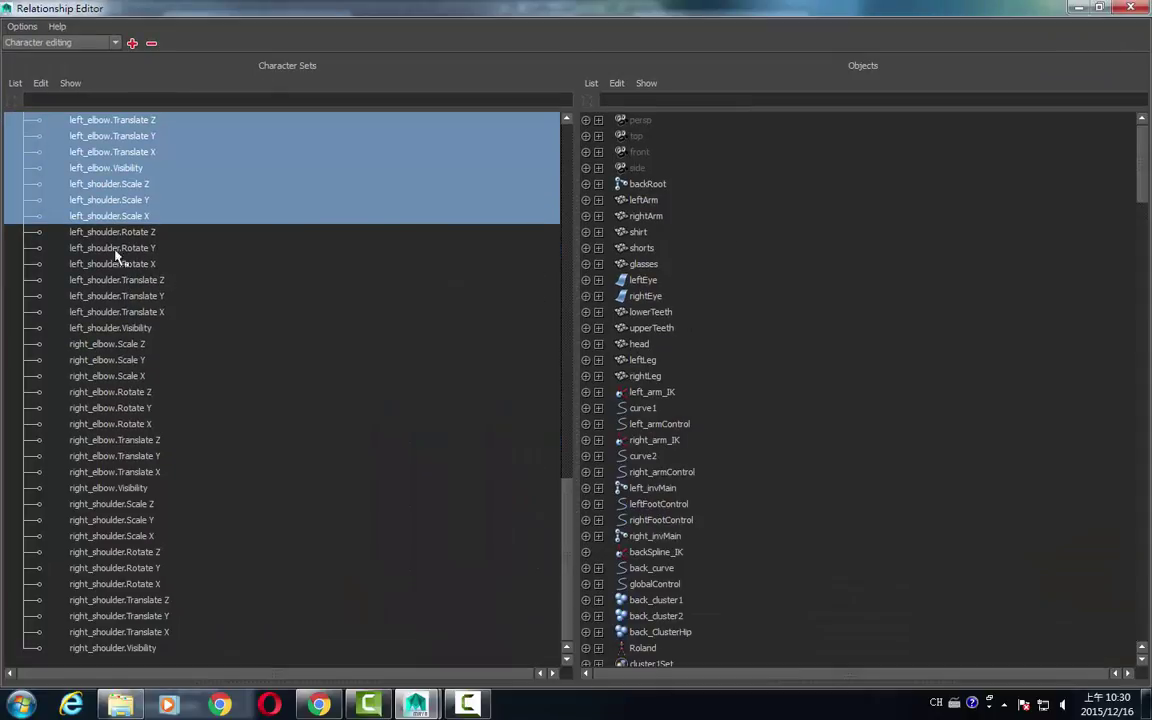
{"action": "left_click", "coordinate": [121, 281], "text": "ctrl"}
{"action": "left_click", "coordinate": [120, 296], "text": "ctrl"}
{"action": "left_click", "coordinate": [119, 313], "text": "ctrl"}
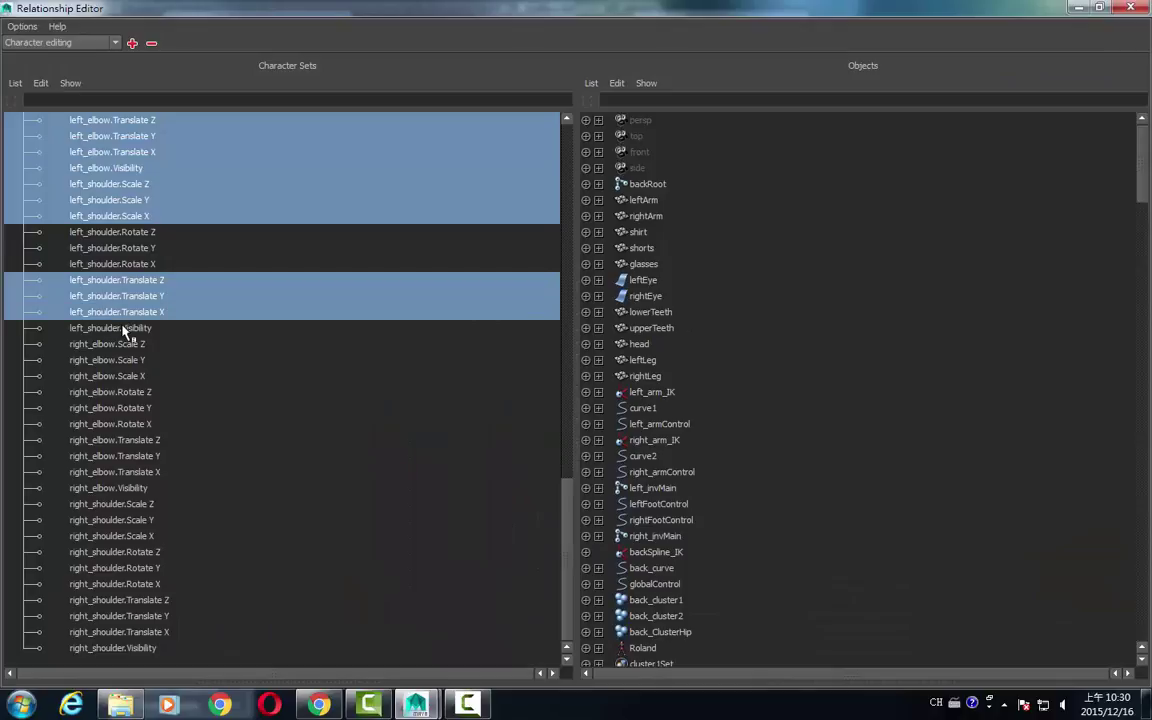
{"action": "left_click", "coordinate": [125, 328], "text": "ctrl"}
{"action": "left_click", "coordinate": [130, 344], "text": "ctrl"}
{"action": "left_click", "coordinate": [134, 361], "text": "ctrl"}
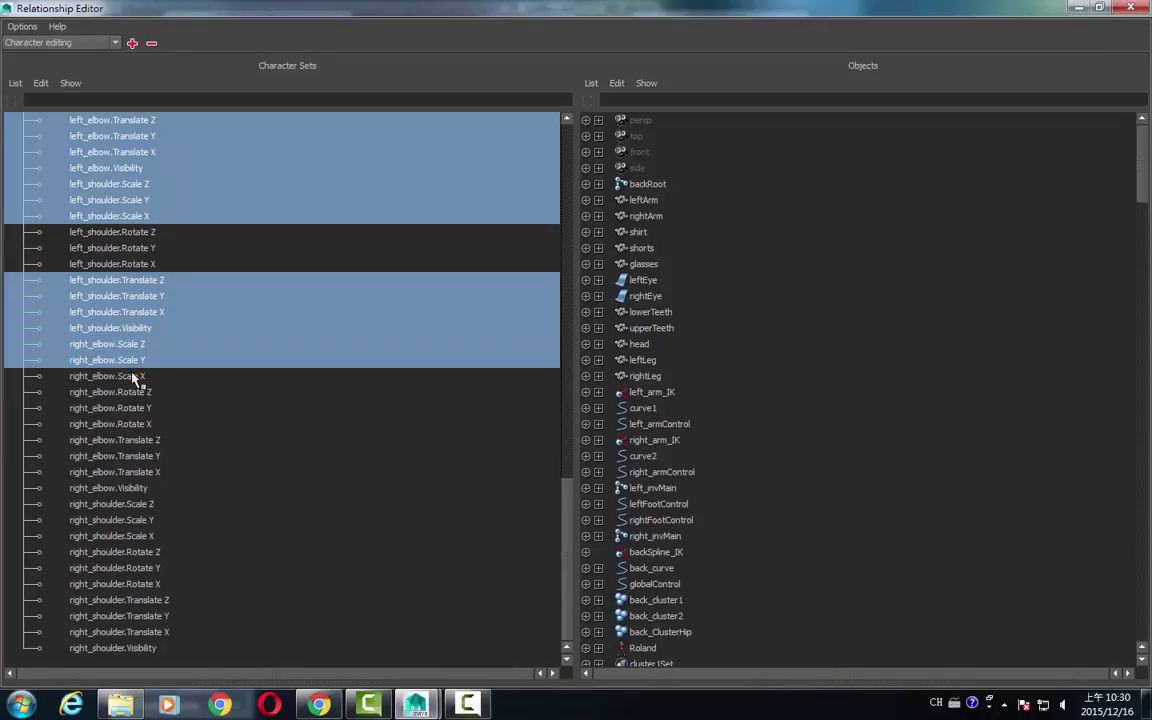
{"action": "left_click", "coordinate": [130, 376], "text": "ctrl"}
{"action": "left_click", "coordinate": [135, 441], "text": "ctrl"}
{"action": "left_click", "coordinate": [132, 457], "text": "ctrl"}
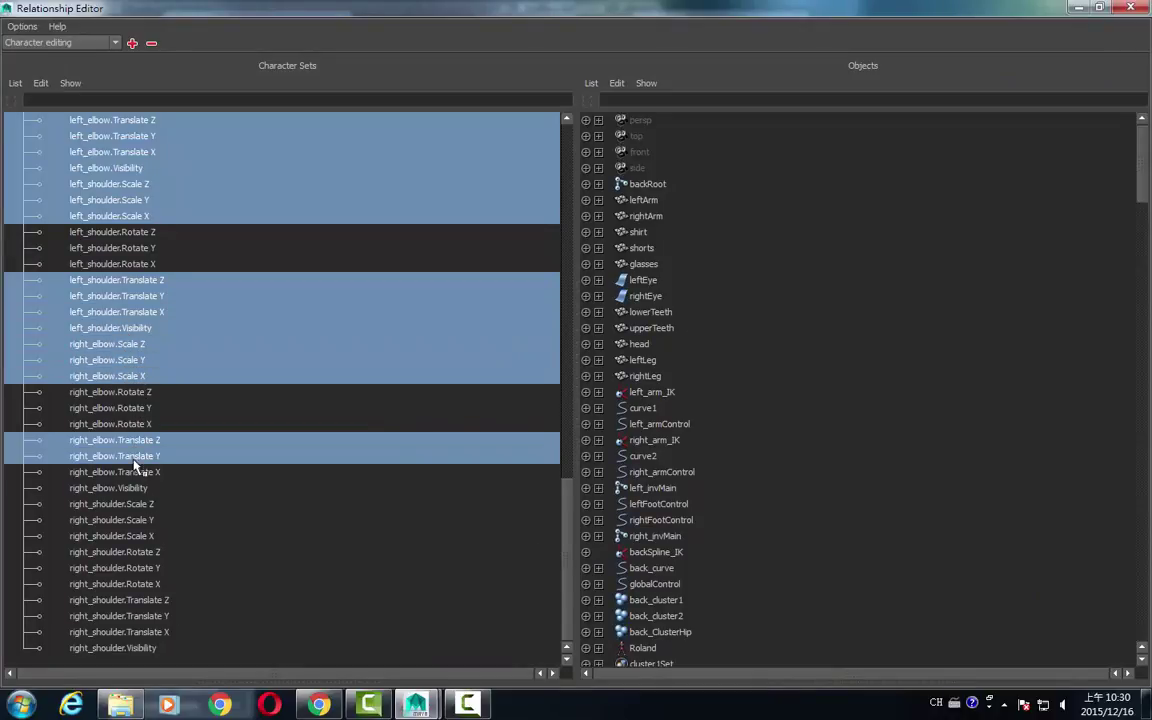
{"action": "left_click", "coordinate": [138, 472], "text": "ctrl"}
{"action": "left_click", "coordinate": [142, 488], "text": "ctrl"}
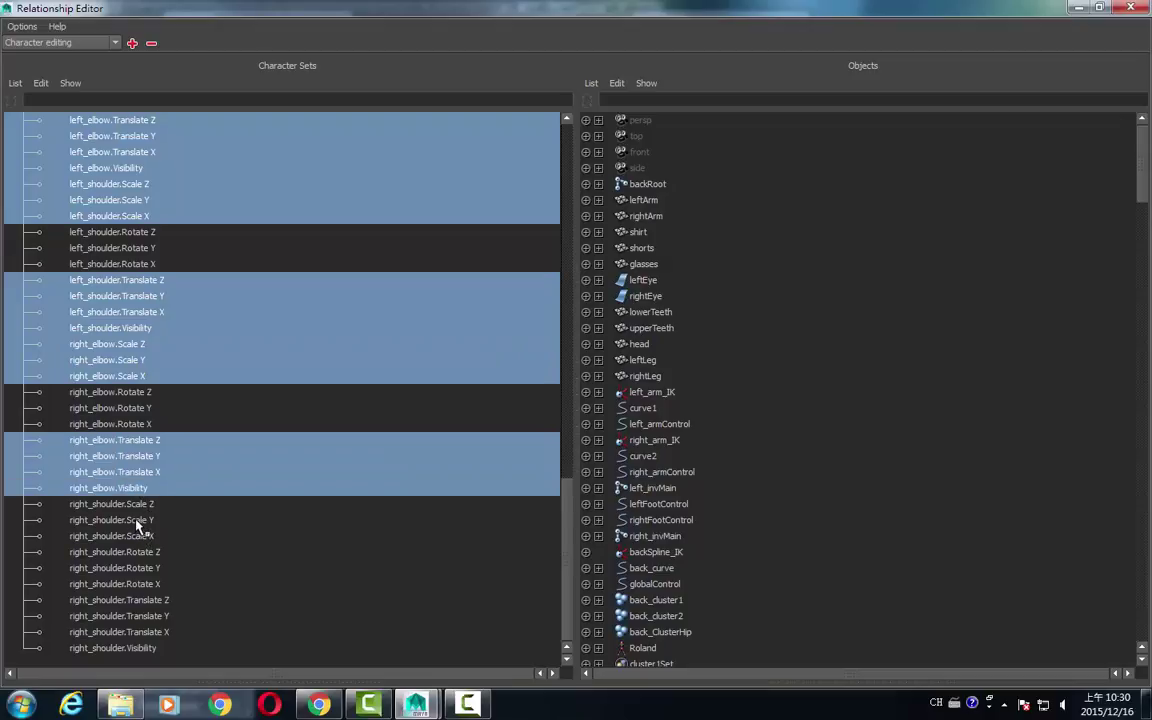
- Highlight right_shoulder Scale X/Y/Z, Translate X/Y/Z and Visibility rows
{"action": "left_click", "coordinate": [125, 504], "text": "ctrl"}
{"action": "left_click", "coordinate": [130, 520], "text": "ctrl"}
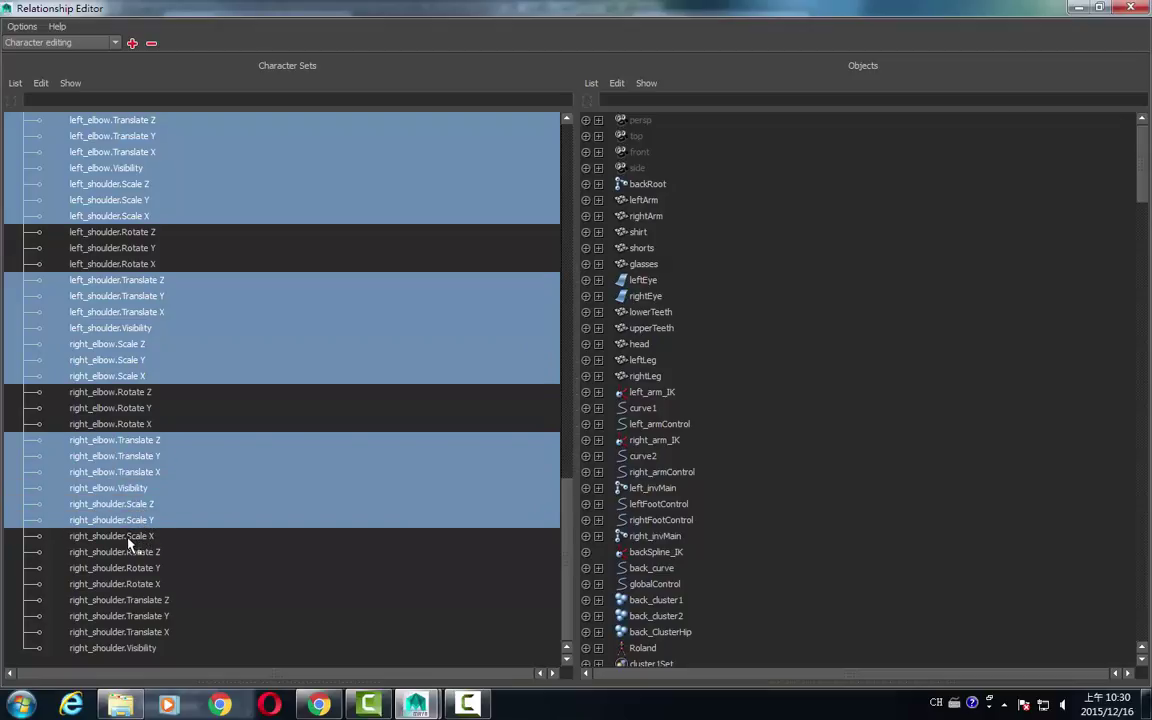
{"action": "left_click", "coordinate": [128, 537], "text": "ctrl"}
{"action": "left_click", "coordinate": [150, 601], "text": "ctrl"}
{"action": "left_click", "coordinate": [150, 617], "text": "ctrl"}
{"action": "left_click", "coordinate": [138, 633], "text": "ctrl"}
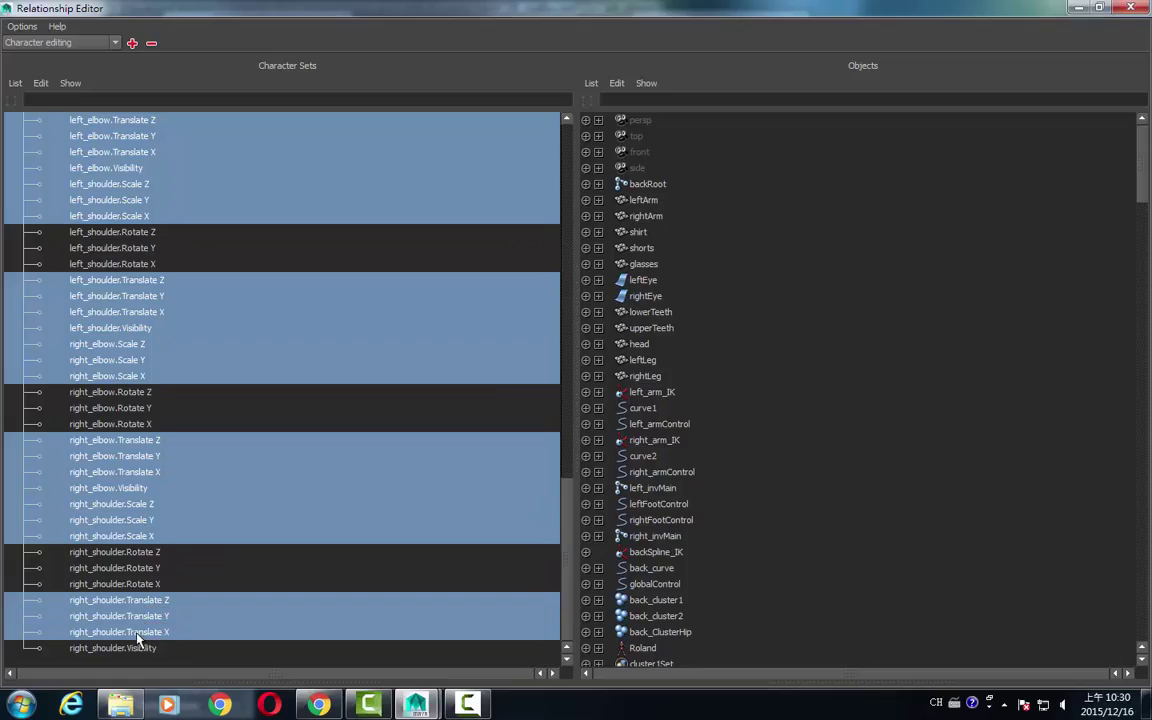
{"action": "left_click", "coordinate": [135, 648], "text": "ctrl"}
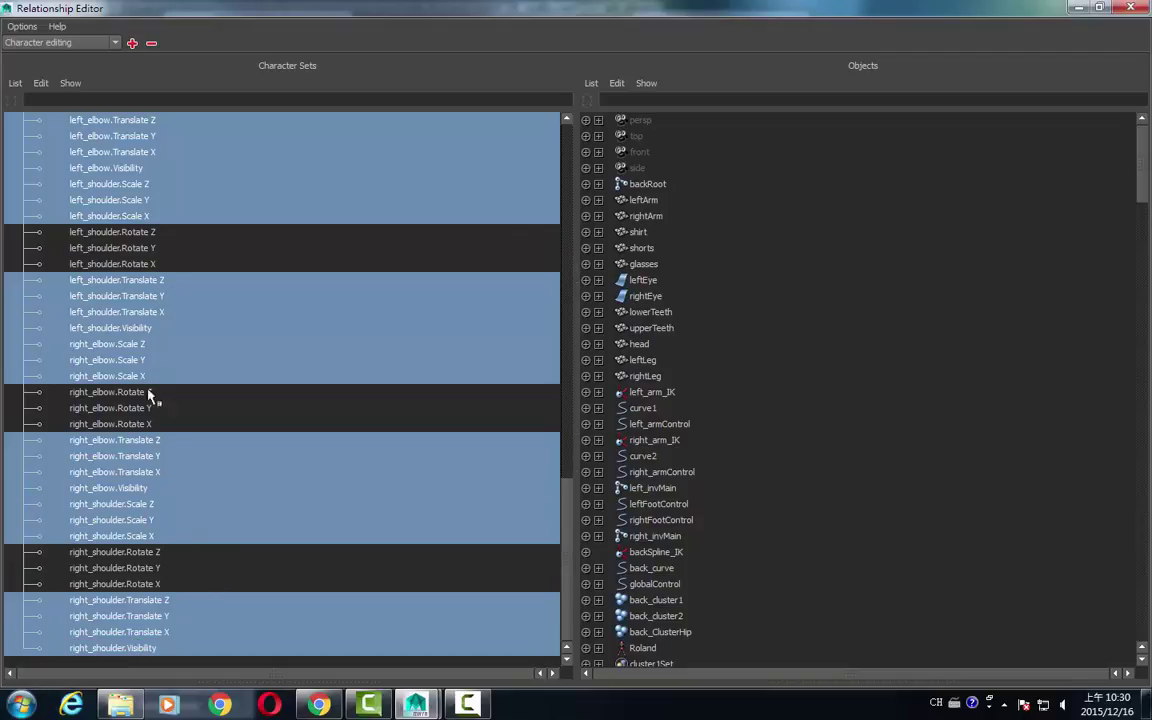
{"action": "scroll", "coordinate": [153, 570], "scroll_direction": "up", "scroll_amount": 5}
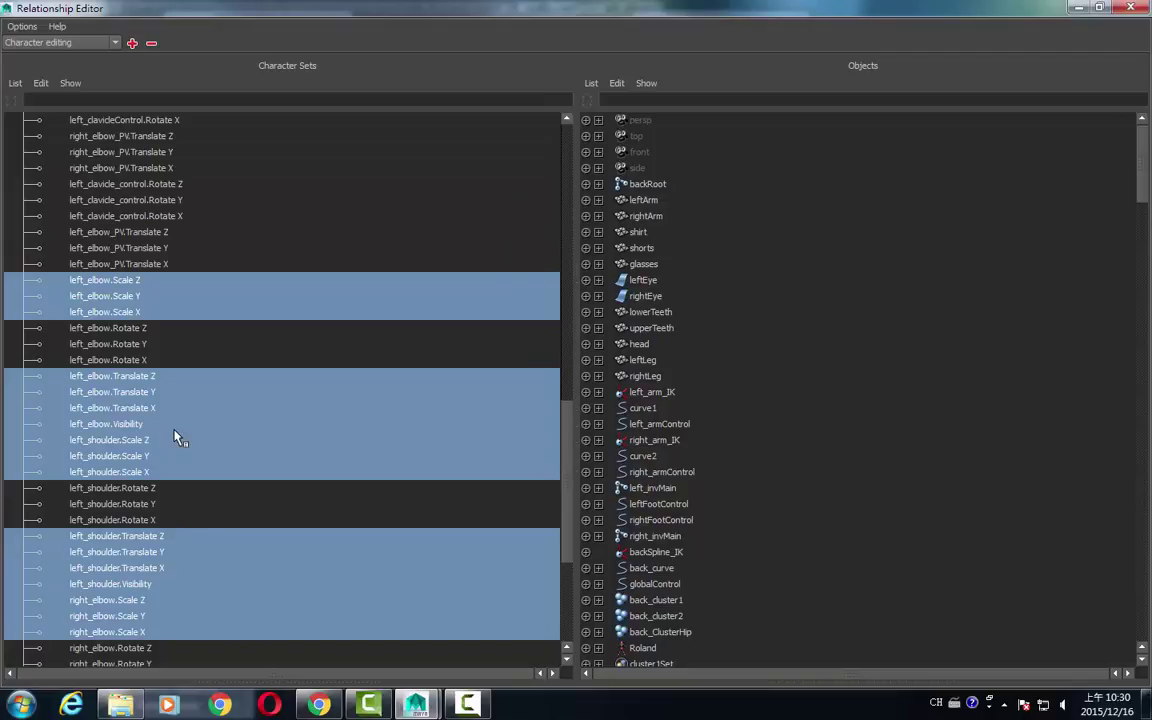
{"action": "scroll", "coordinate": [175, 437], "scroll_direction": "down", "scroll_amount": 3}
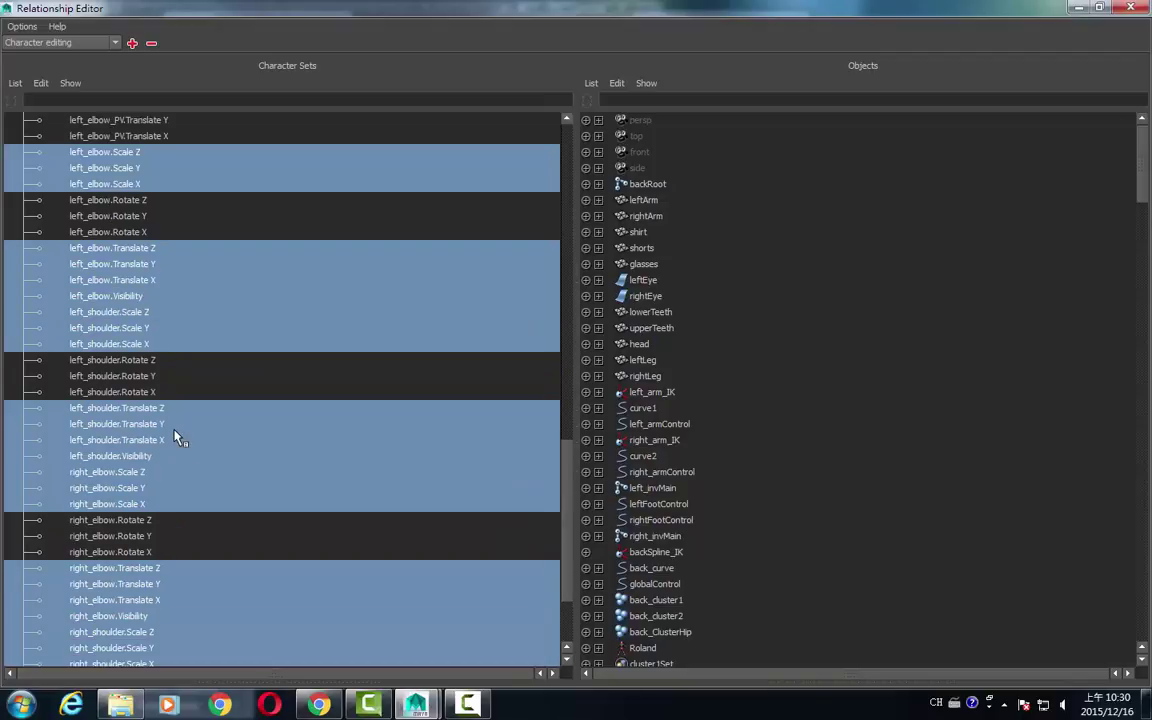
{"action": "scroll", "coordinate": [175, 437], "scroll_direction": "down", "scroll_amount": 3}
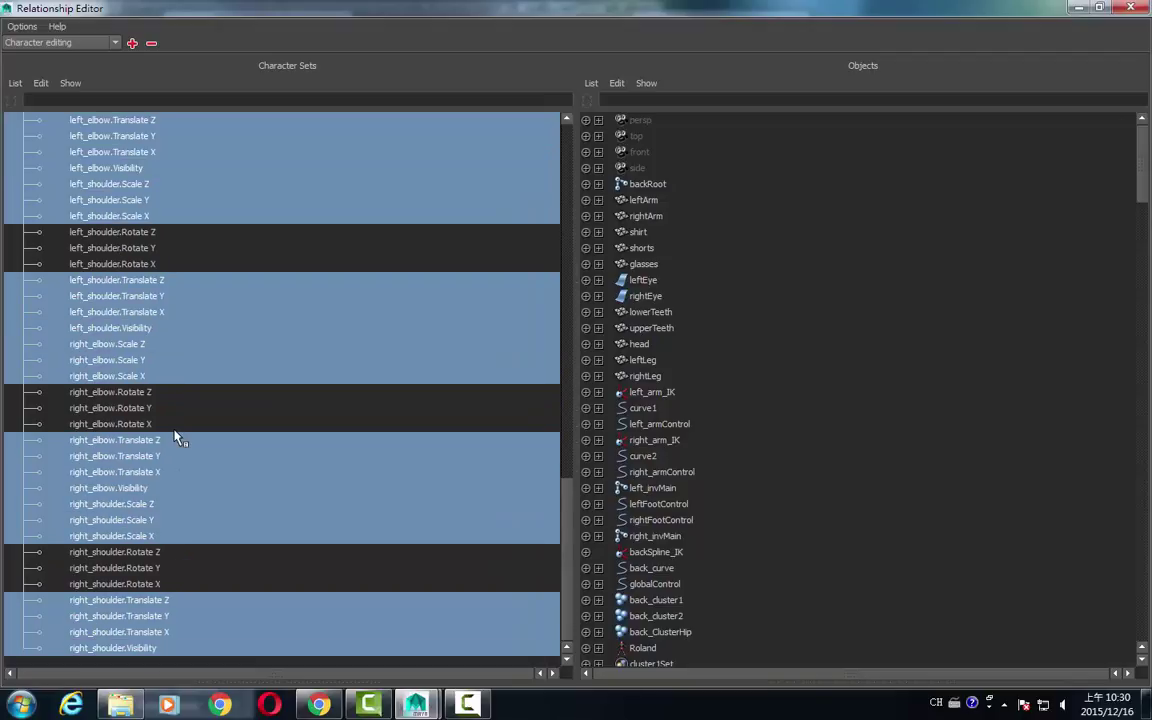
{"action": "scroll", "coordinate": [175, 437], "scroll_direction": "down", "scroll_amount": 3}
{"action": "scroll", "coordinate": [175, 437], "scroll_direction": "up", "scroll_amount": 2}
{"action": "scroll", "coordinate": [175, 437], "scroll_direction": "up", "scroll_amount": 1}
{"action": "scroll", "coordinate": [175, 437], "scroll_direction": "up", "scroll_amount": 8}
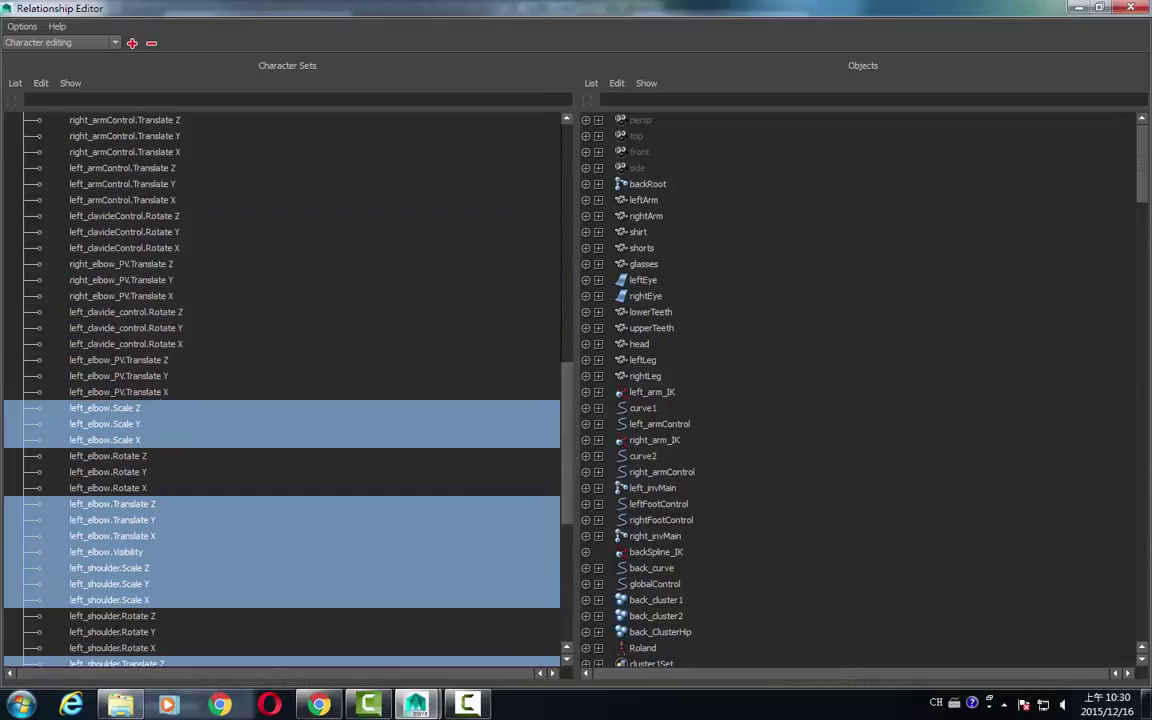
- Remove the highlighted scale, translate and visibility channels from Roland and close the editor
{"action": "left_click", "coordinate": [41, 86]}
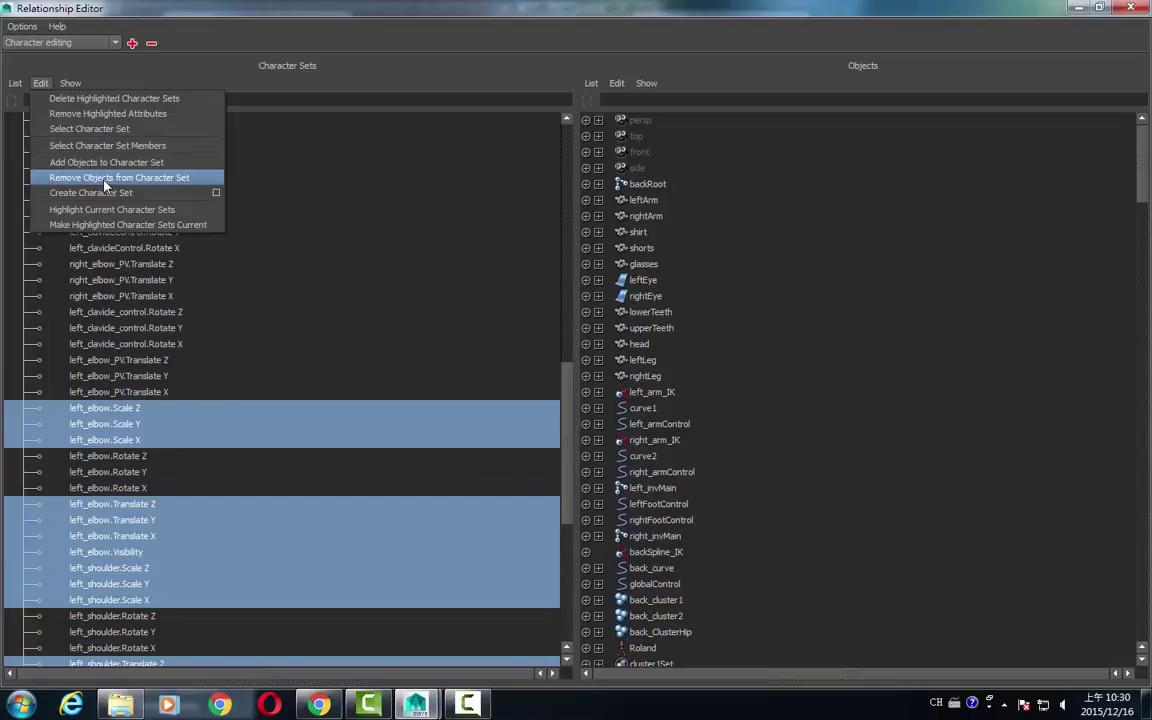
{"action": "left_click", "coordinate": [141, 124]}
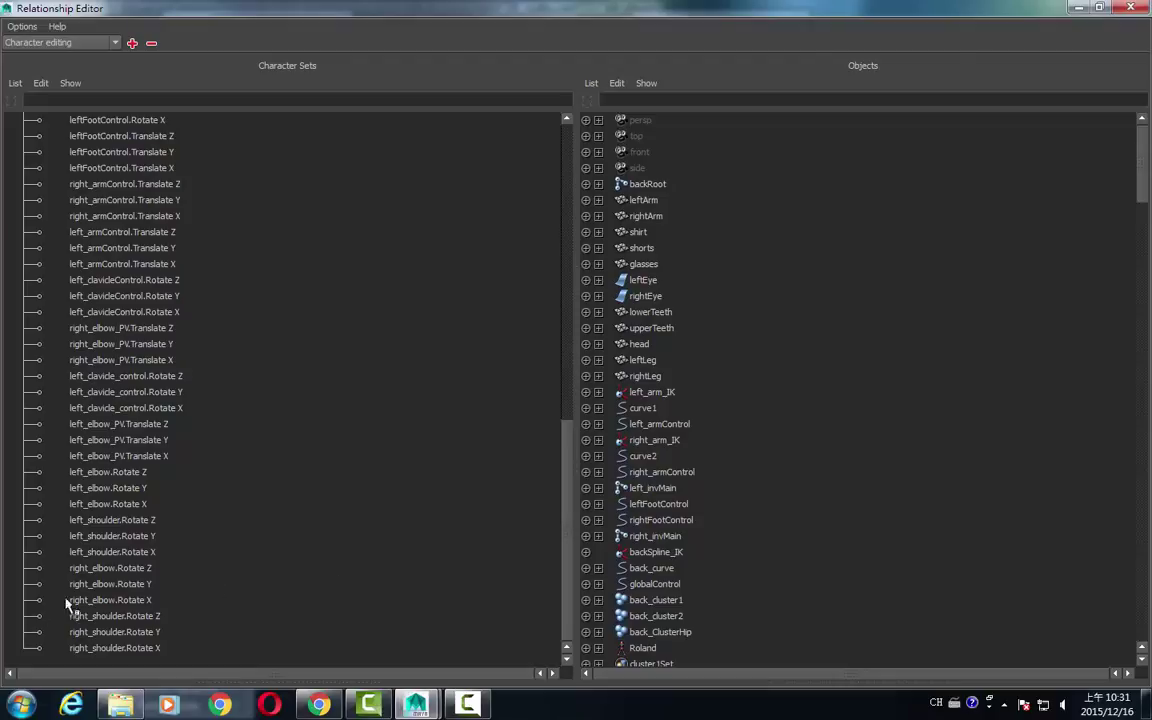
{"action": "left_click_drag", "start_coordinate": [105, 432], "coordinate": [128, 666]}
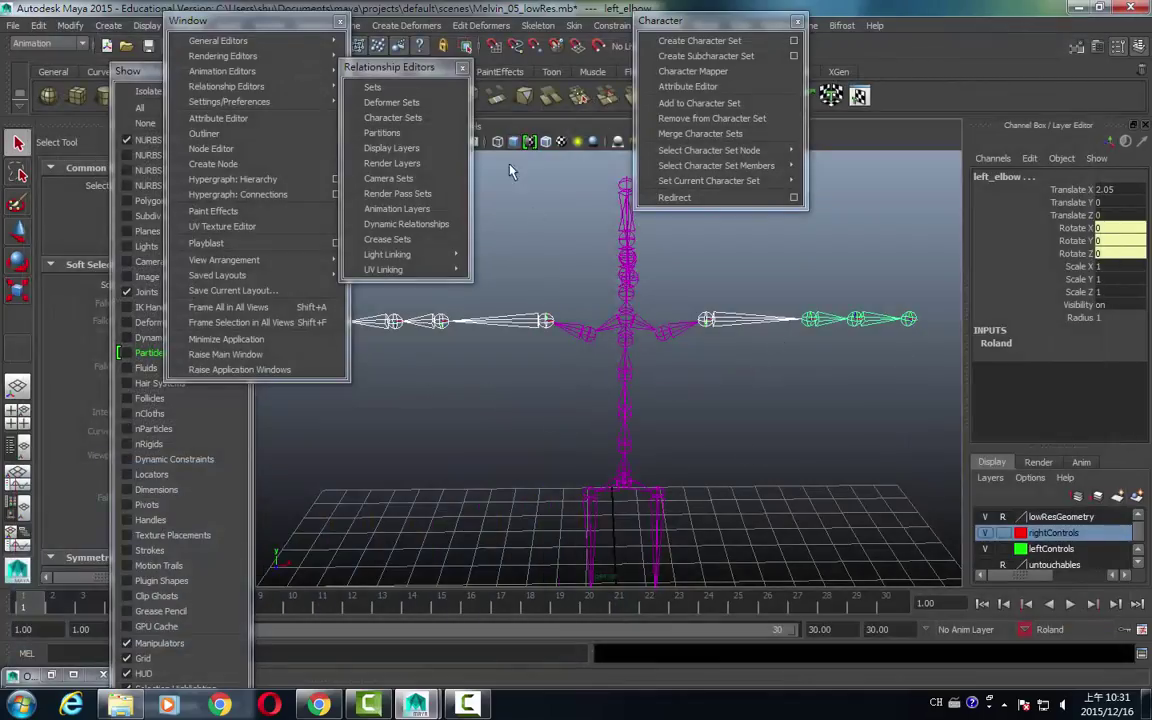
- Close the torn-off Window, Relationship Editors and Character menus and set Show to All
{"action": "left_click", "coordinate": [461, 67]}
{"action": "left_click", "coordinate": [340, 21]}
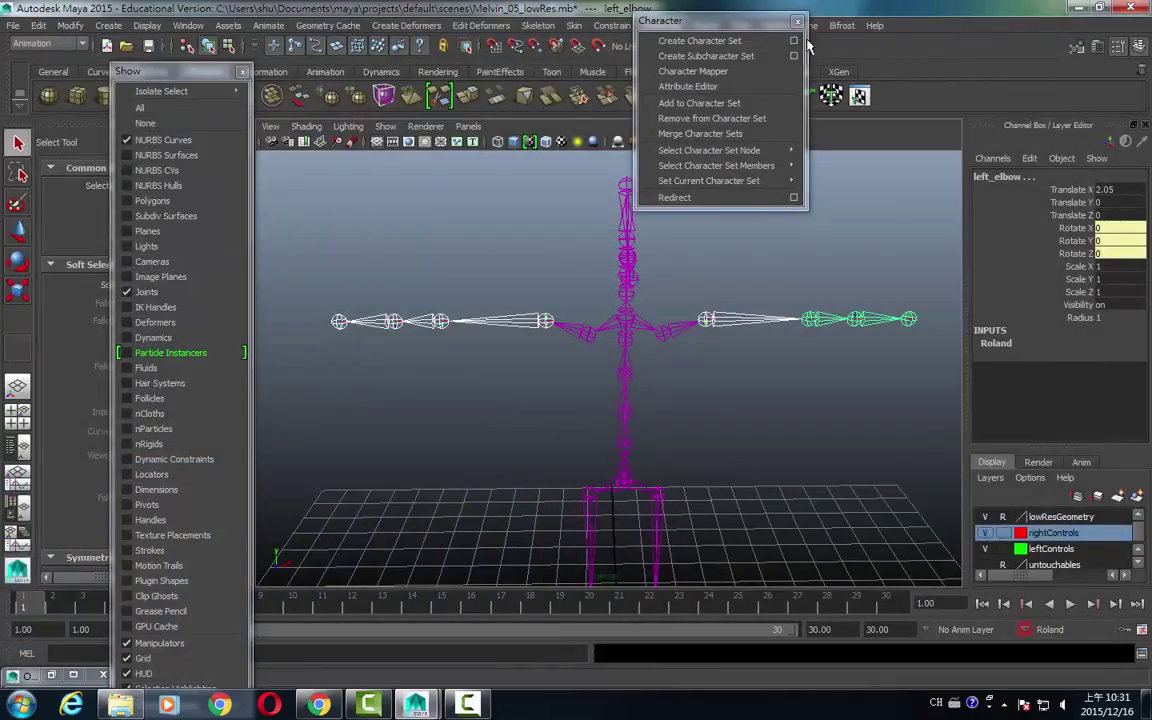
{"action": "left_click", "coordinate": [797, 21]}
{"action": "left_click", "coordinate": [233, 108]}
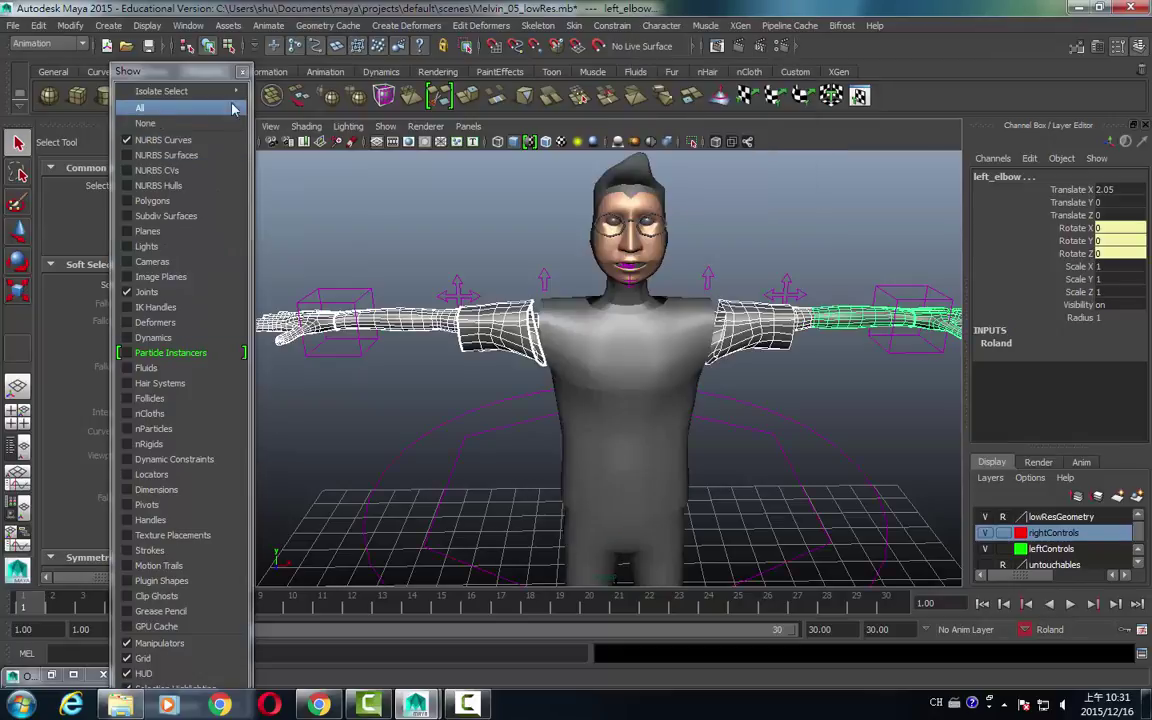
{"action": "left_click", "coordinate": [243, 73]}
- Deselect everything and orbit to frame the whole character
{"action": "left_click", "coordinate": [843, 368]}
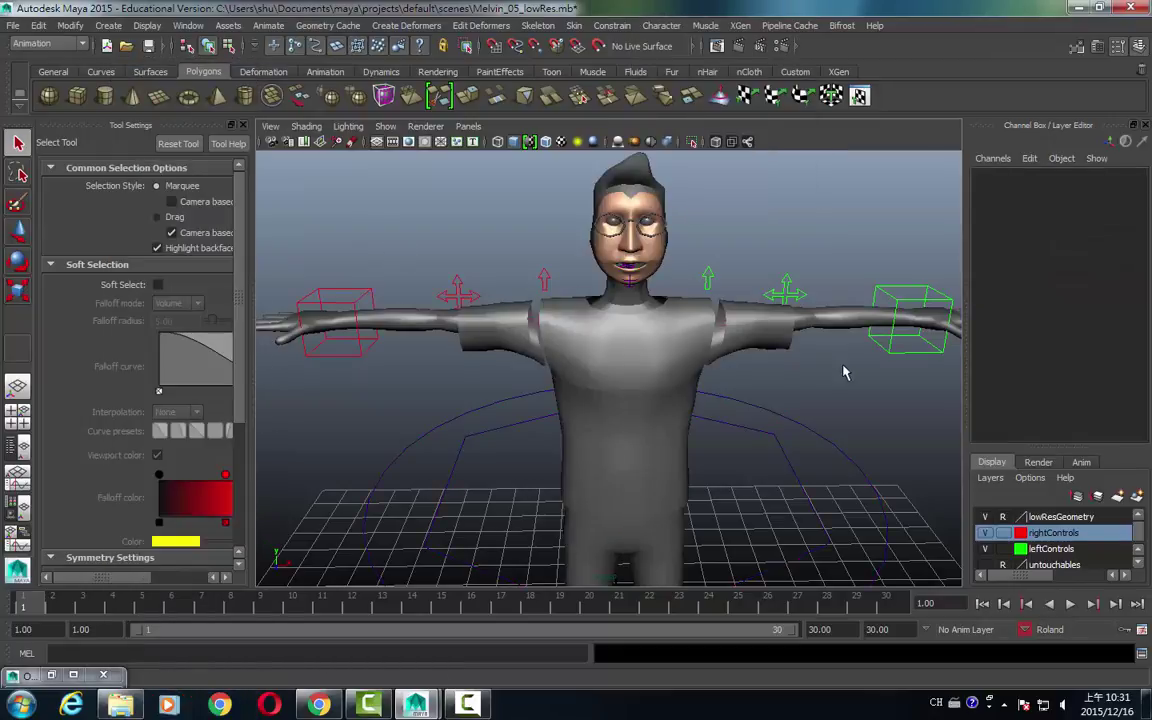
{"action": "scroll", "coordinate": [843, 368], "scroll_direction": "down", "scroll_amount": 5}
{"action": "mouse_move", "coordinate": [600, 420]}
{"action": "left_mouse_down", "text": "alt"}
{"action": "mouse_move", "coordinate": [481, 421]}
{"action": "mouse_move", "coordinate": [3, 64]}
{"action": "left_mouse_up", "text": "alt"}
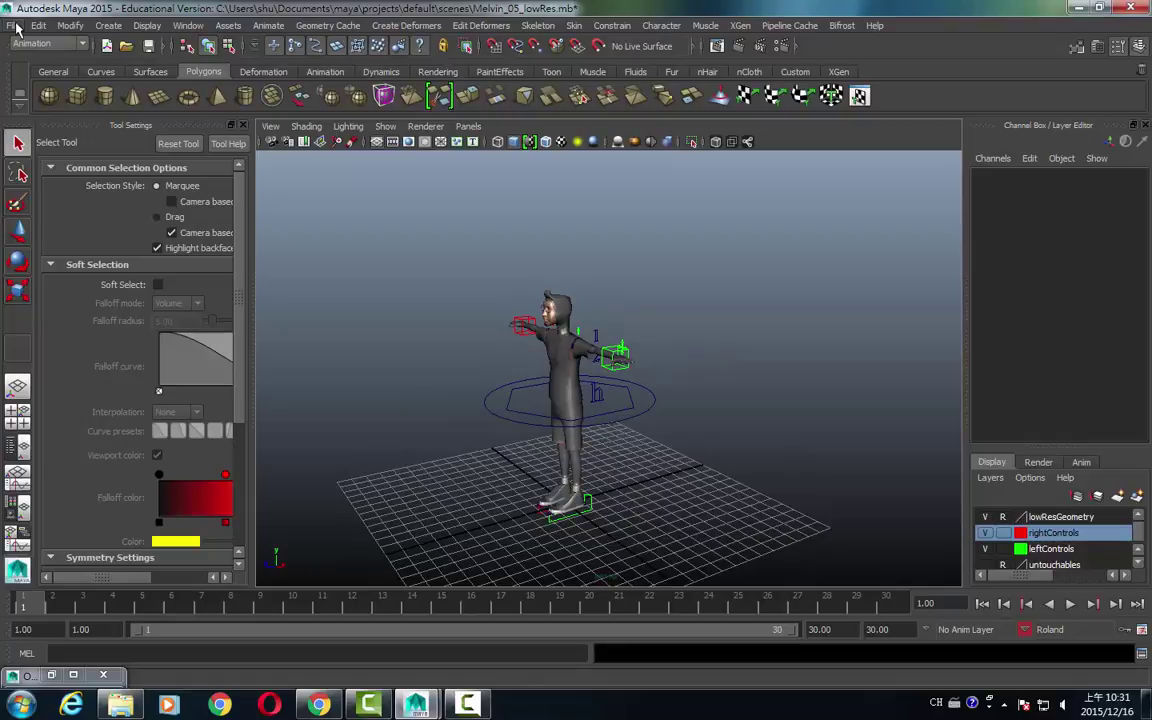
{"action": "left_click", "coordinate": [16, 26]}
- Save Scene As, replacing the name Melvin_05_lowRes.mb with RolandWalk.mb
{"action": "left_click", "coordinate": [45, 82]}
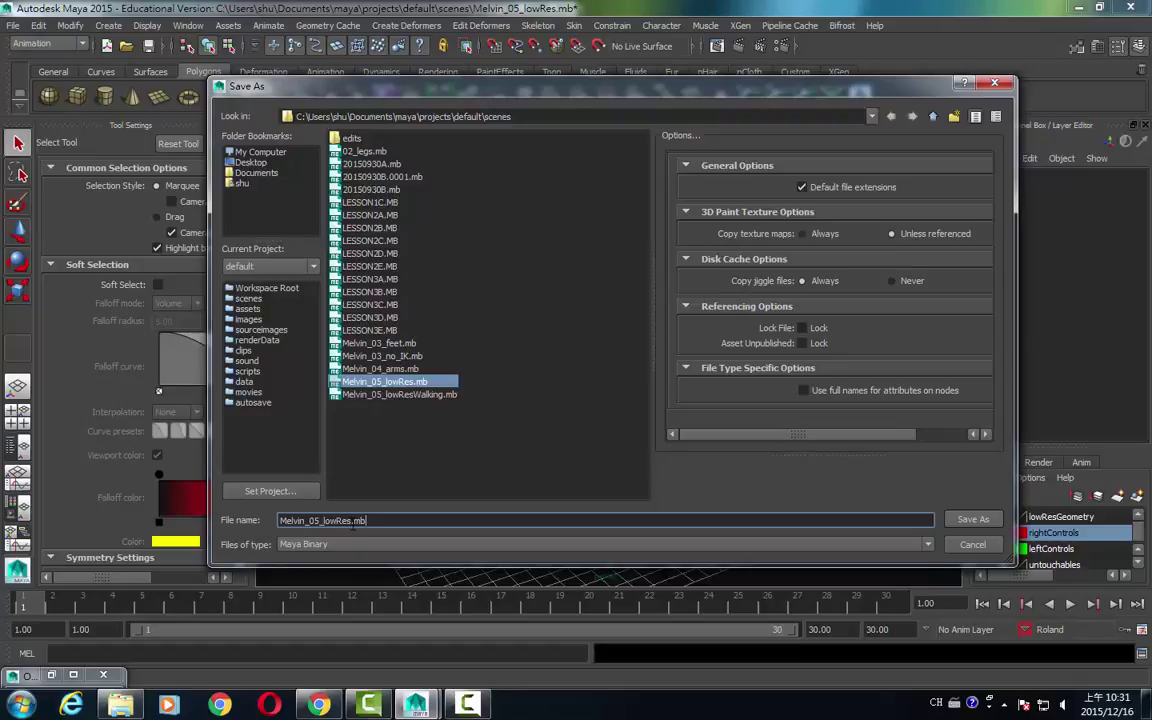
{"action": "left_click_drag", "start_coordinate": [352, 520], "coordinate": [152, 513]}
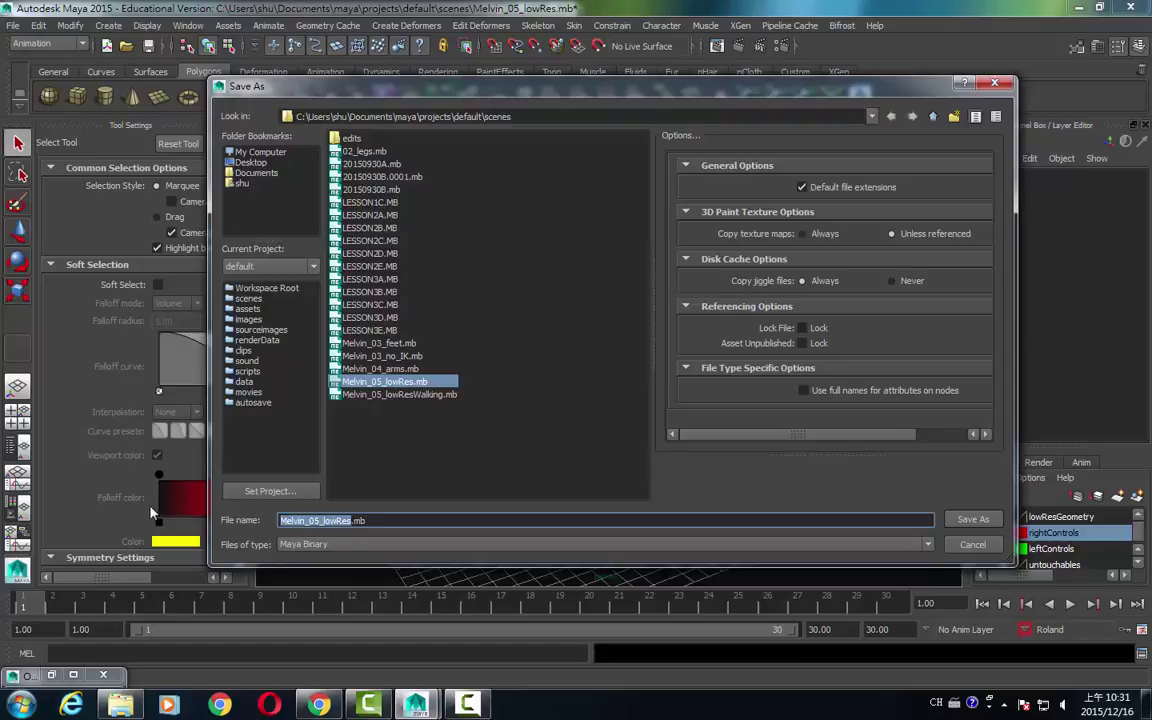
{"action": "type", "text": "RolandWalk001"}
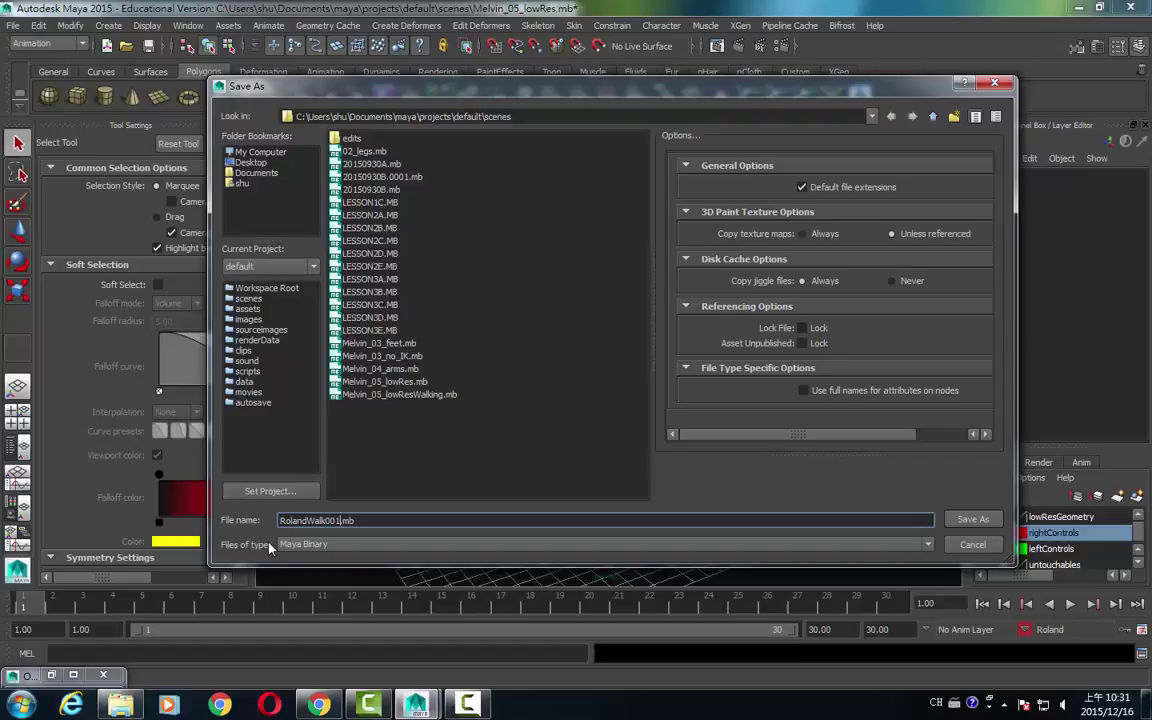
{"action": "key", "text": "BackSpace"}
{"action": "key", "text": "BackSpace"}
{"action": "key", "text": "BackSpace"}
{"action": "key", "text": "Return"}
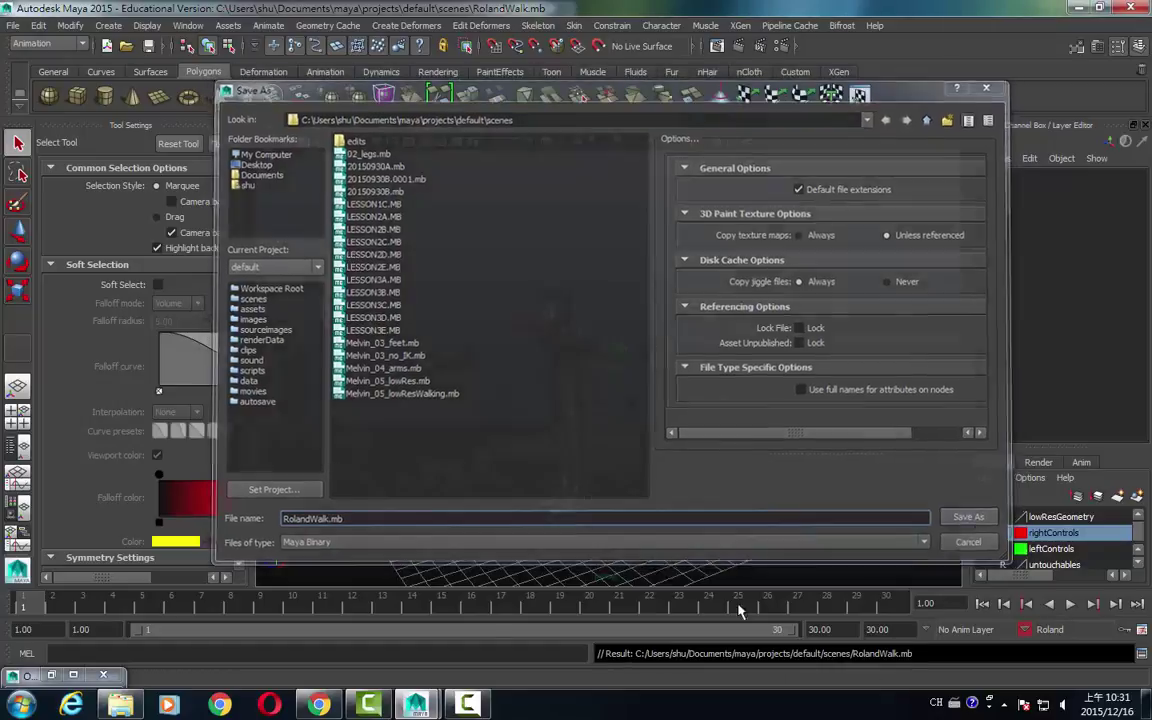
{"action": "left_click", "coordinate": [291, 640]}
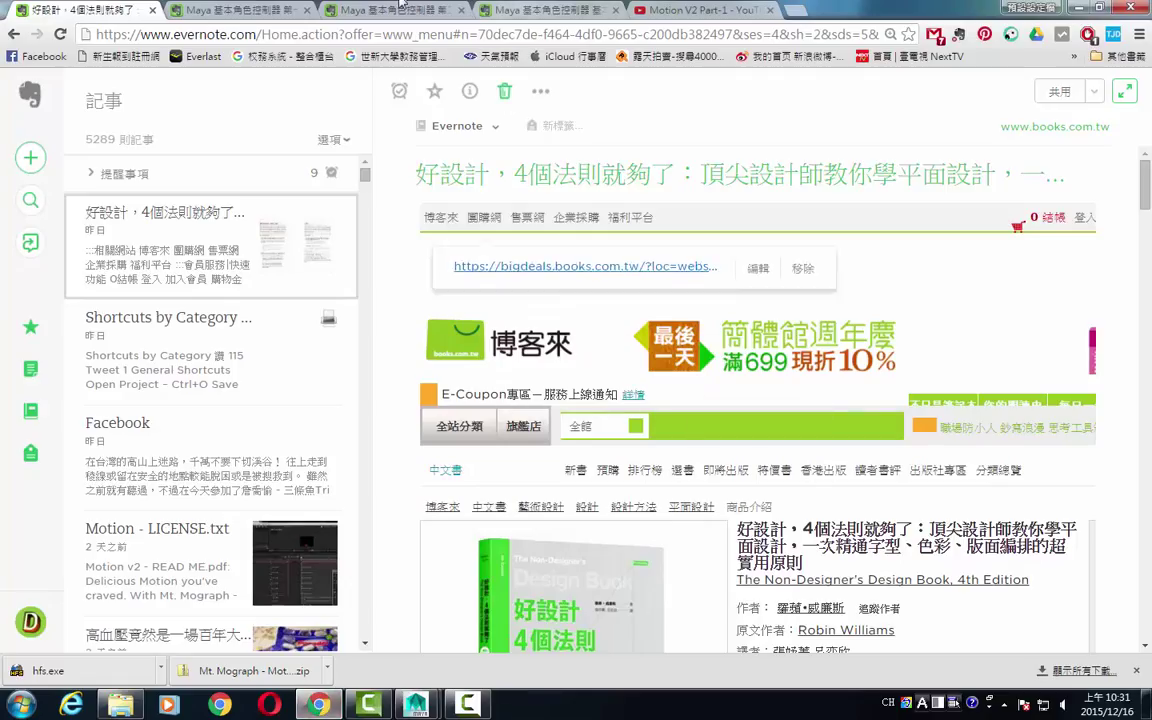
- Switch to the Maya basic character controls note and scroll down through its reference screenshots
{"action": "left_click", "coordinate": [230, 12]}
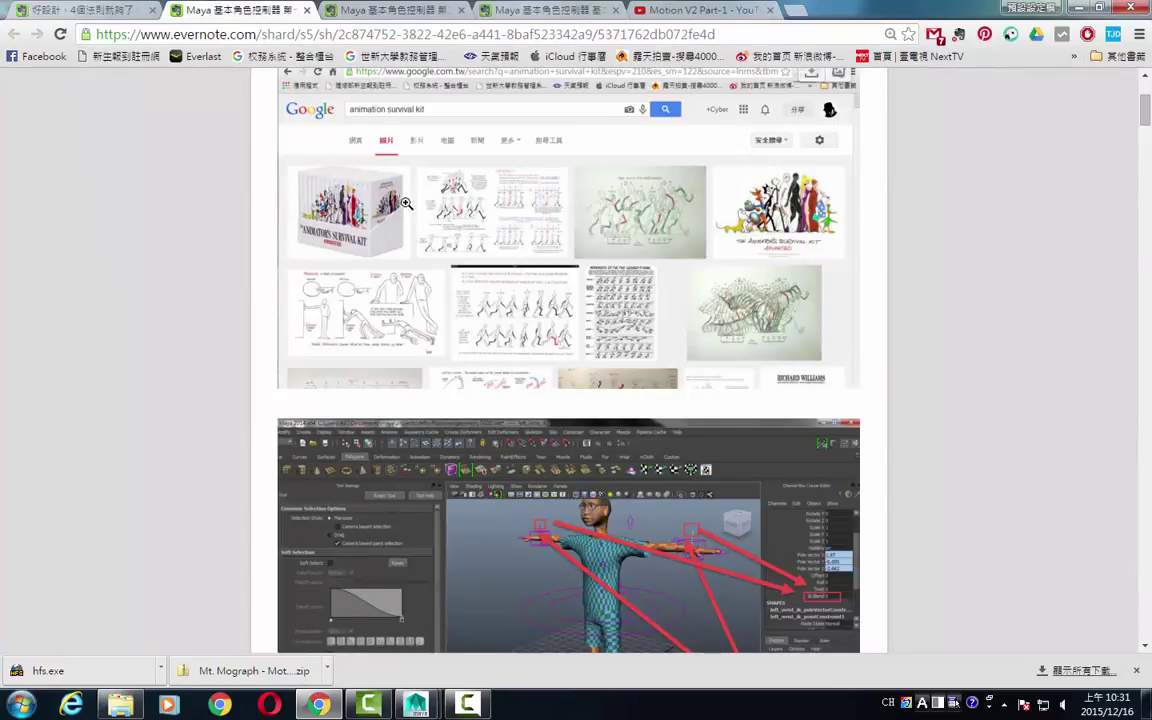
{"action": "scroll", "coordinate": [402, 150], "scroll_direction": "down", "scroll_amount": 3}
{"action": "scroll", "coordinate": [404, 200], "scroll_direction": "down", "scroll_amount": 2}
{"action": "scroll", "coordinate": [406, 211], "scroll_direction": "down", "scroll_amount": 3}
{"action": "scroll", "coordinate": [407, 216], "scroll_direction": "down", "scroll_amount": 4}
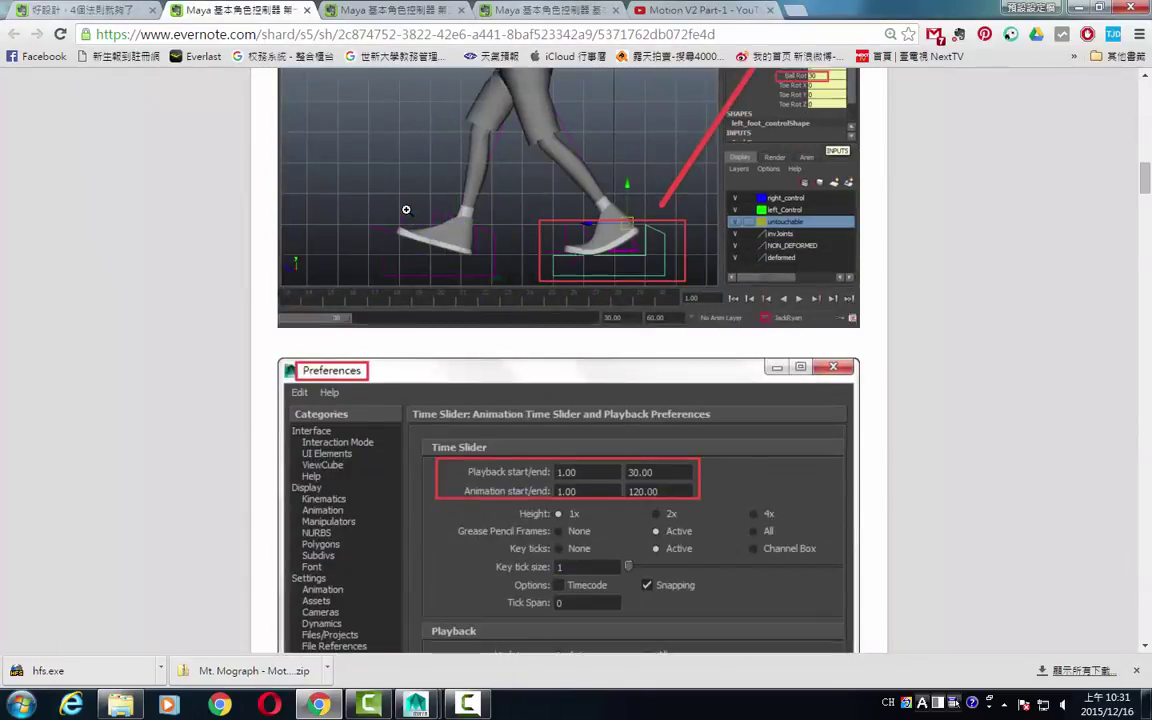
{"action": "scroll", "coordinate": [407, 216], "scroll_direction": "down", "scroll_amount": 4}
{"action": "scroll", "coordinate": [407, 216], "scroll_direction": "down", "scroll_amount": 4}
{"action": "scroll", "coordinate": [407, 216], "scroll_direction": "down", "scroll_amount": 3}
{"action": "scroll", "coordinate": [407, 215], "scroll_direction": "down", "scroll_amount": 3}
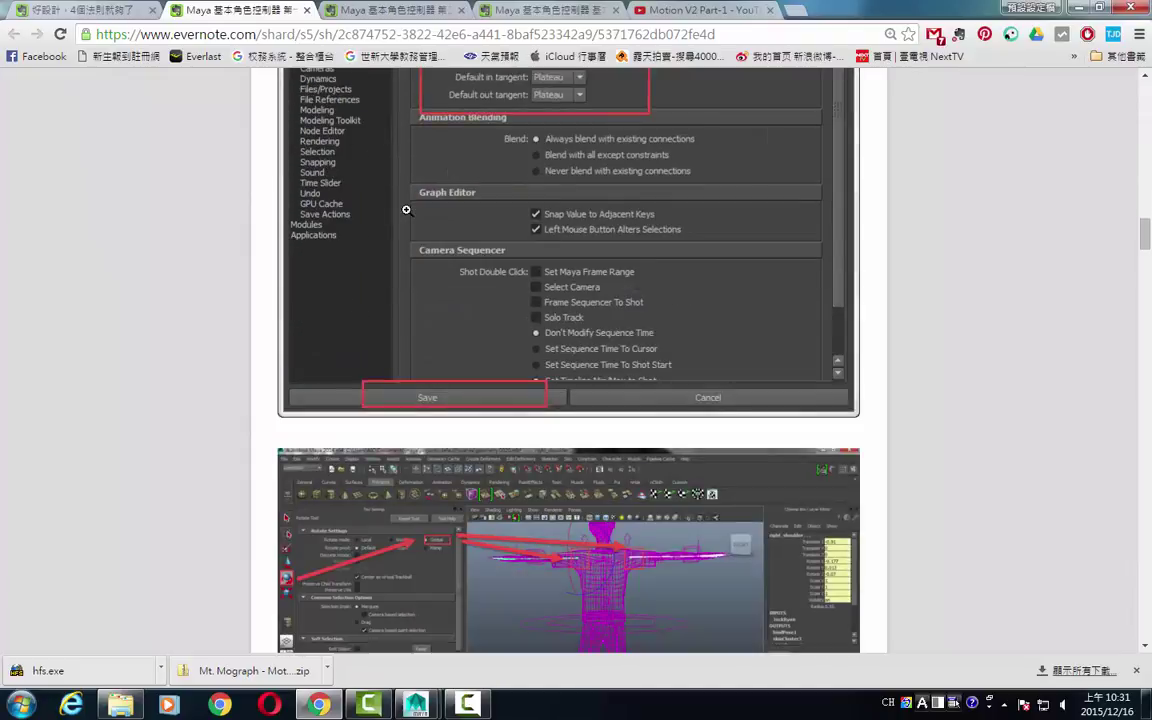
{"action": "scroll", "coordinate": [407, 215], "scroll_direction": "down", "scroll_amount": 1}
- Scroll back up and return to the top of the note
{"action": "scroll", "coordinate": [407, 215], "scroll_direction": "up", "scroll_amount": 2}
{"action": "scroll", "coordinate": [406, 210], "scroll_direction": "up", "scroll_amount": 6}
{"action": "scroll", "coordinate": [406, 210], "scroll_direction": "up", "scroll_amount": 2}
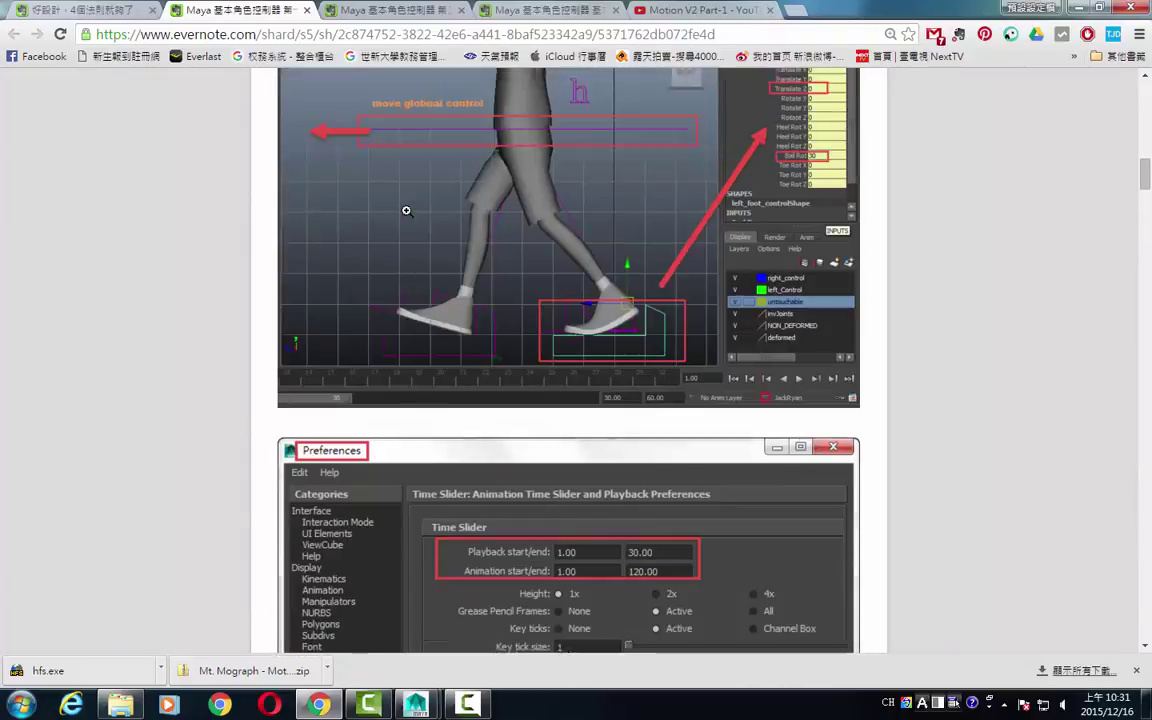
{"action": "scroll", "coordinate": [406, 210], "scroll_direction": "up", "scroll_amount": 3}
{"action": "scroll", "coordinate": [406, 210], "scroll_direction": "up", "scroll_amount": 3}
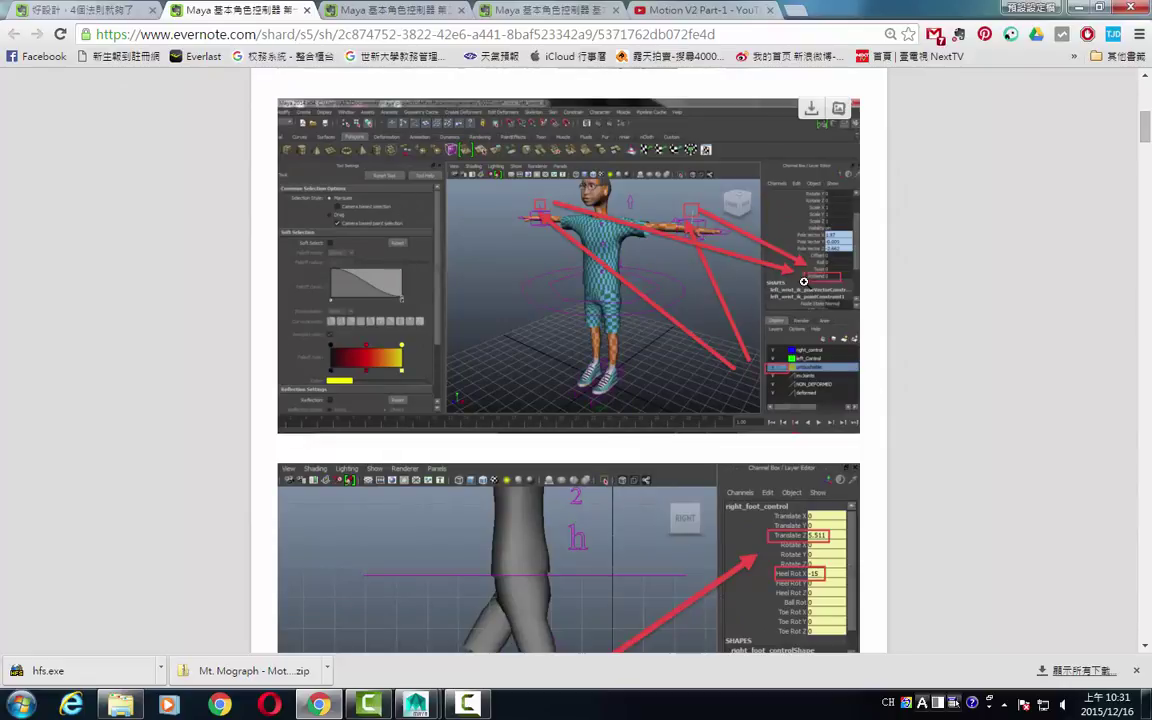
{"action": "scroll", "coordinate": [806, 302], "scroll_direction": "up", "scroll_amount": 2}
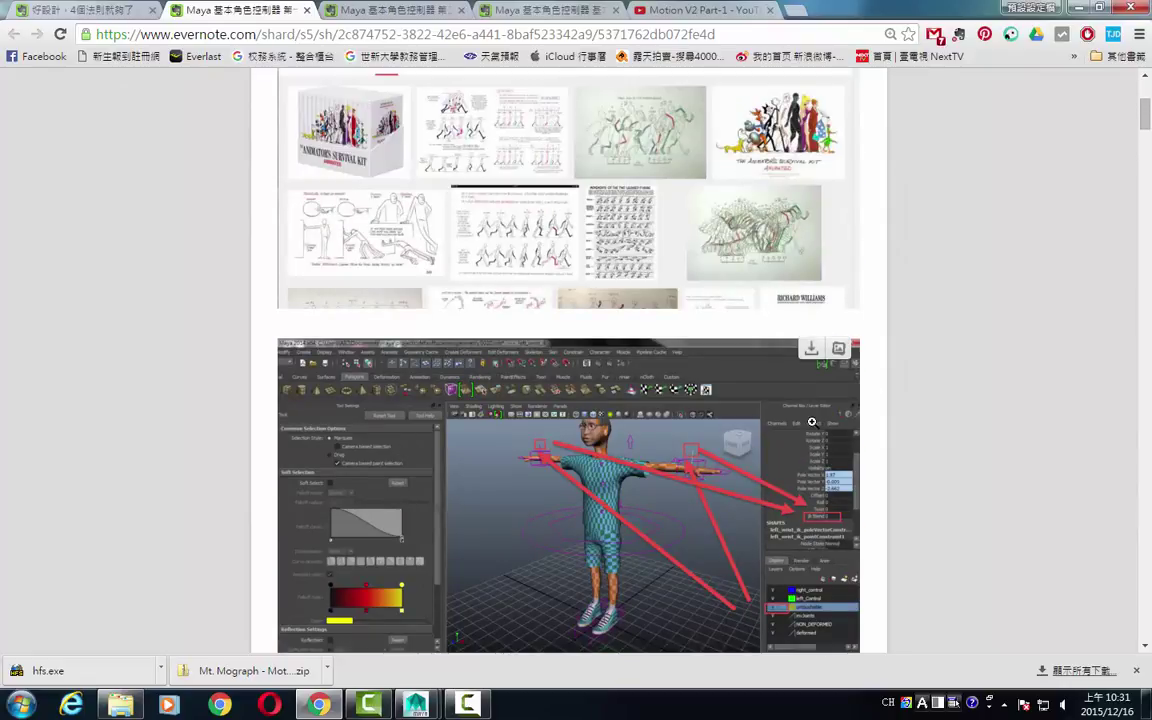
{"action": "key", "text": "Home"}
- Enlarge the Animator's Survival Kit search screenshot, glance at the next T-pose image, then return to it
{"action": "left_click", "coordinate": [478, 417]}
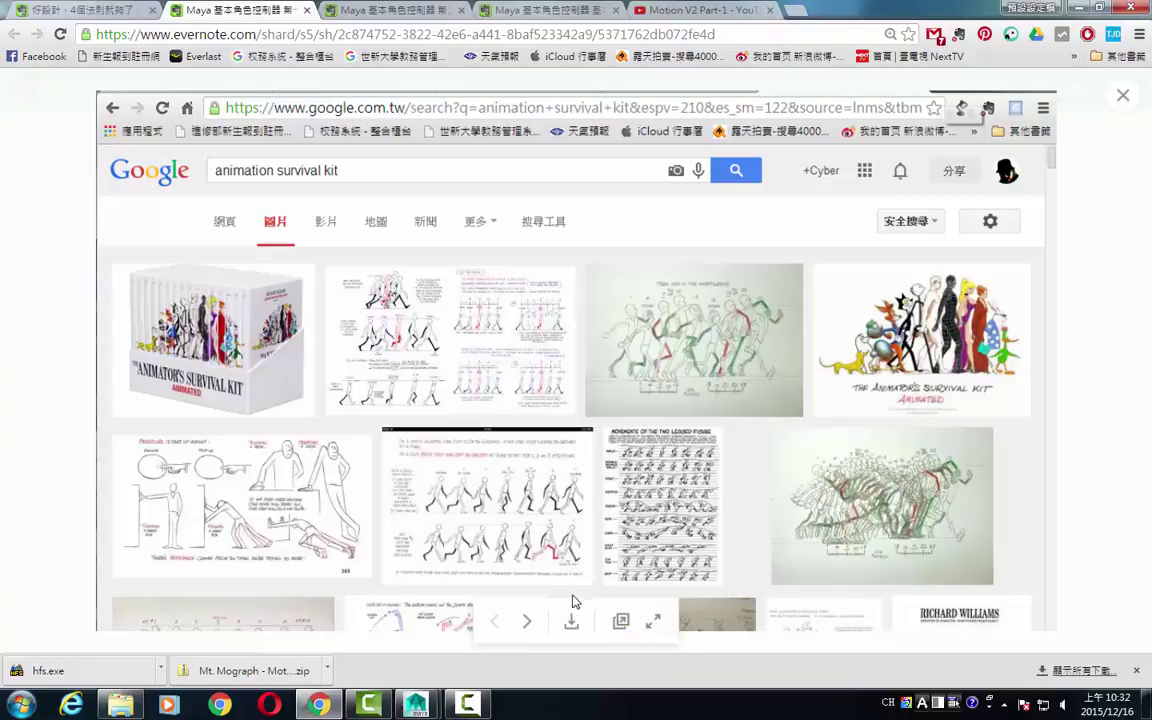
{"action": "left_click", "coordinate": [524, 625]}
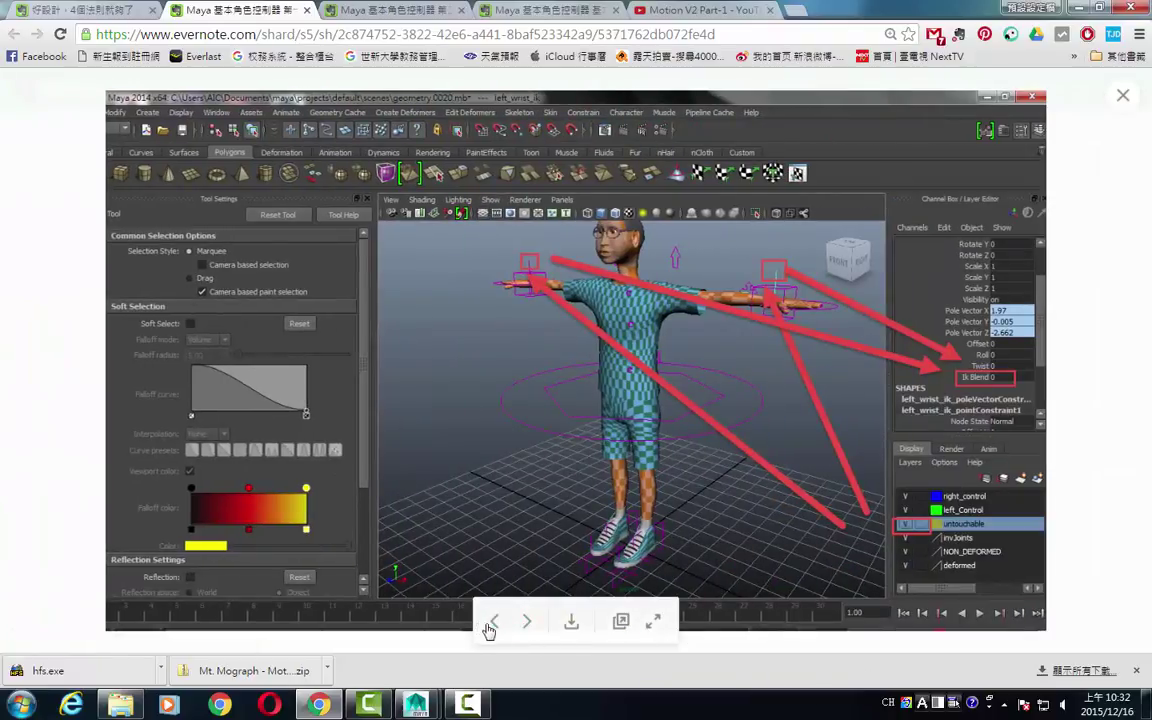
{"action": "left_click", "coordinate": [492, 622]}
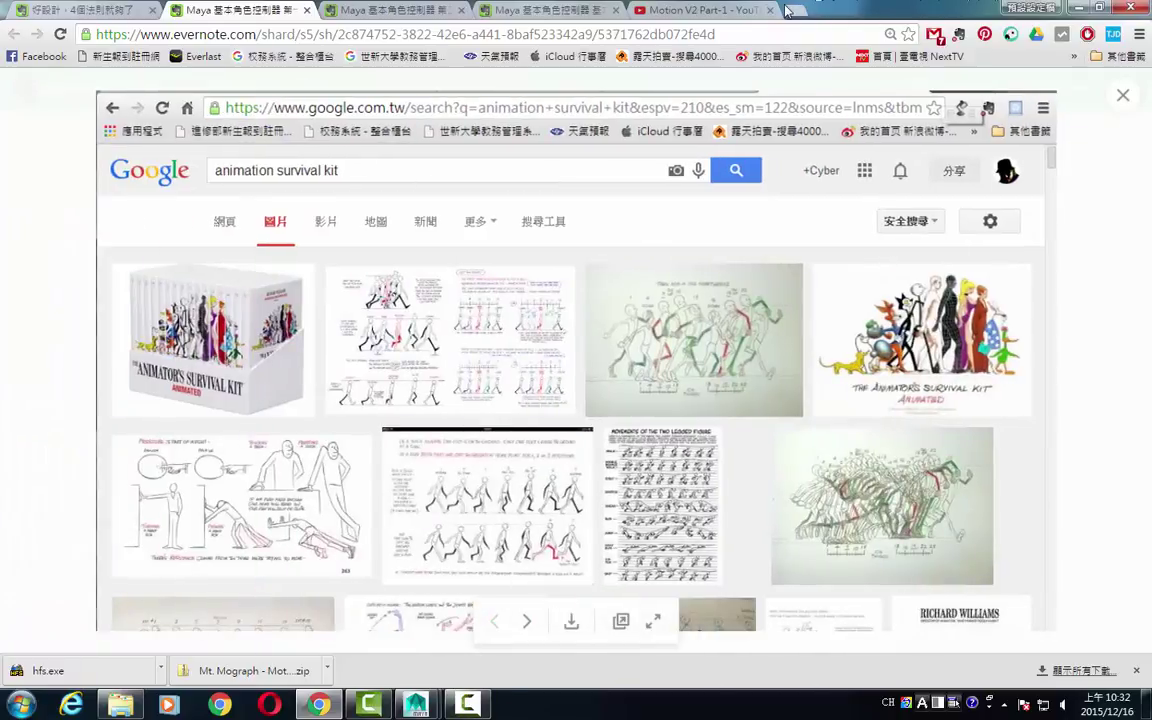
- Search Google for 六和 in a new browser tab
{"action": "left_click", "coordinate": [796, 10]}
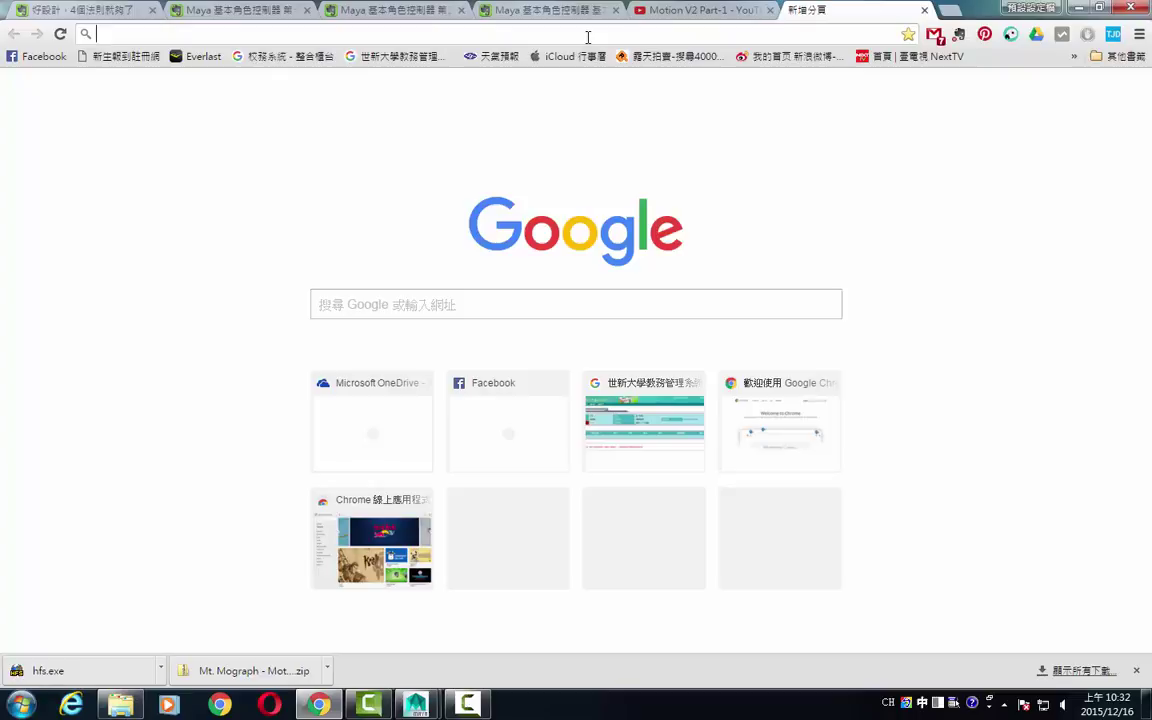
{"action": "type", "text": "六"}
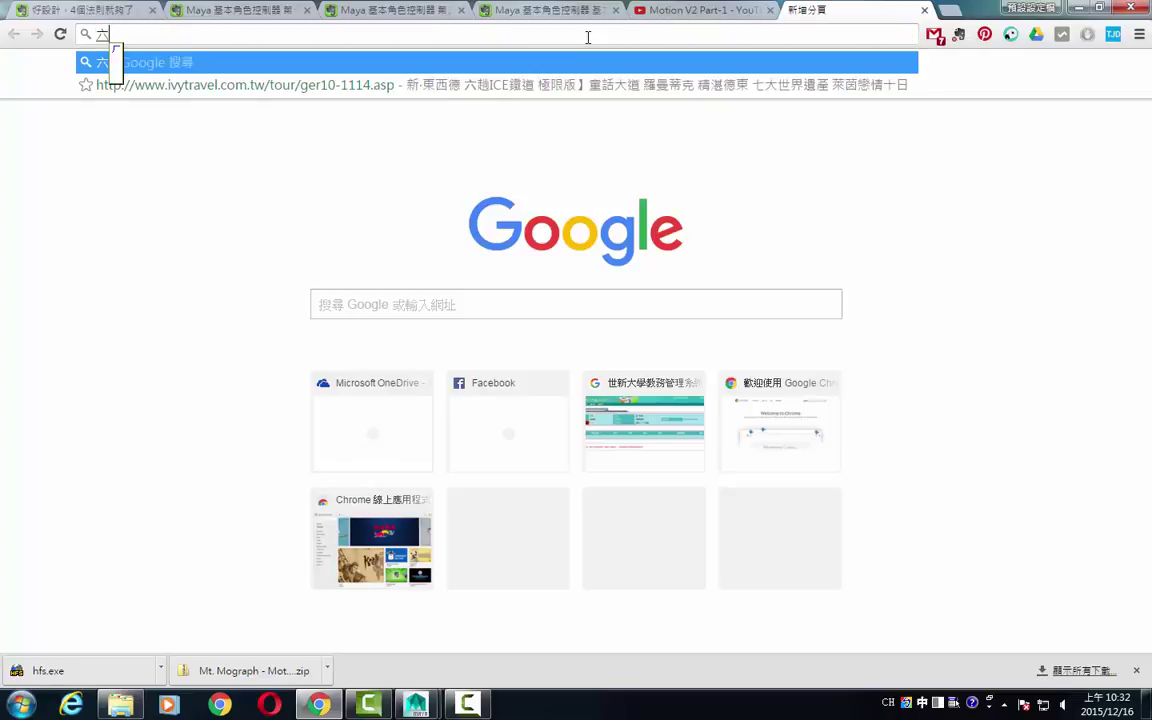
{"action": "type", "text": "和"}
{"action": "key", "text": "Return"}
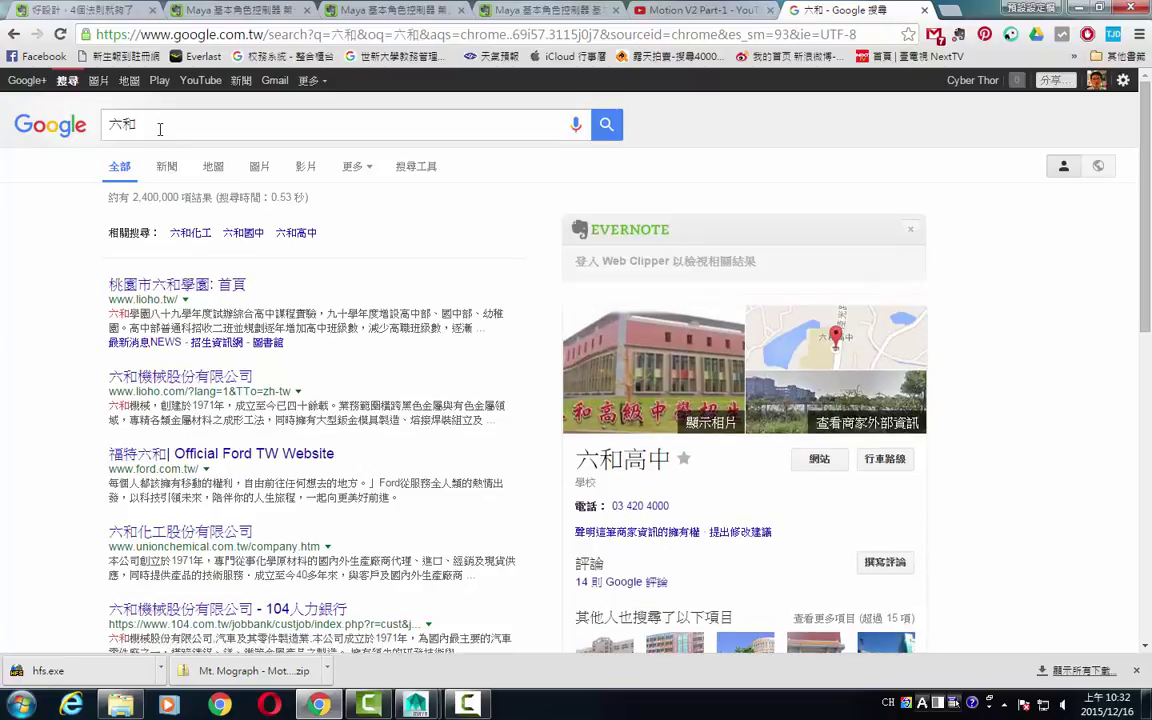
- Refine the query through 六合彩 down to 六合 and look over the results
{"action": "left_click", "coordinate": [160, 129]}
{"action": "key", "text": "BackSpace"}
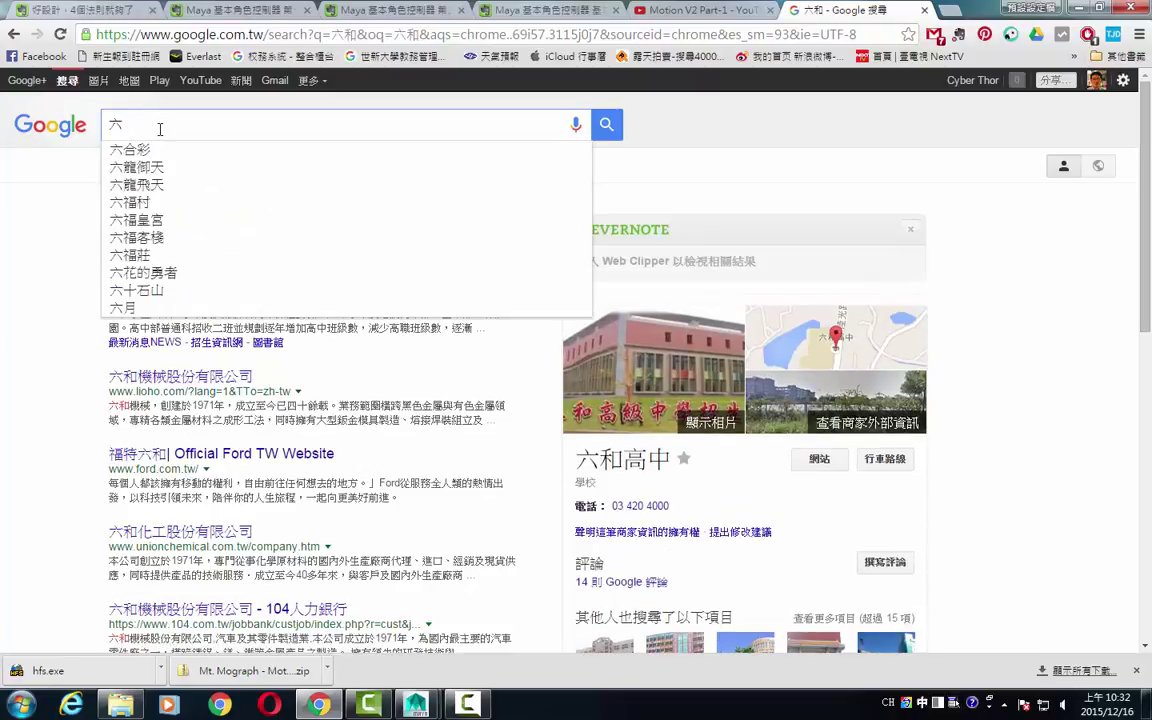
{"action": "key", "text": "Down"}
{"action": "key", "text": "Return"}
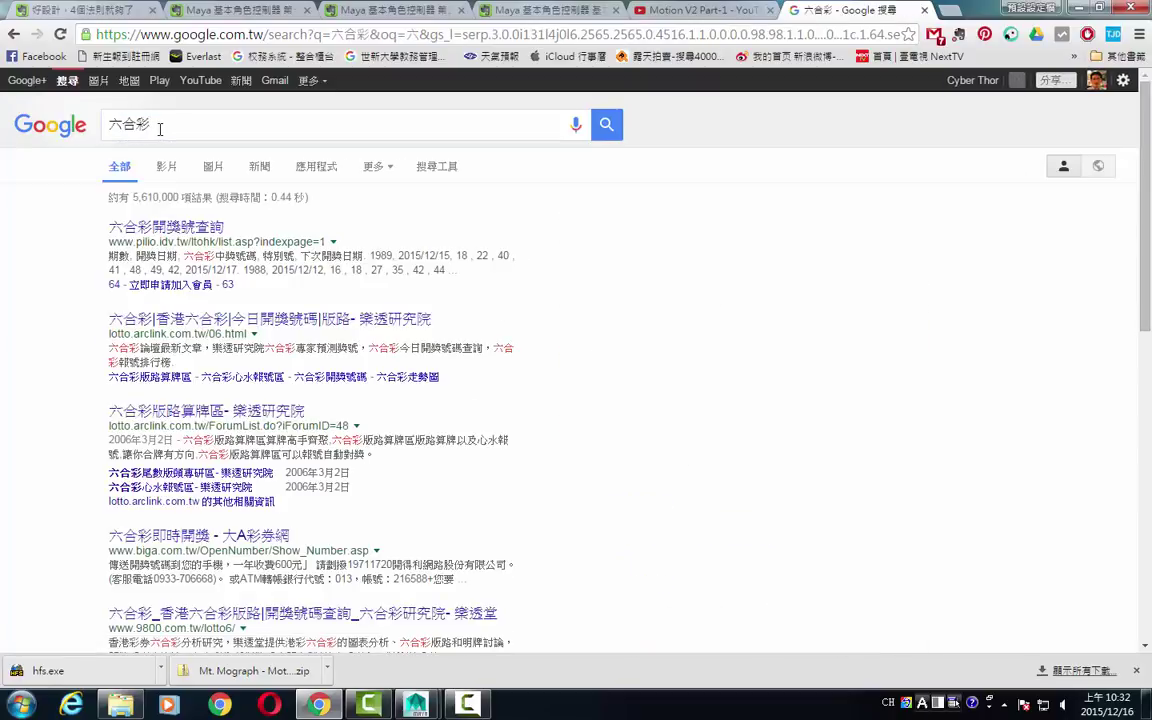
{"action": "left_click", "coordinate": [220, 131]}
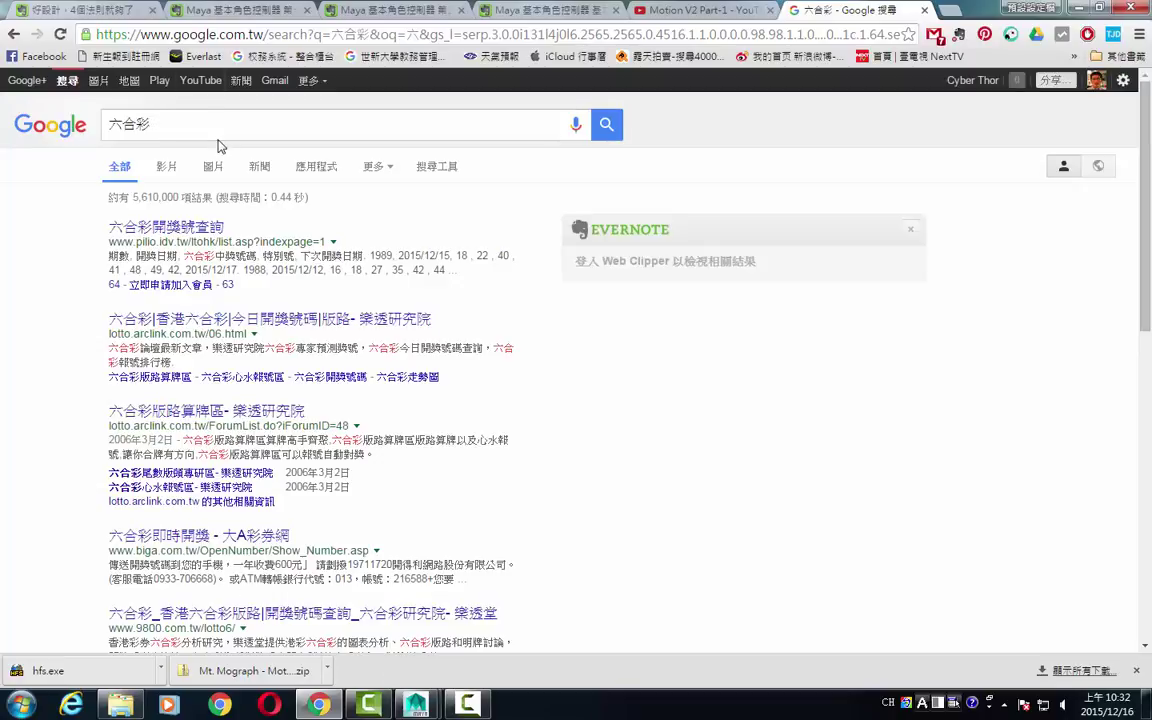
{"action": "key", "text": "BackSpace"}
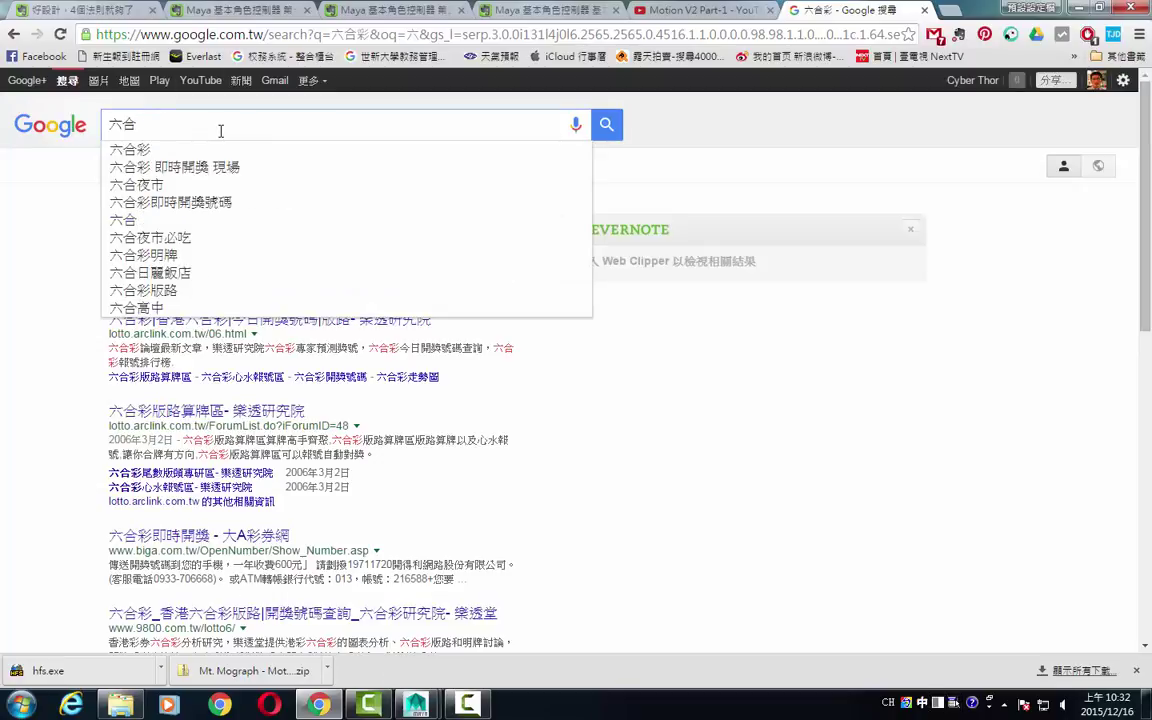
{"action": "key", "text": "Return"}
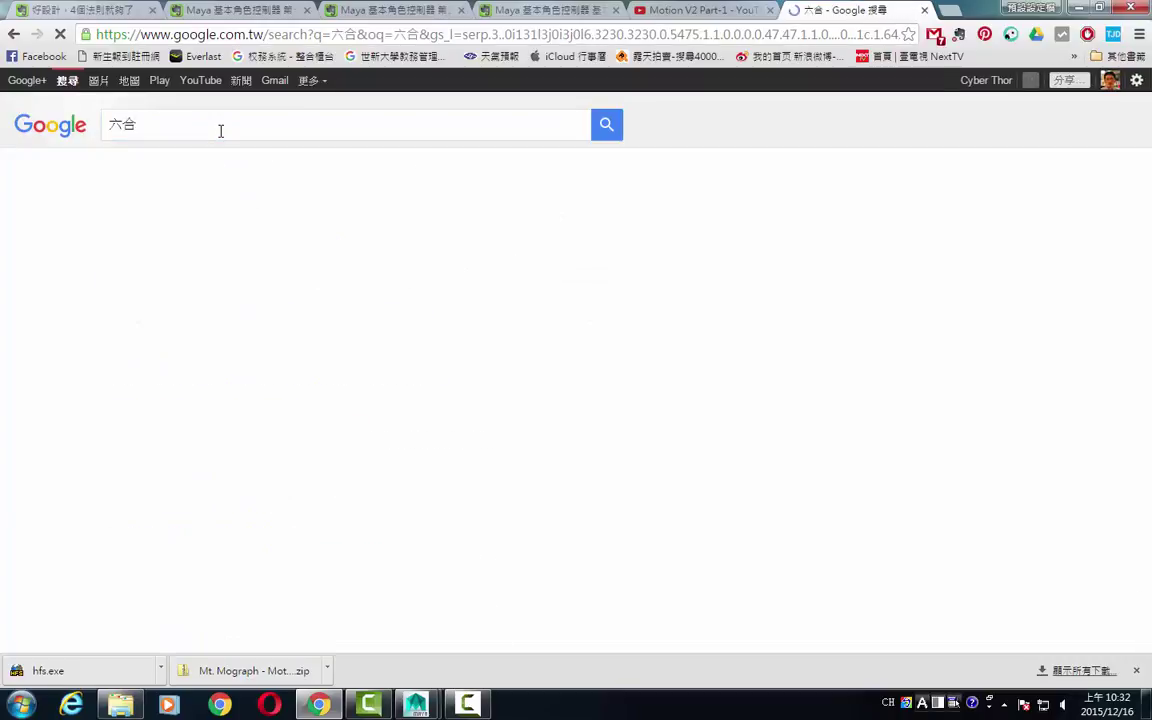
{"action": "scroll", "coordinate": [220, 131], "scroll_direction": "down", "scroll_amount": 5}
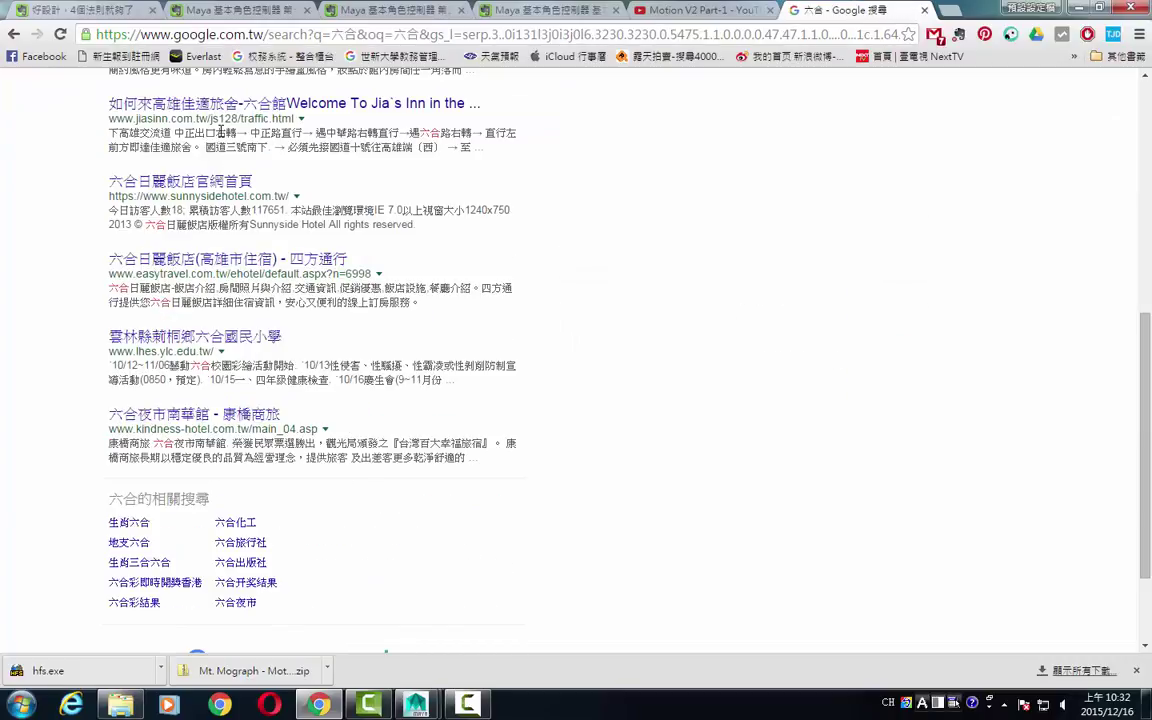
{"action": "scroll", "coordinate": [211, 242], "scroll_direction": "up", "scroll_amount": 5}
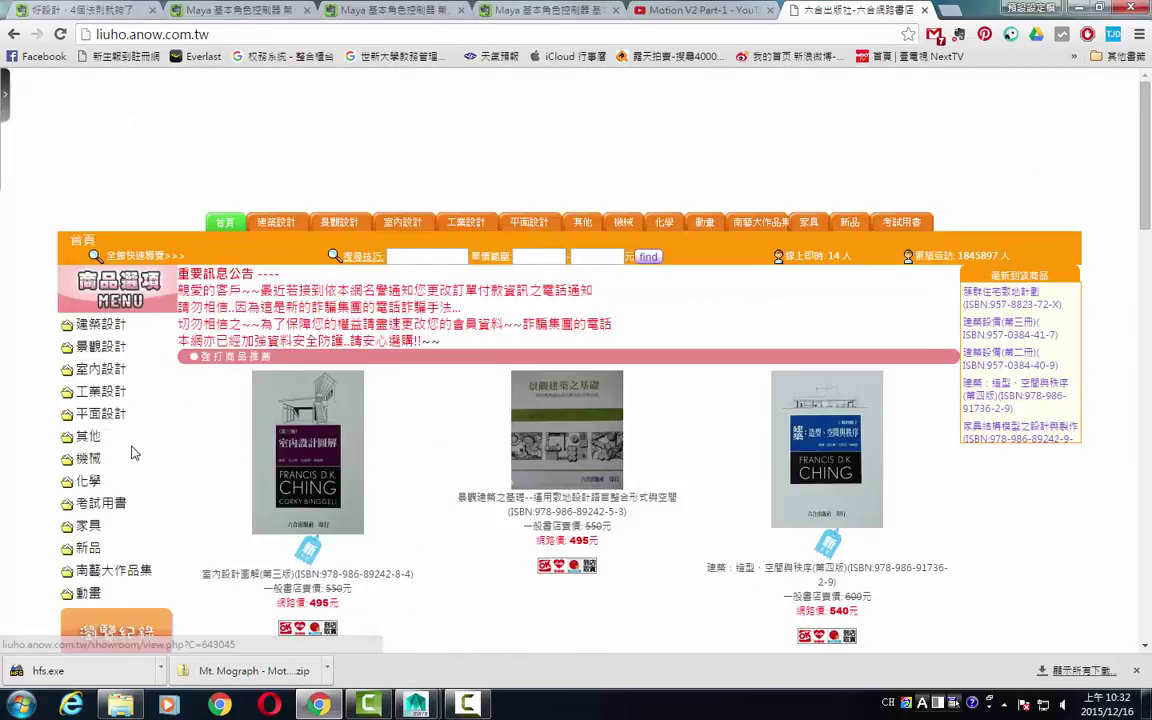
- Open the bookstore's 動畫 animation category and browse the listed books
{"action": "scroll", "coordinate": [200, 425], "scroll_direction": "down", "scroll_amount": 1}
{"action": "left_click", "coordinate": [79, 515]}
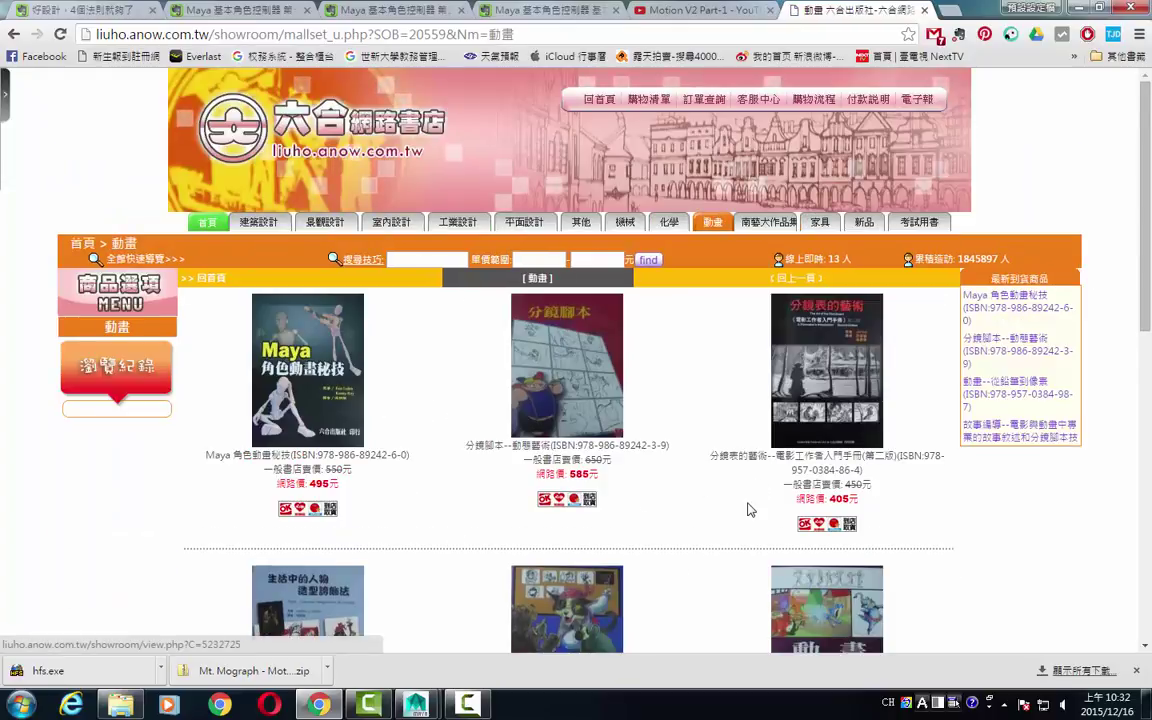
{"action": "scroll", "coordinate": [700, 515], "scroll_direction": "down", "scroll_amount": 1}
{"action": "scroll", "coordinate": [722, 509], "scroll_direction": "down", "scroll_amount": 2}
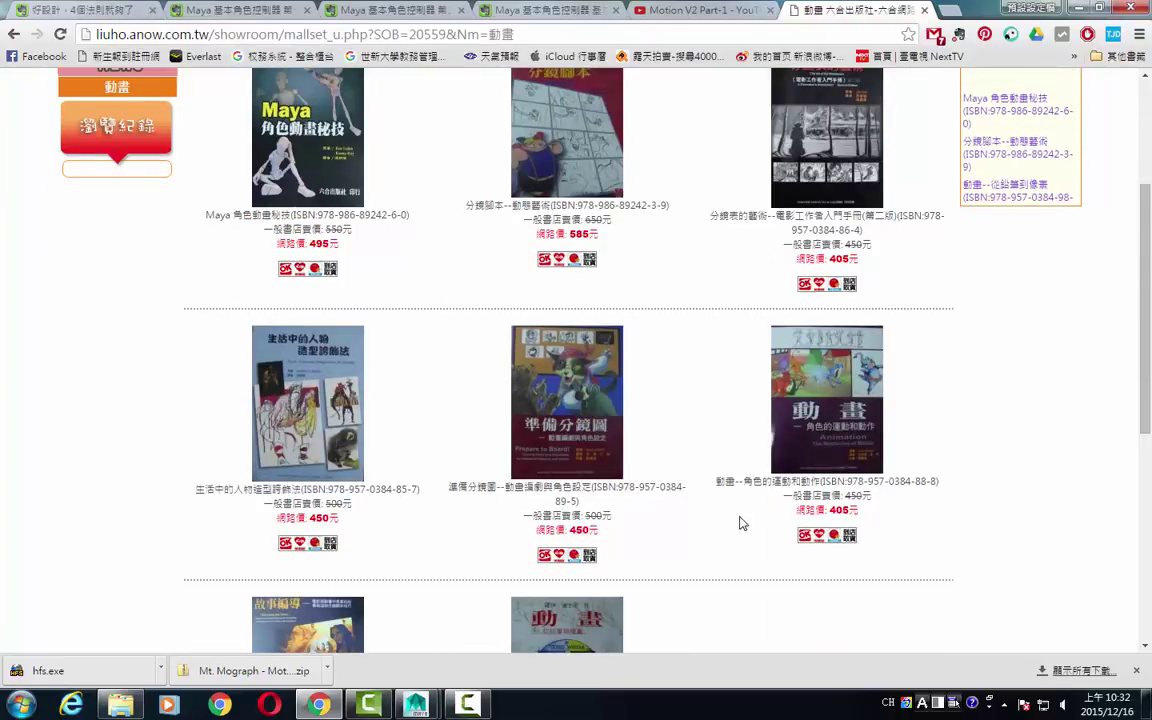
{"action": "scroll", "coordinate": [735, 540], "scroll_direction": "up", "scroll_amount": 2}
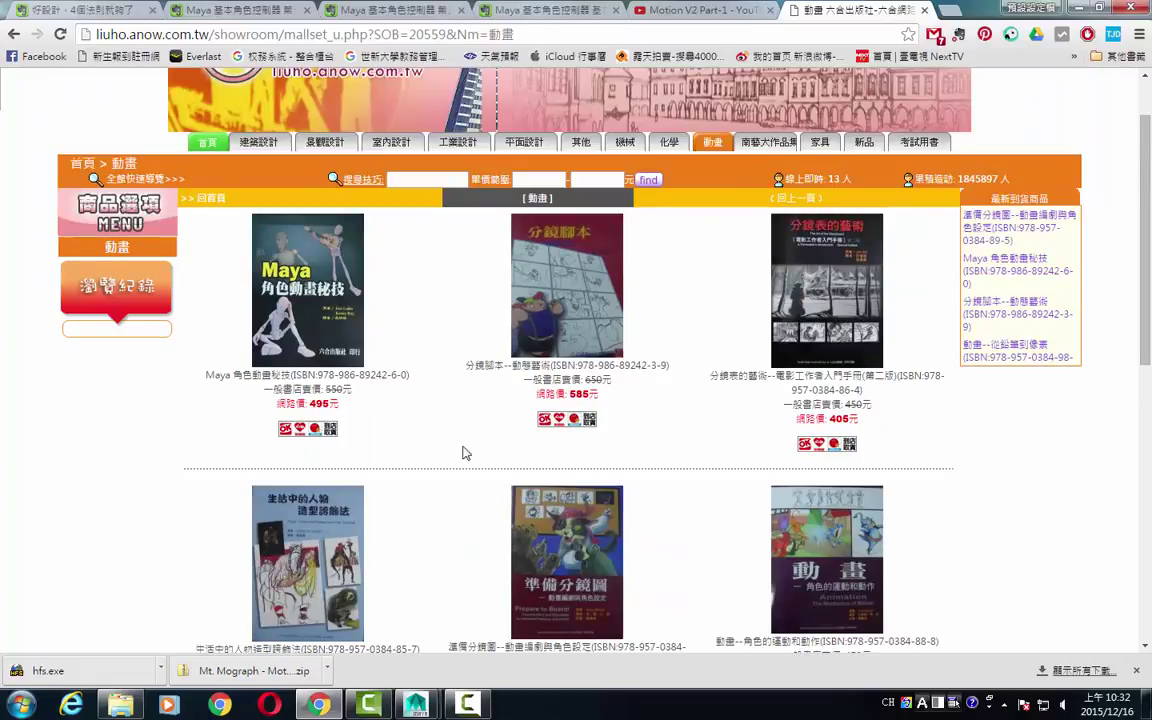
{"action": "scroll", "coordinate": [329, 350], "scroll_direction": "down", "scroll_amount": 1}
{"action": "scroll", "coordinate": [420, 400], "scroll_direction": "down", "scroll_amount": 2}
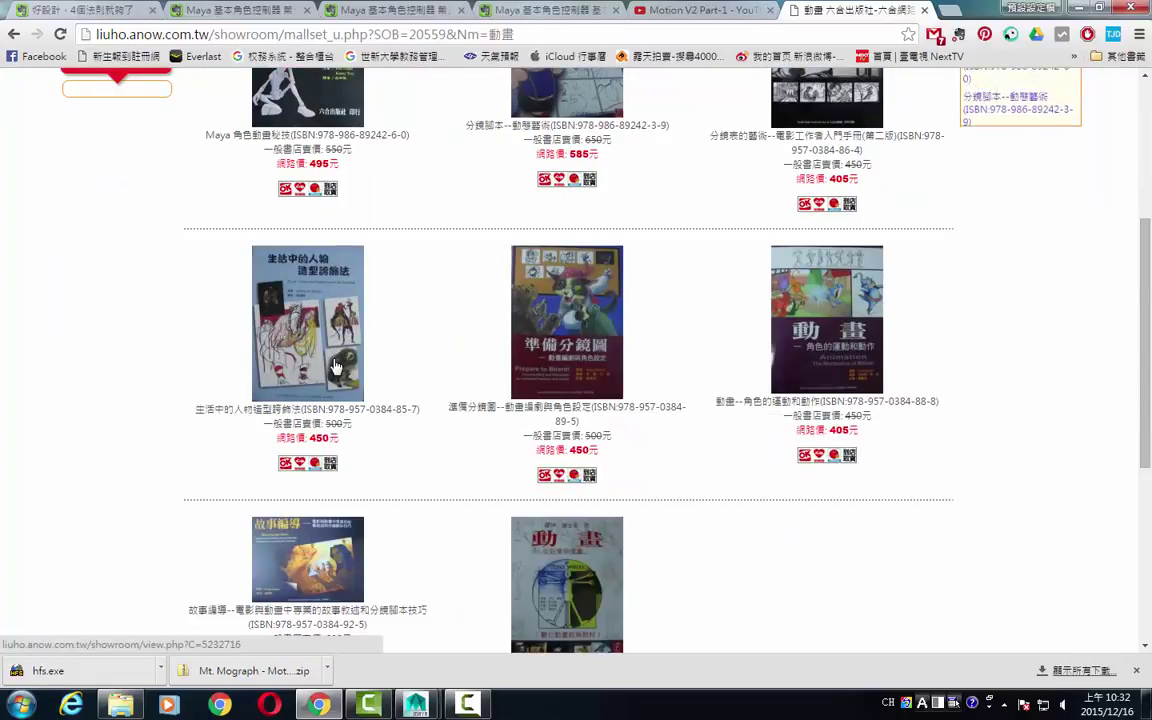
{"action": "scroll", "coordinate": [512, 440], "scroll_direction": "down", "scroll_amount": 2}
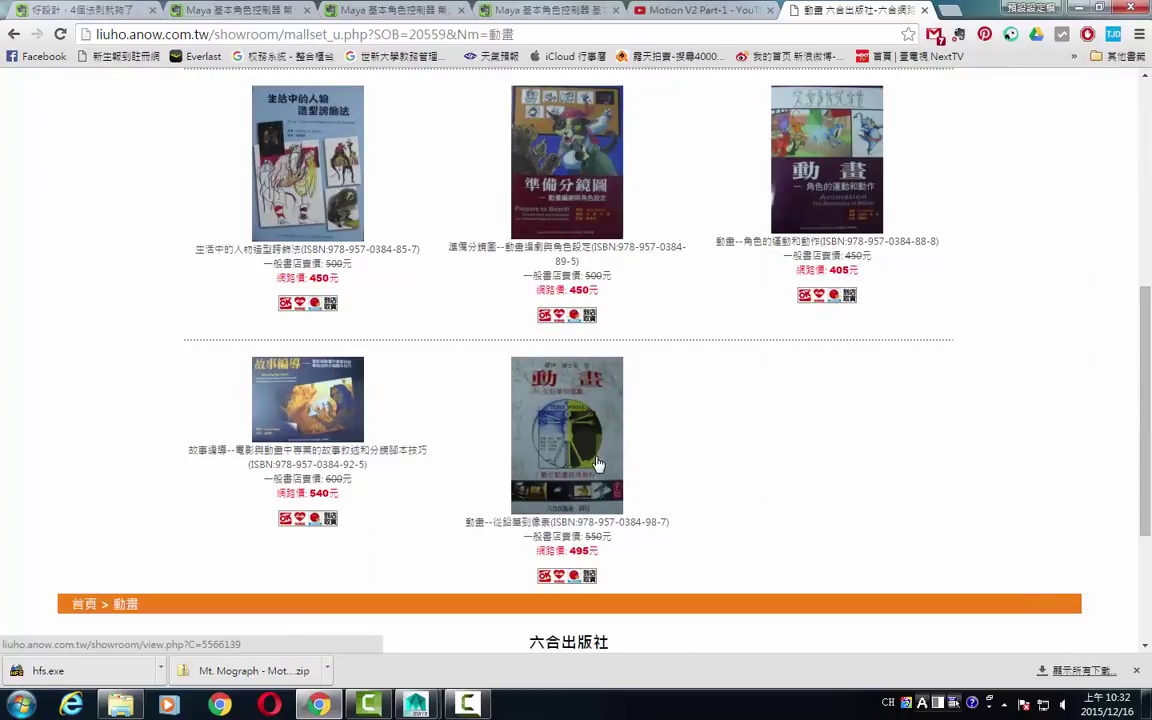
{"action": "scroll", "coordinate": [805, 182], "scroll_direction": "up", "scroll_amount": 1}
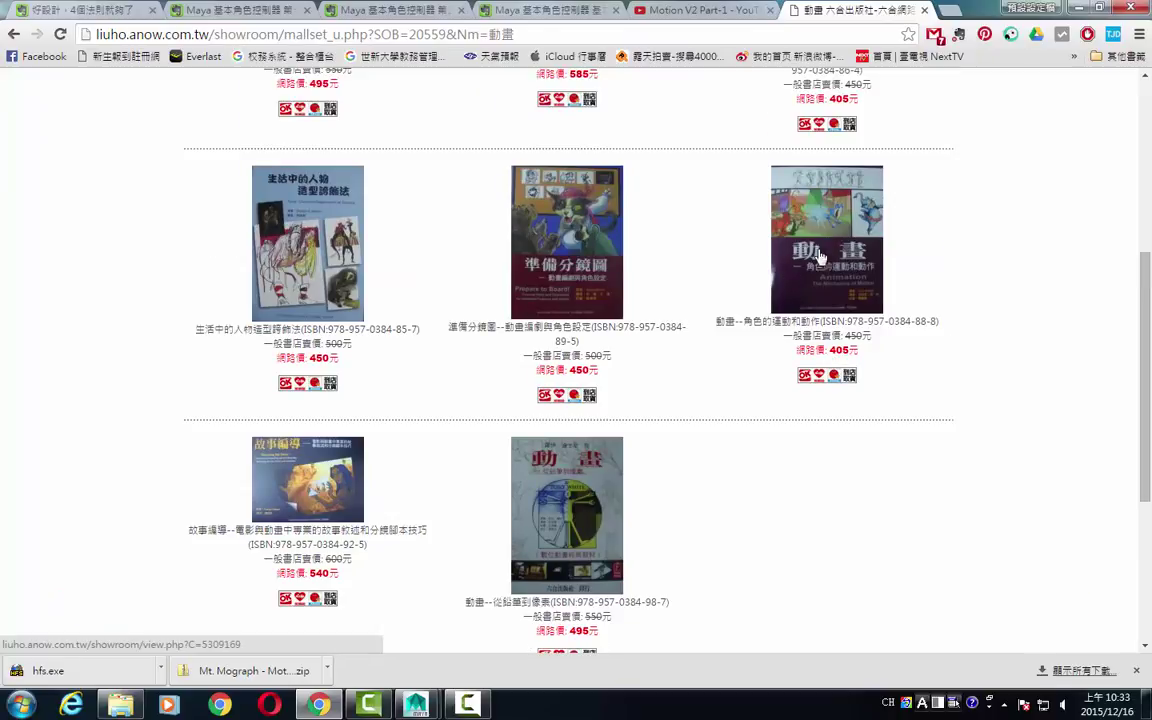
{"action": "scroll", "coordinate": [700, 230], "scroll_direction": "up", "scroll_amount": 2}
{"action": "scroll", "coordinate": [472, 329], "scroll_direction": "up", "scroll_amount": 3}
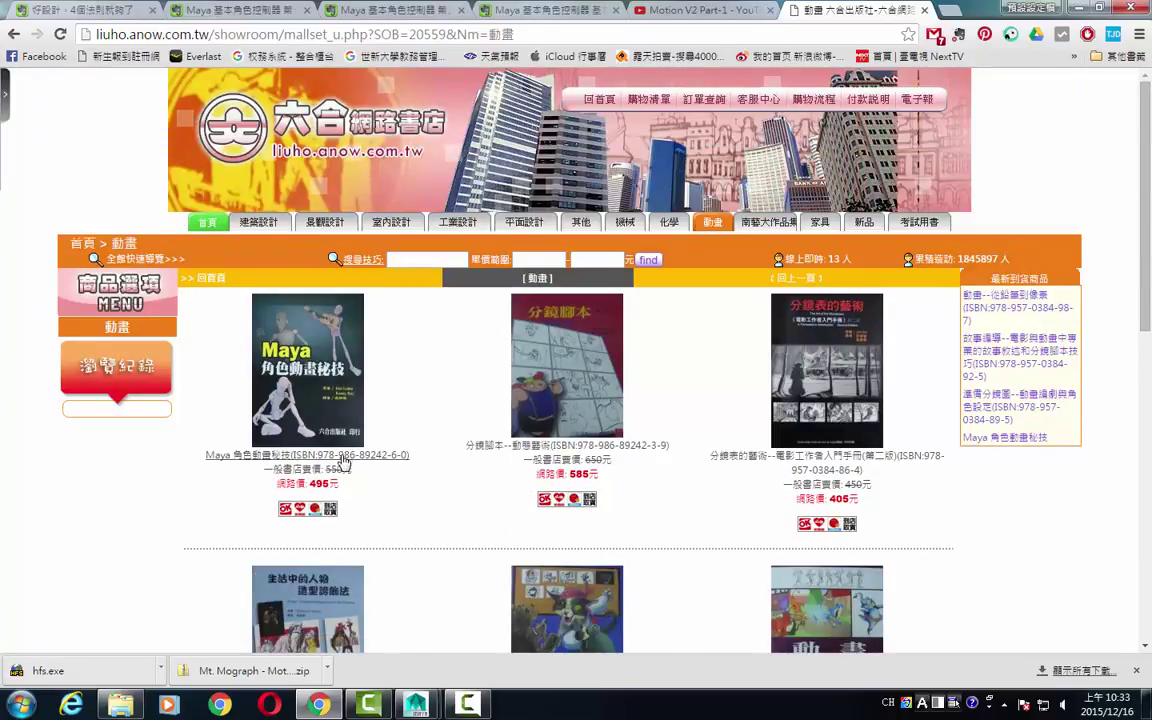
{"action": "scroll", "coordinate": [347, 472], "scroll_direction": "down", "scroll_amount": 2}
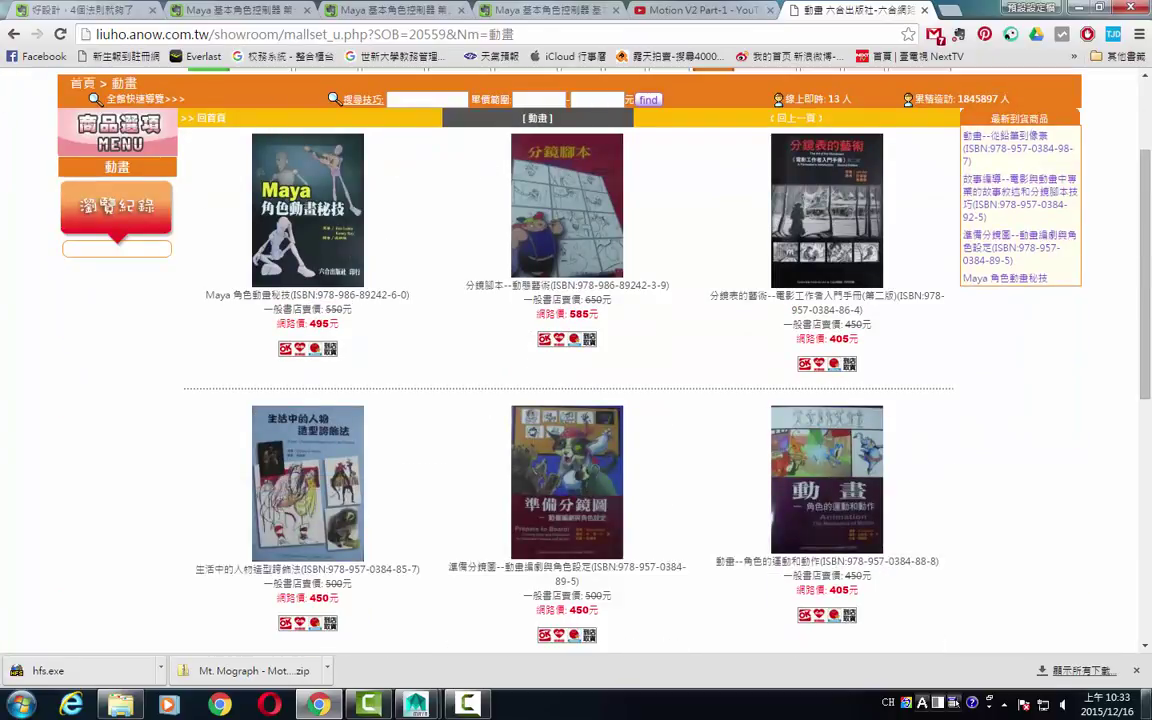
{"action": "scroll", "coordinate": [925, 607], "scroll_direction": "down", "scroll_amount": 3}
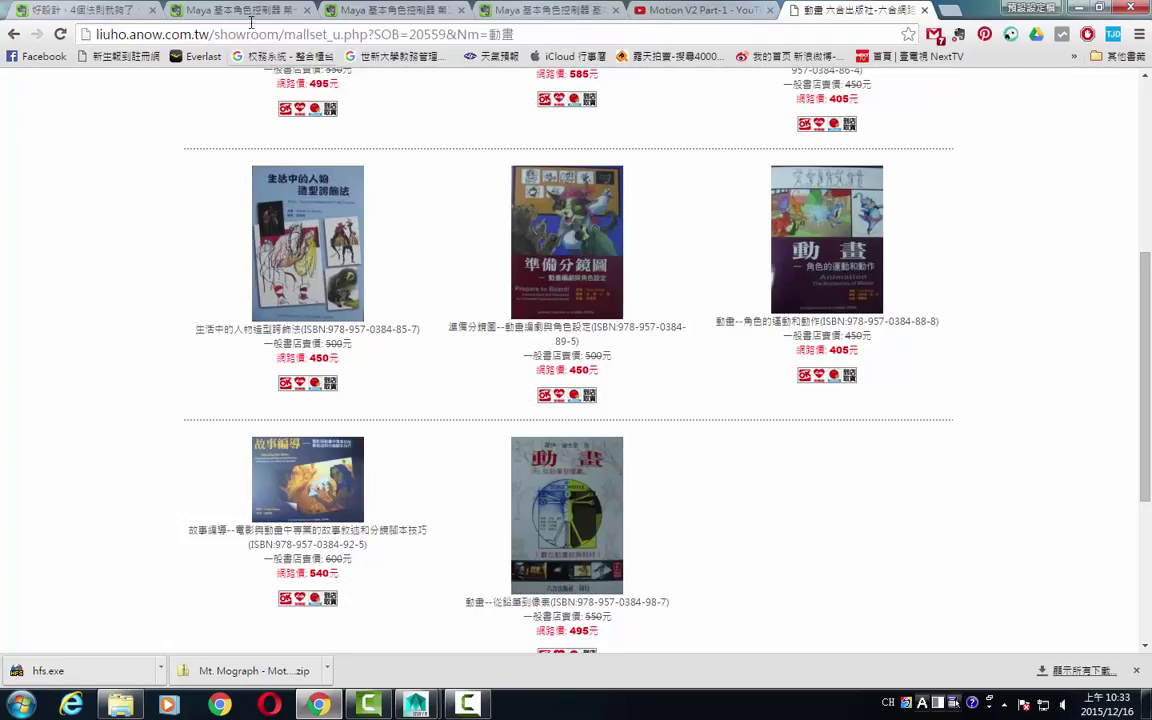
- View the next Evernote reference image showing the Ik Blend setting, then bring Maya forward
{"action": "left_click", "coordinate": [220, 10]}
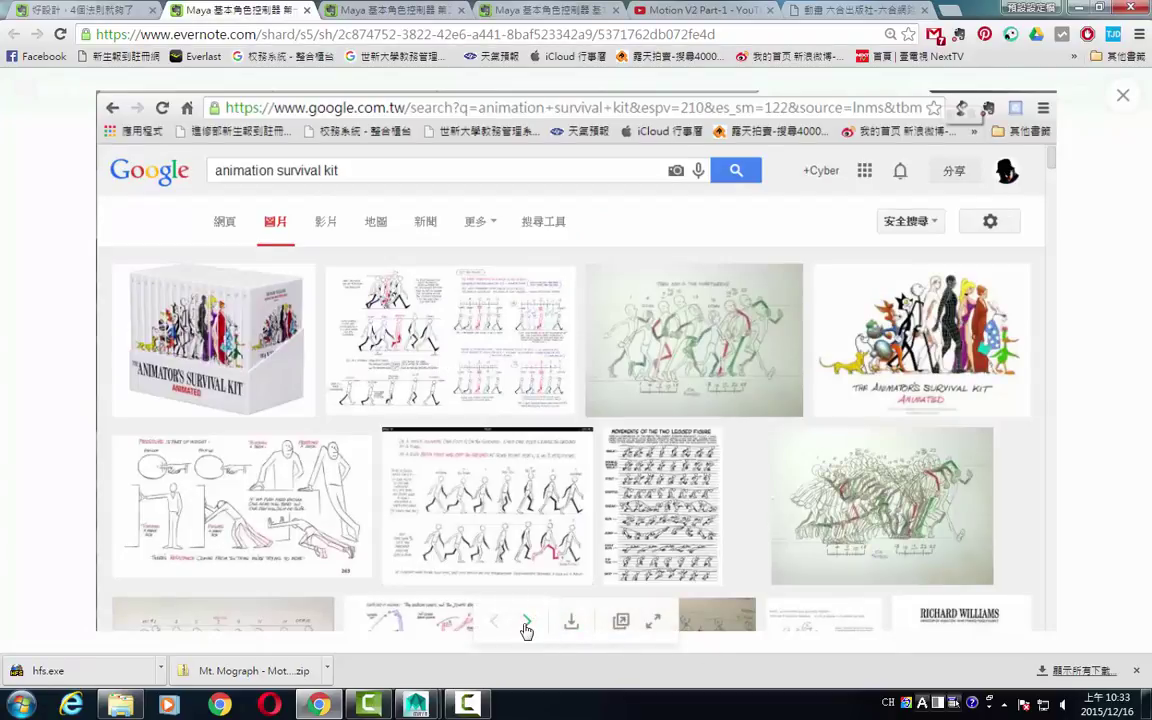
{"action": "left_click", "coordinate": [527, 622]}
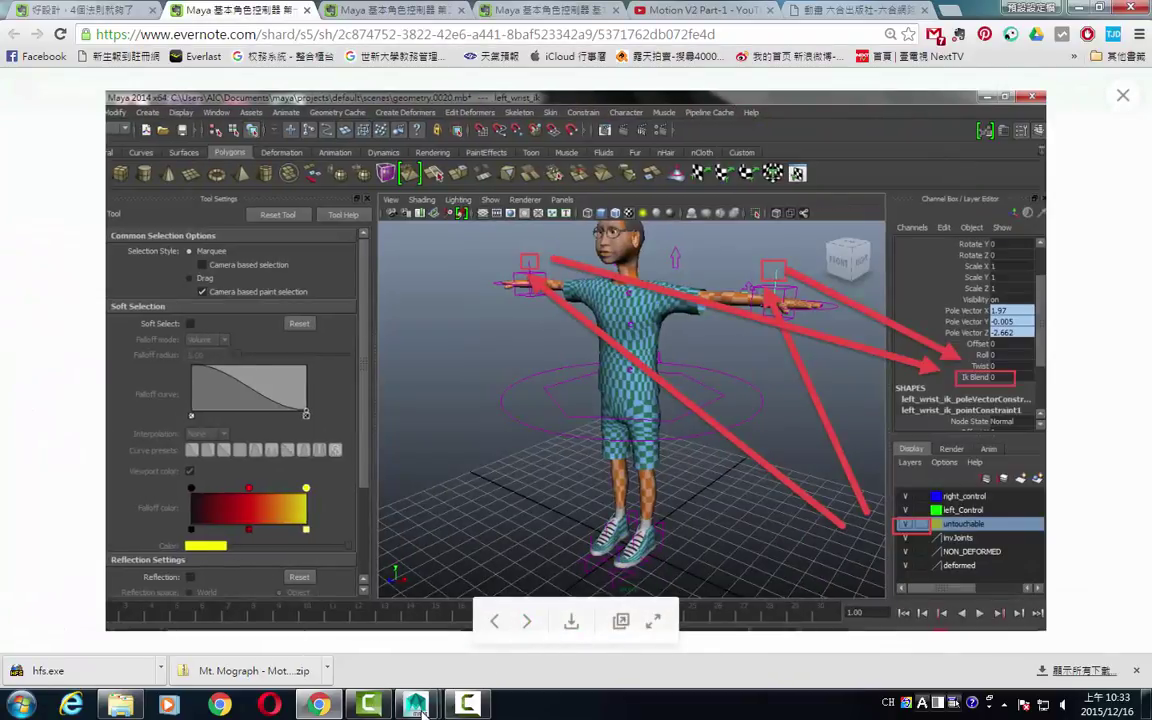
{"action": "left_click", "coordinate": [480, 580]}
- Turn the character forward, show the untouchables layer, and select left_arm_IK to reveal Ik Blend 1
{"action": "scroll", "coordinate": [642, 415], "scroll_direction": "up", "scroll_amount": 3}
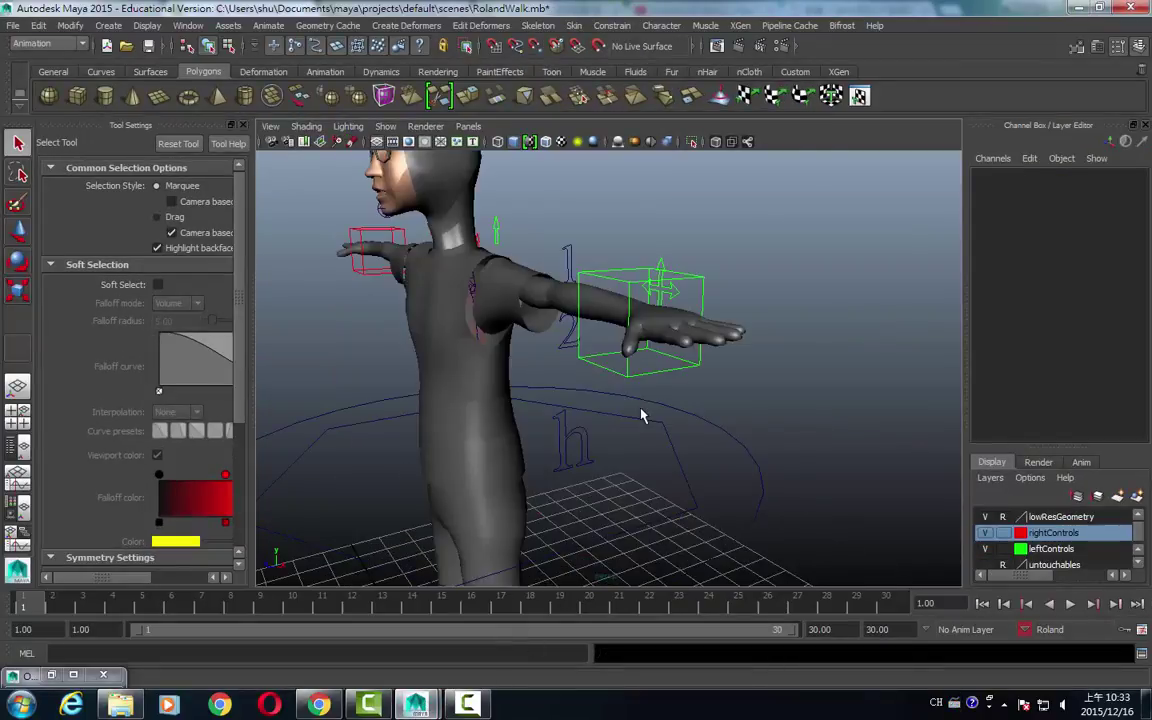
{"action": "scroll", "coordinate": [680, 416], "scroll_direction": "up", "scroll_amount": 3}
{"action": "scroll", "coordinate": [680, 416], "scroll_direction": "down", "scroll_amount": 4}
{"action": "scroll", "coordinate": [617, 440], "scroll_direction": "down", "scroll_amount": 1}
{"action": "left_click_drag", "start_coordinate": [617, 440], "coordinate": [656, 442], "text": "alt"}
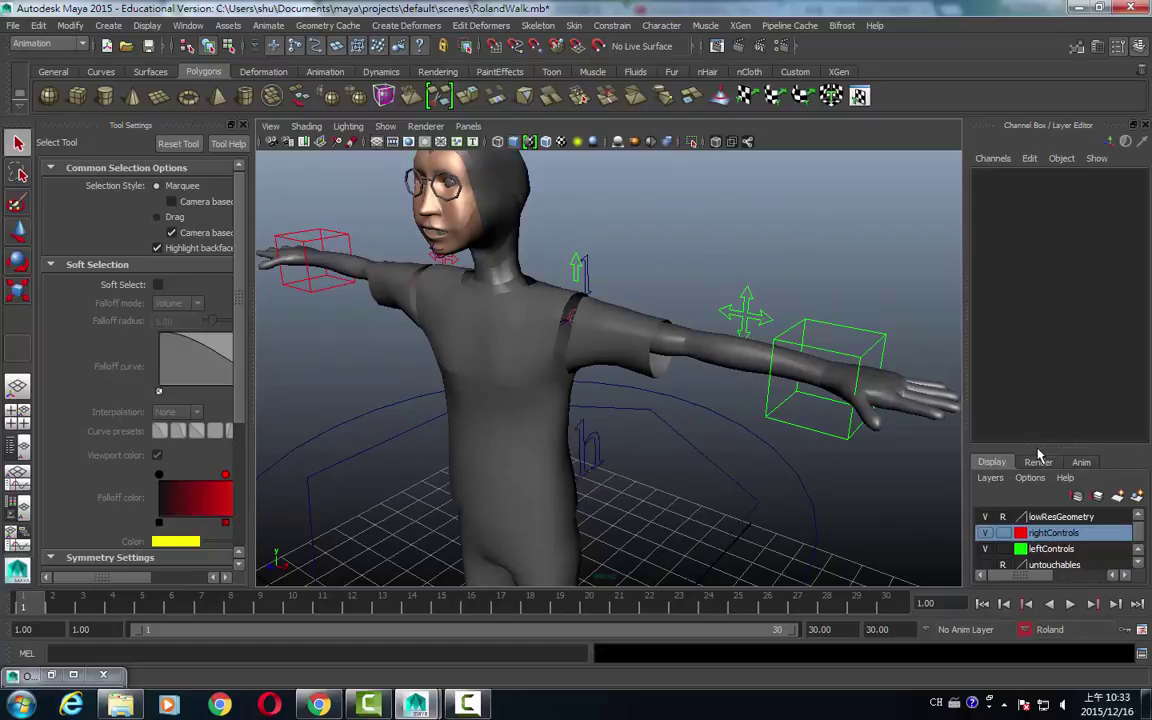
{"action": "left_click_drag", "start_coordinate": [1040, 450], "coordinate": [1040, 362]}
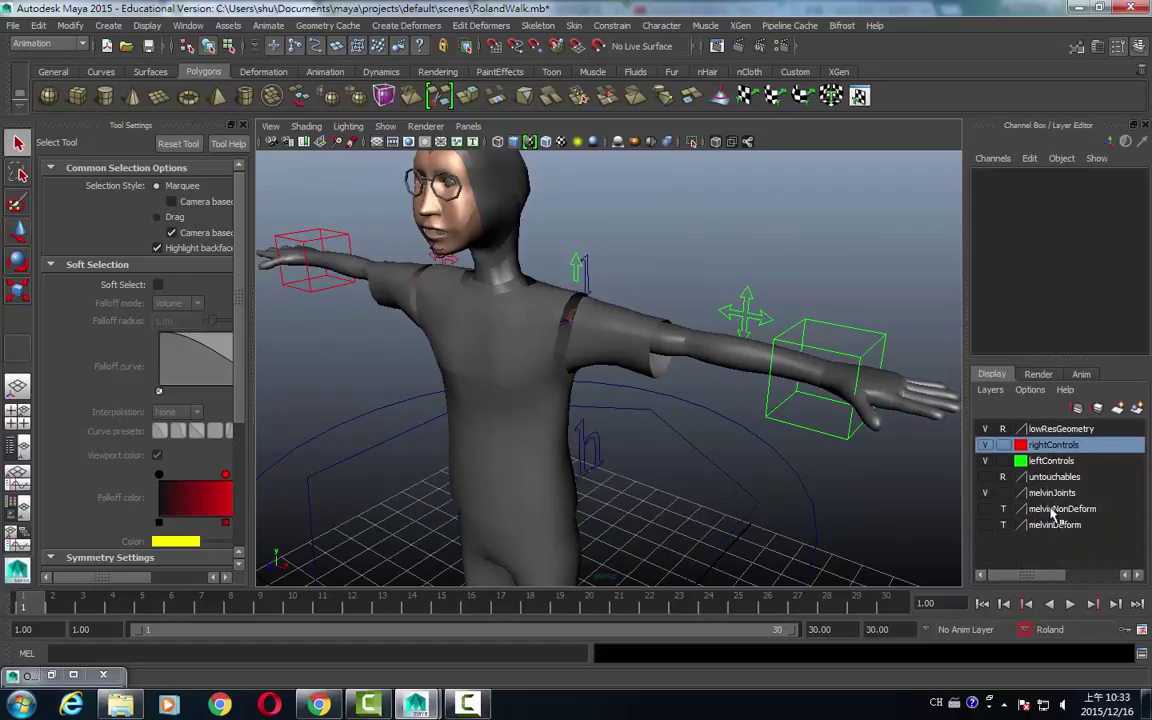
{"action": "left_click", "coordinate": [986, 477]}
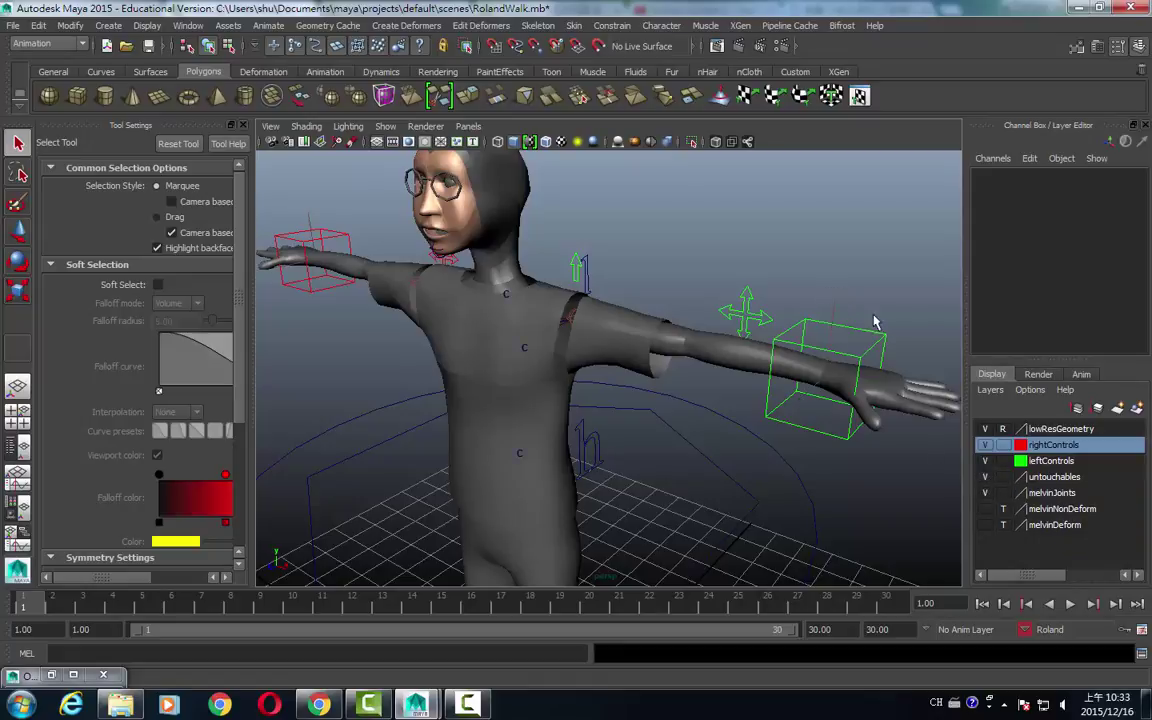
{"action": "left_click", "coordinate": [745, 300]}
{"action": "scroll", "coordinate": [1050, 300], "scroll_direction": "down", "scroll_amount": 3}
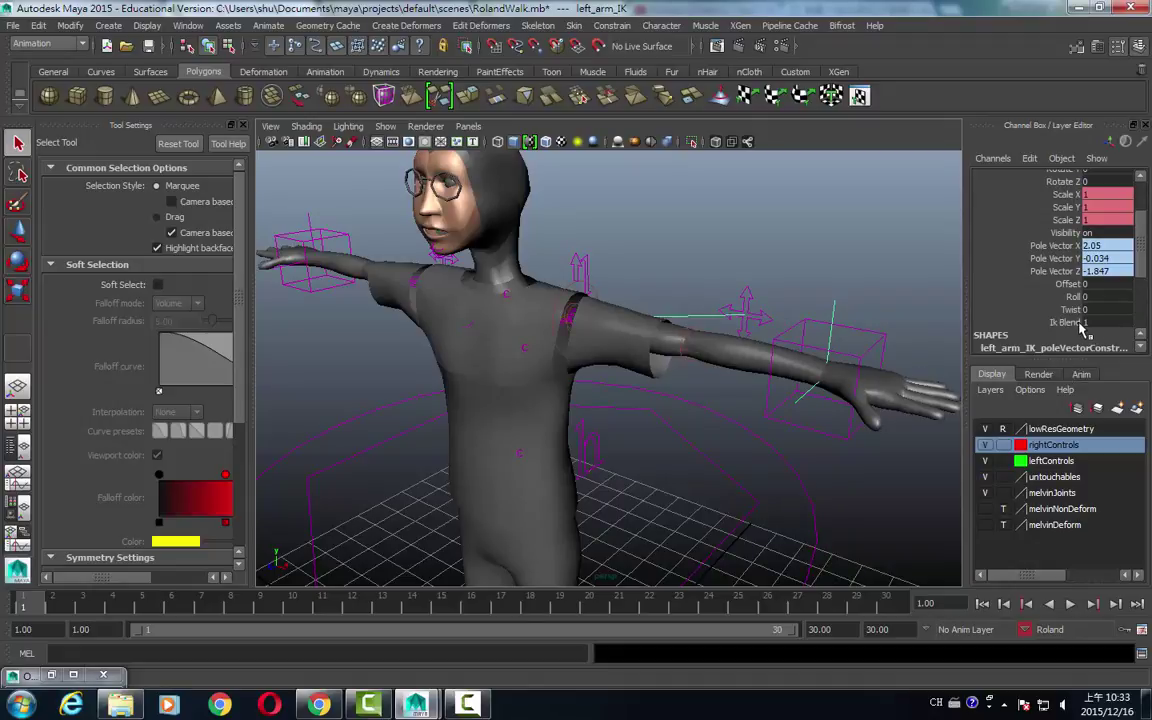
- Test-move the left wrist control in front of the body, then undo it
{"action": "left_click", "coordinate": [826, 376]}
{"action": "key", "text": "w"}
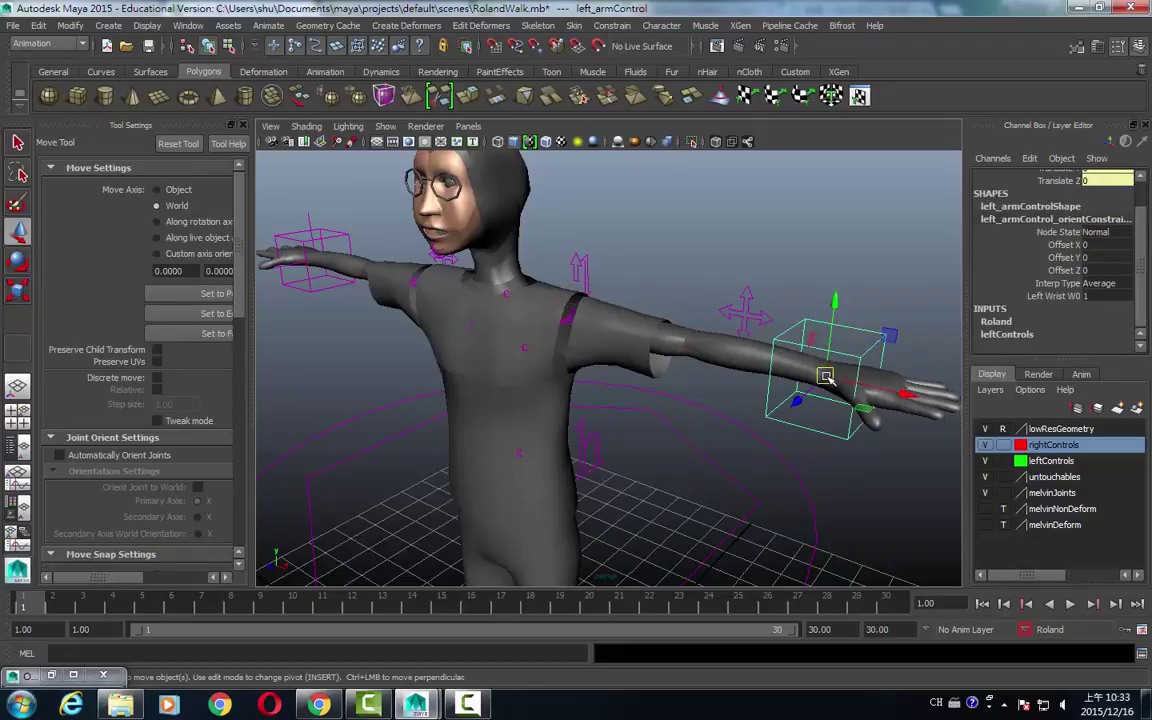
{"action": "left_click_drag", "start_coordinate": [781, 396], "coordinate": [666, 420]}
{"action": "key", "text": "ctrl+z"}
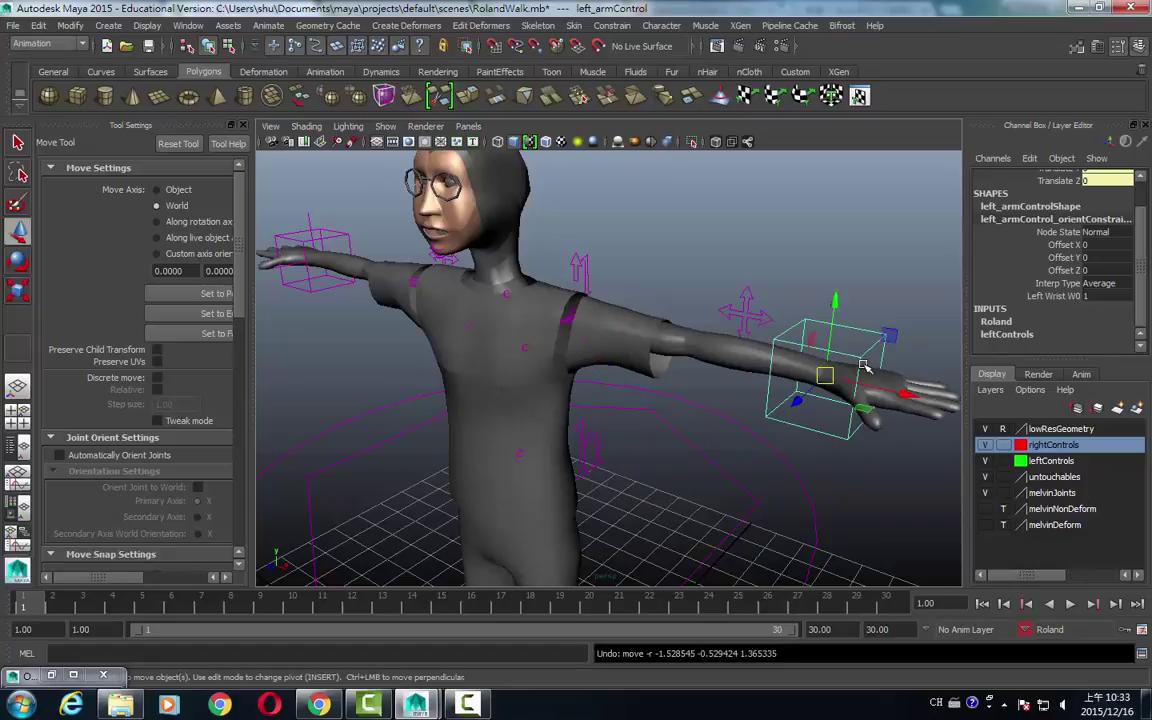
- Set the left arm IK handle's Ik Blend to 0 and test-pull the arm
{"action": "left_click", "coordinate": [832, 305]}
{"action": "left_click_drag", "start_coordinate": [748, 268], "coordinate": [856, 320]}
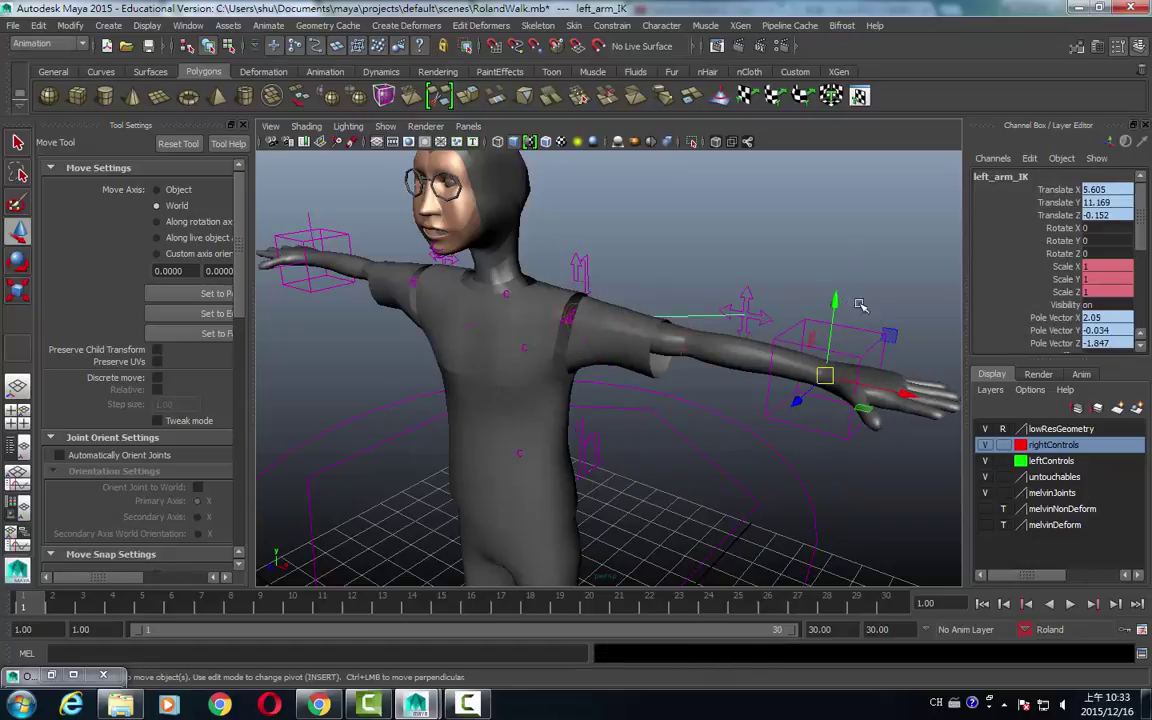
{"action": "scroll", "coordinate": [1106, 310], "scroll_direction": "down", "scroll_amount": 2}
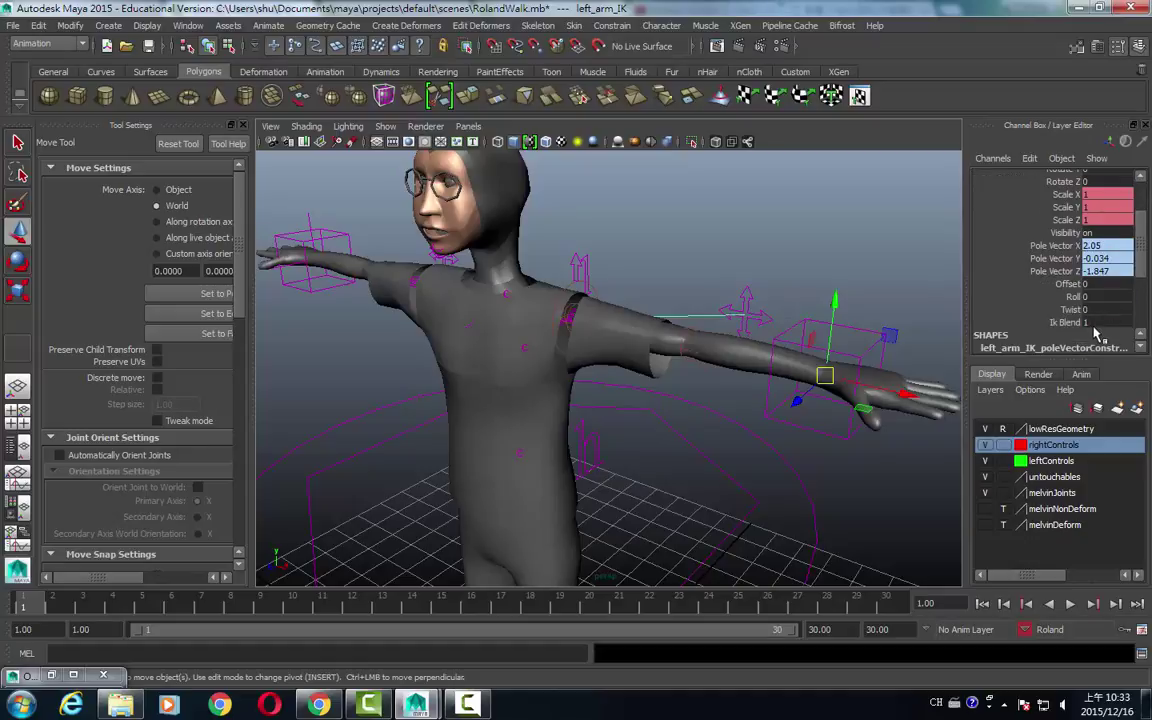
{"action": "left_click", "coordinate": [1100, 322]}
{"action": "left_click", "coordinate": [903, 258]}
{"action": "left_click_drag", "start_coordinate": [818, 298], "coordinate": [845, 330]}
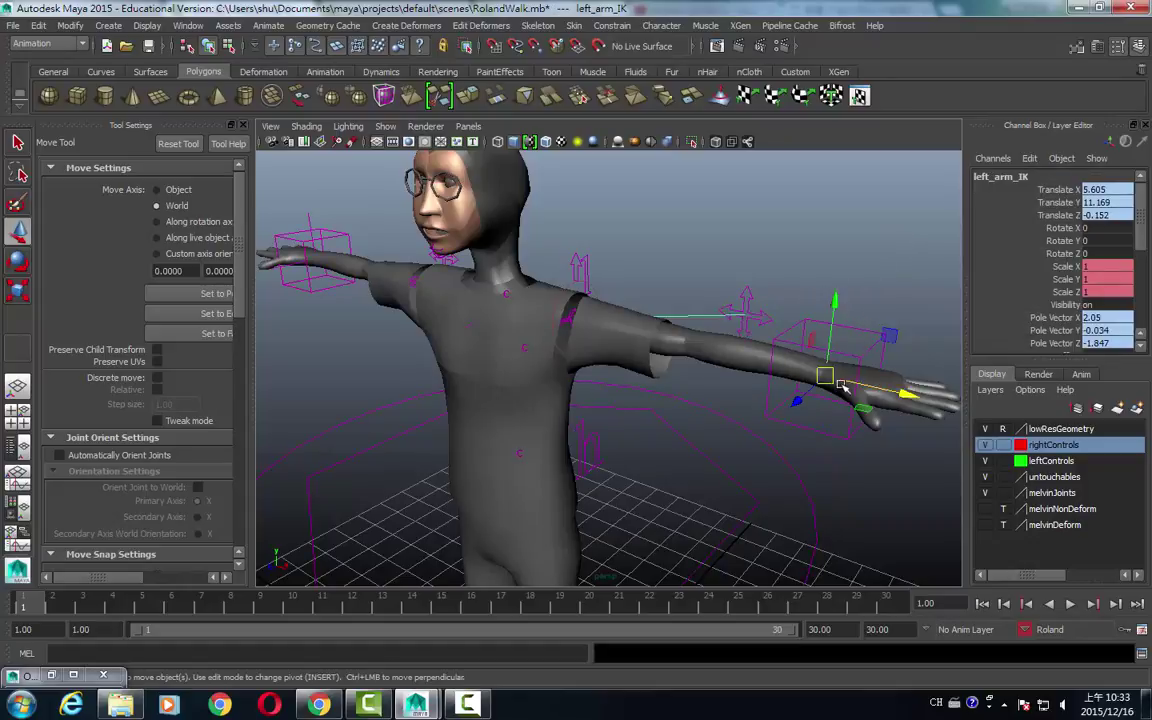
{"action": "left_click_drag", "start_coordinate": [843, 388], "coordinate": [868, 432]}
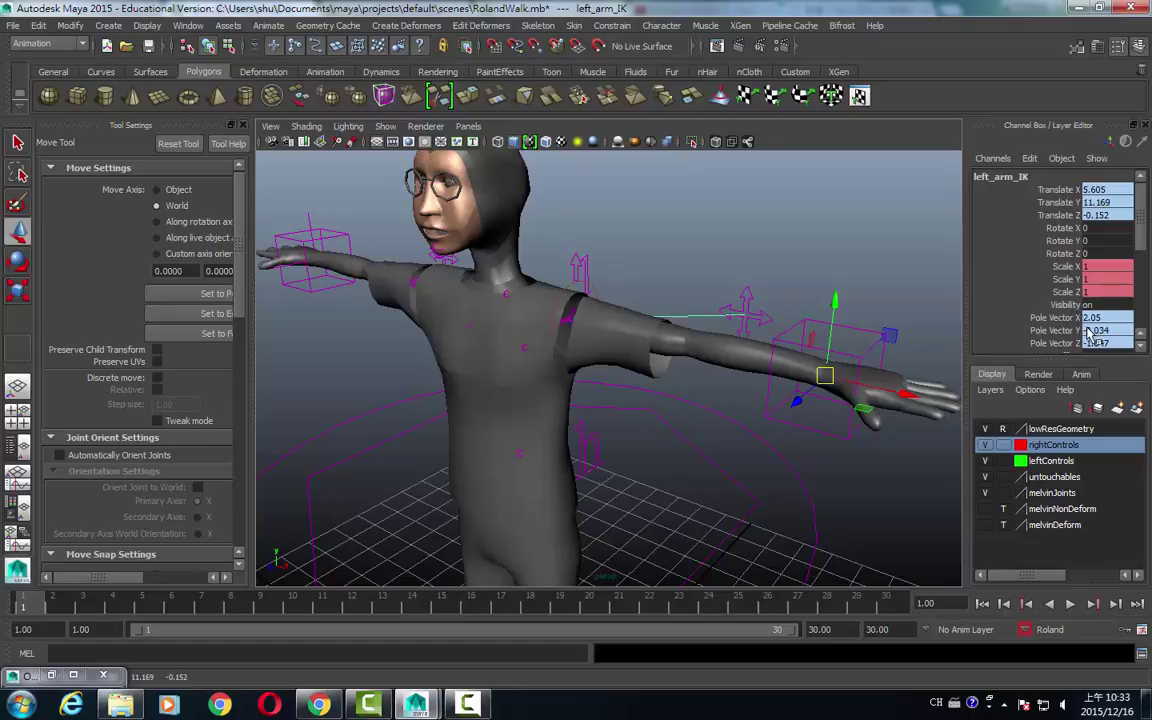
{"action": "scroll", "coordinate": [1060, 300], "scroll_direction": "down", "scroll_amount": 3}
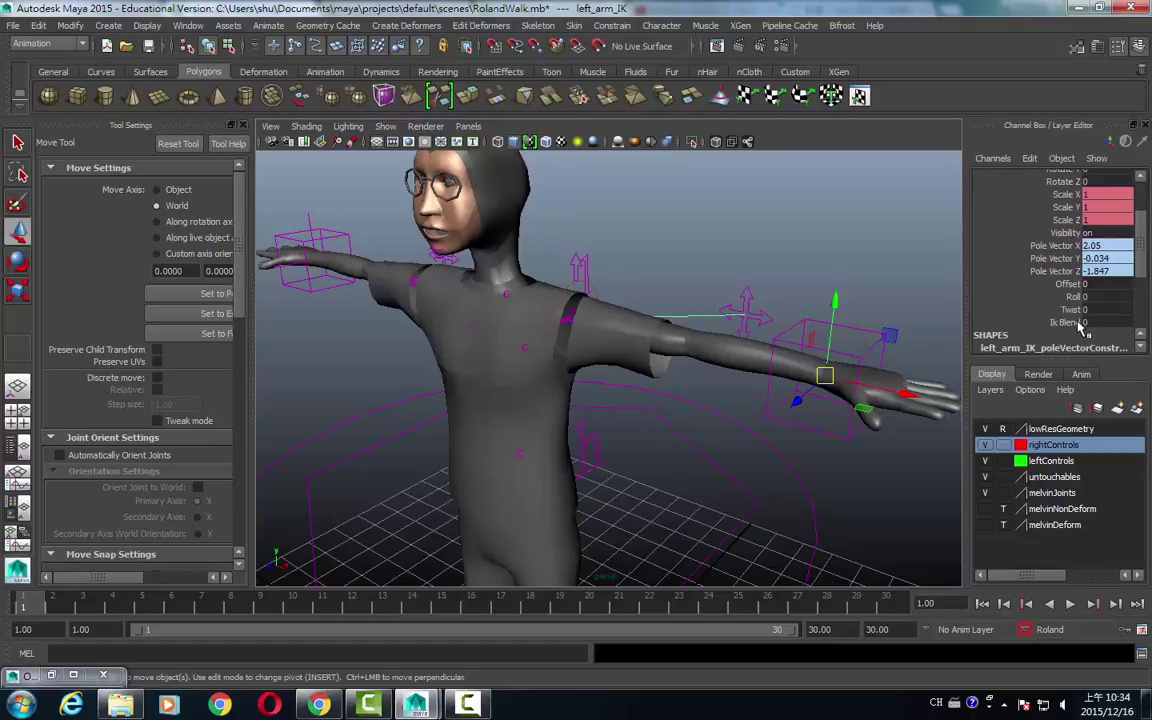
{"action": "left_click", "coordinate": [1068, 322]}
- Set Ik Blend to 0 on the right arm IK handle as well
{"action": "mouse_move", "coordinate": [609, 413]}
{"action": "left_mouse_down", "text": "alt"}
{"action": "mouse_move", "coordinate": [390, 280]}
{"action": "mouse_move", "coordinate": [420, 302]}
{"action": "left_mouse_up", "text": "alt"}
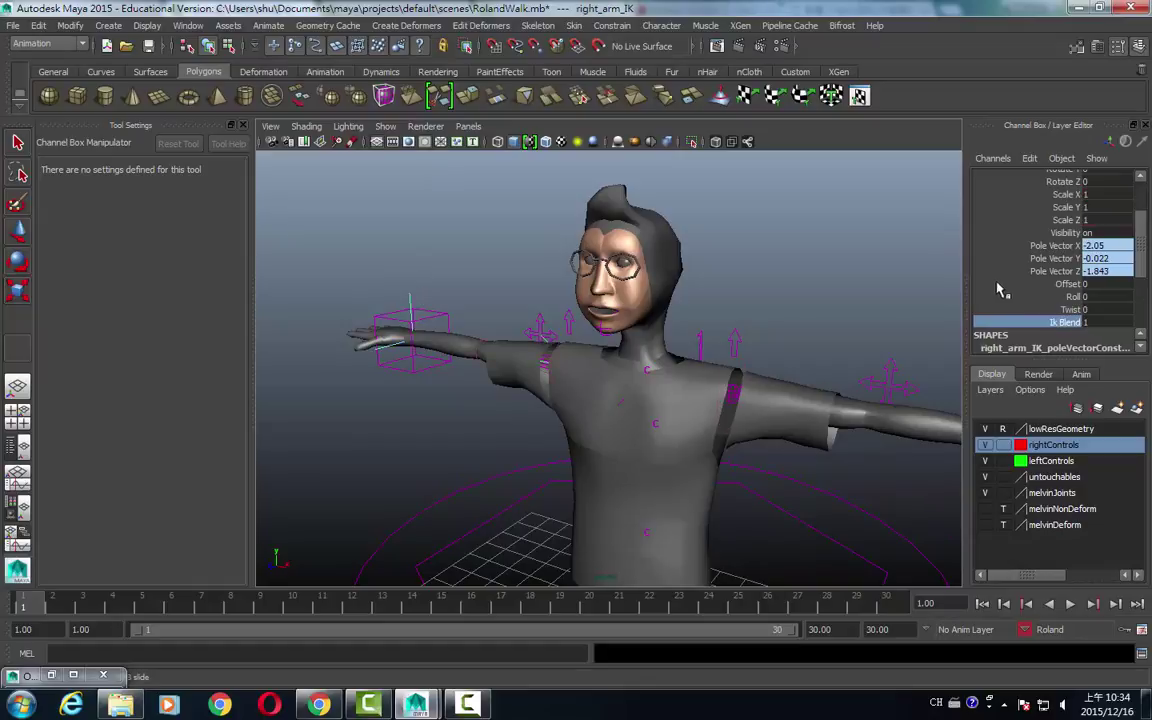
{"action": "left_click", "coordinate": [1112, 320]}
{"action": "type", "text": "0"}
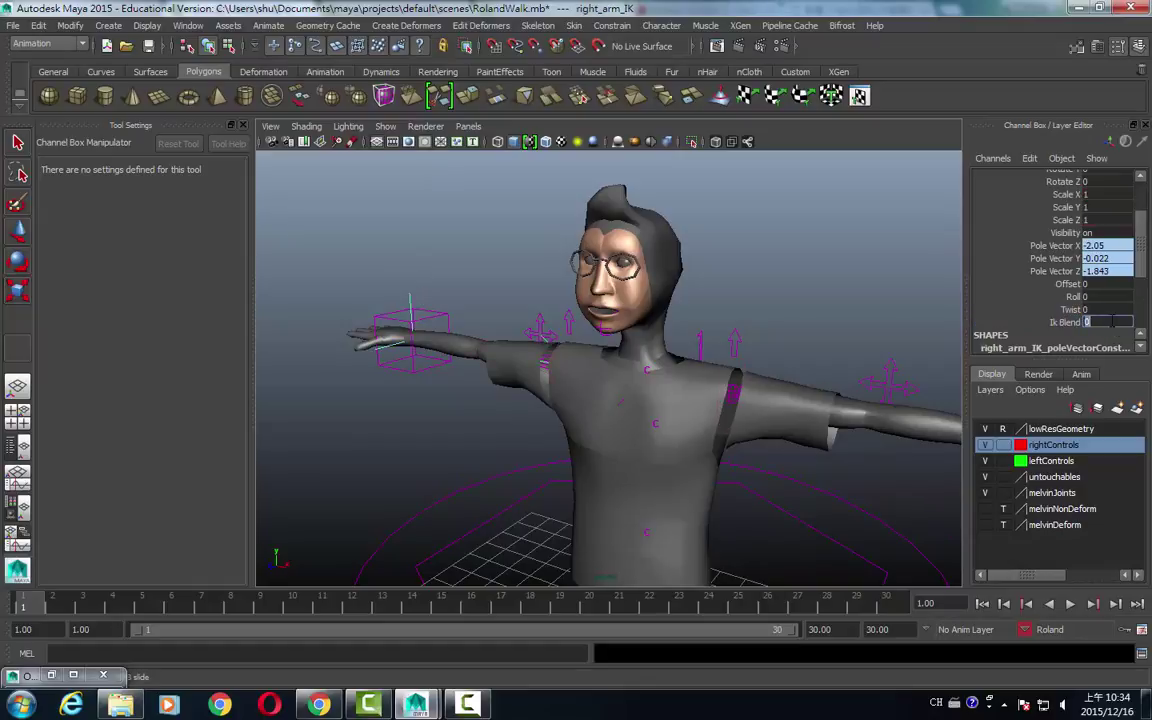
{"action": "left_click", "coordinate": [788, 293]}
- Rotate left_shoulder forward to confirm the arm swings freely, then undo the rotation
{"action": "key", "text": "w"}
{"action": "left_click_drag", "start_coordinate": [846, 314], "coordinate": [684, 326], "text": "alt"}
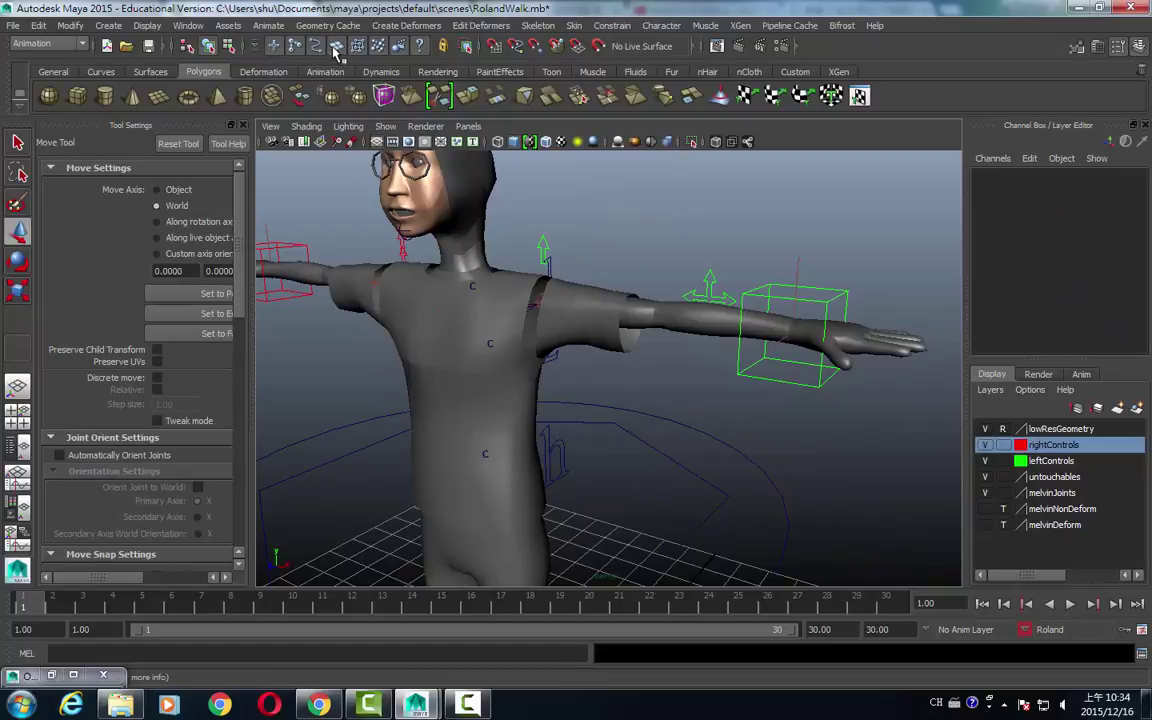
{"action": "left_click", "coordinate": [545, 290]}
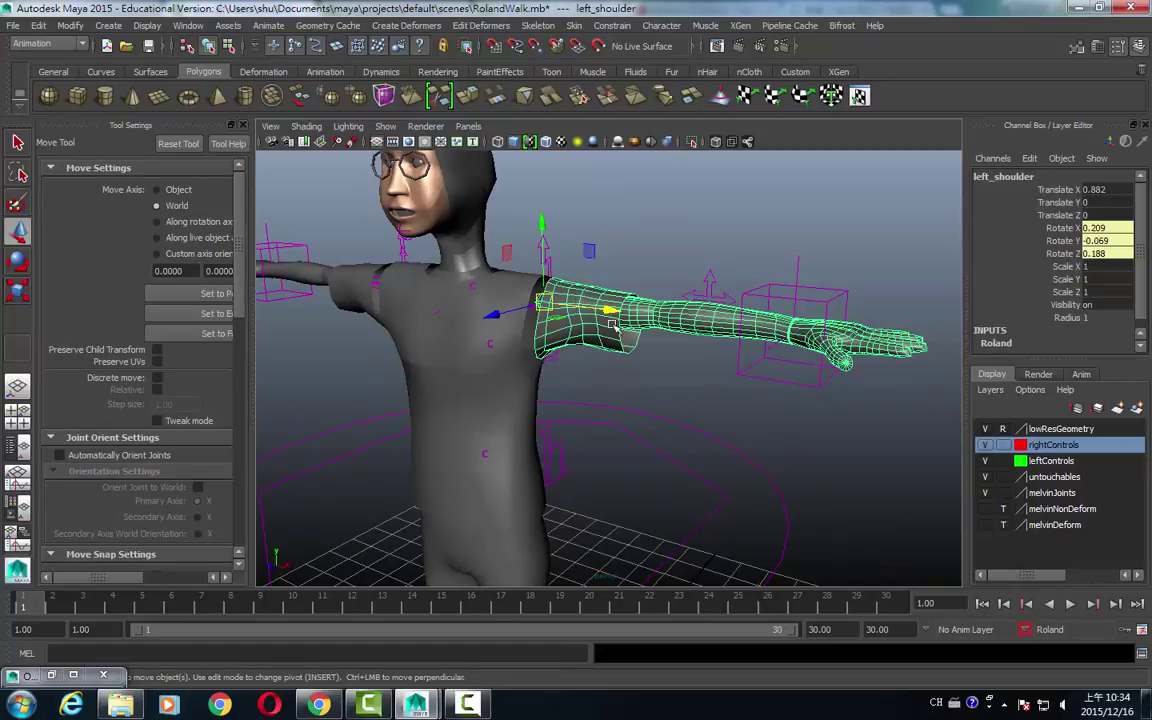
{"action": "key", "text": "e"}
{"action": "left_click_drag", "start_coordinate": [570, 320], "coordinate": [507, 317]}
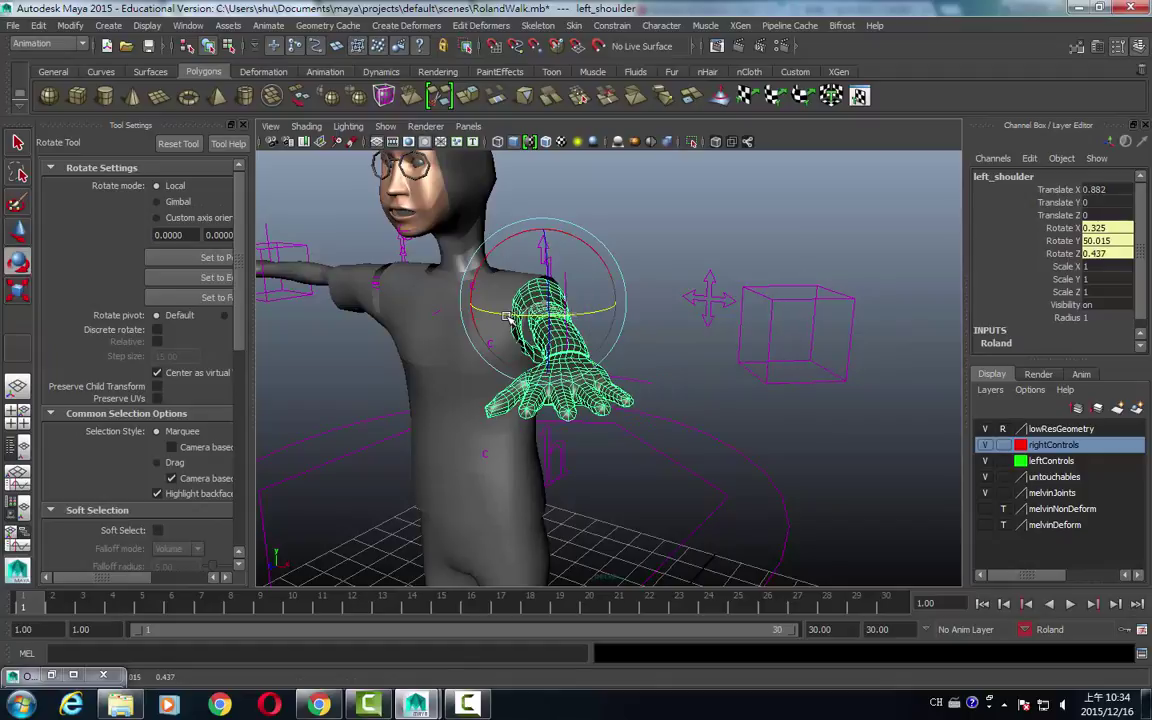
{"action": "key", "text": "ctrl+z"}
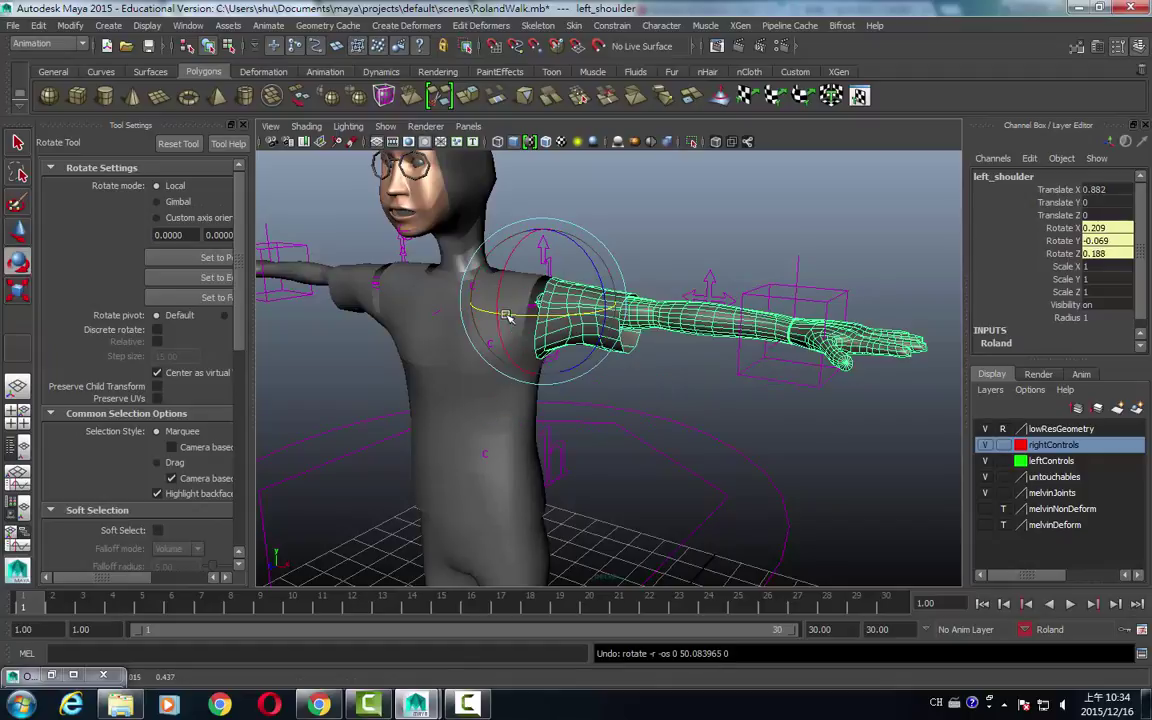
- Clear the selection, tilt the view down onto the character, and return to Evernote
{"action": "left_click", "coordinate": [736, 235]}
{"action": "left_click_drag", "start_coordinate": [811, 450], "coordinate": [620, 505], "text": "alt"}
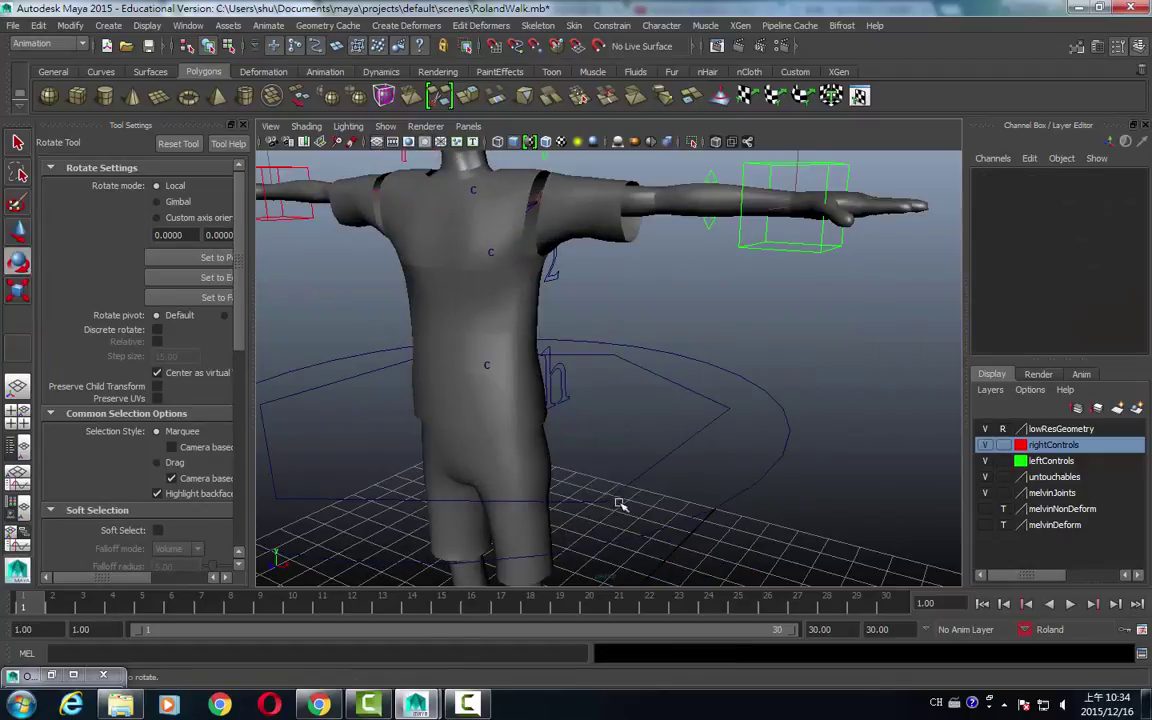
{"action": "left_click", "coordinate": [318, 704]}
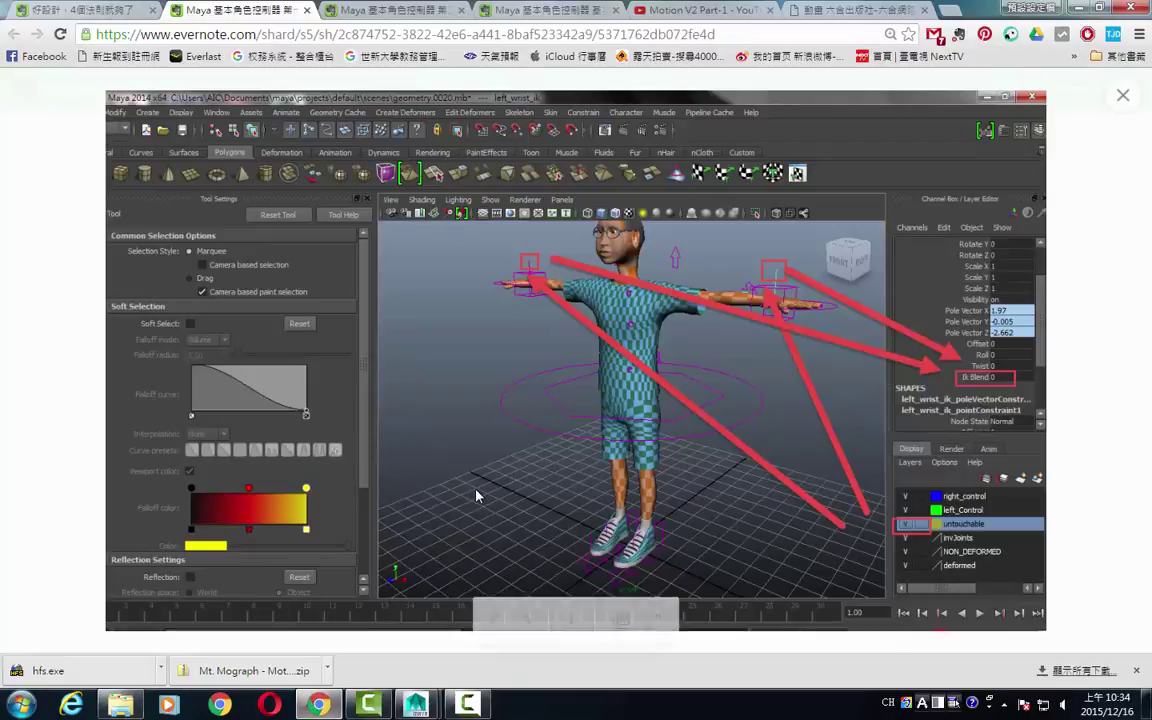
- Show the next reference: right_foot_control with Translate Z 5.511 and Heel Rot X -15
{"action": "left_click", "coordinate": [527, 621]}
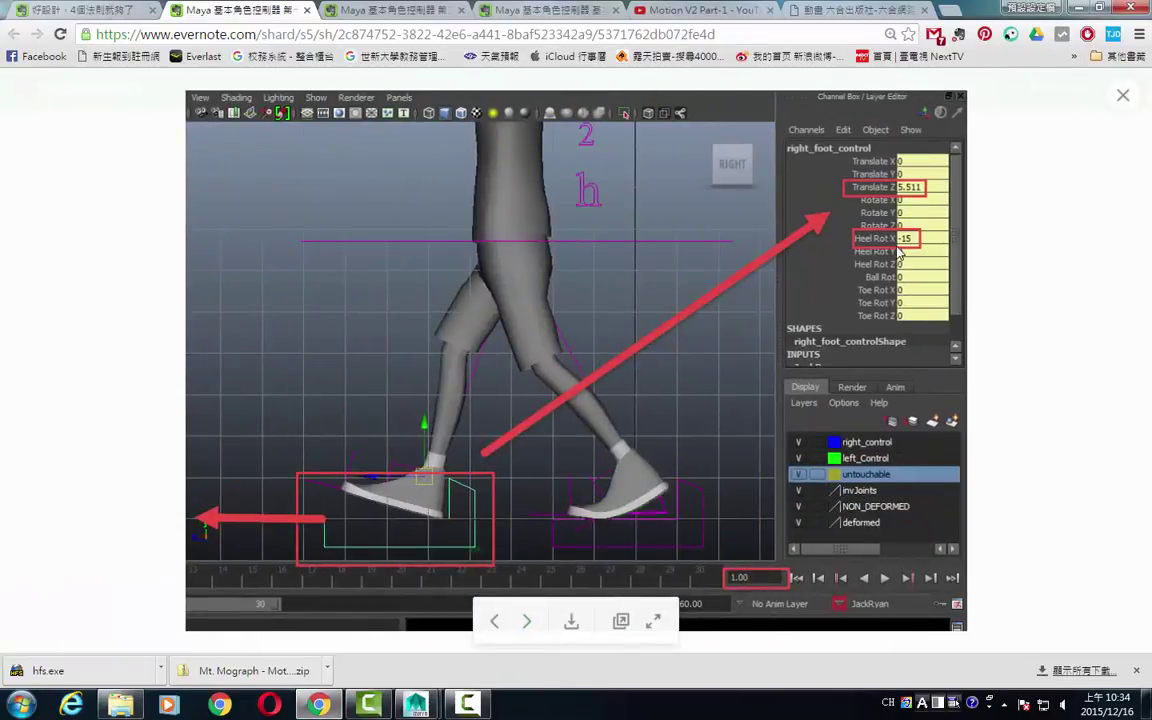